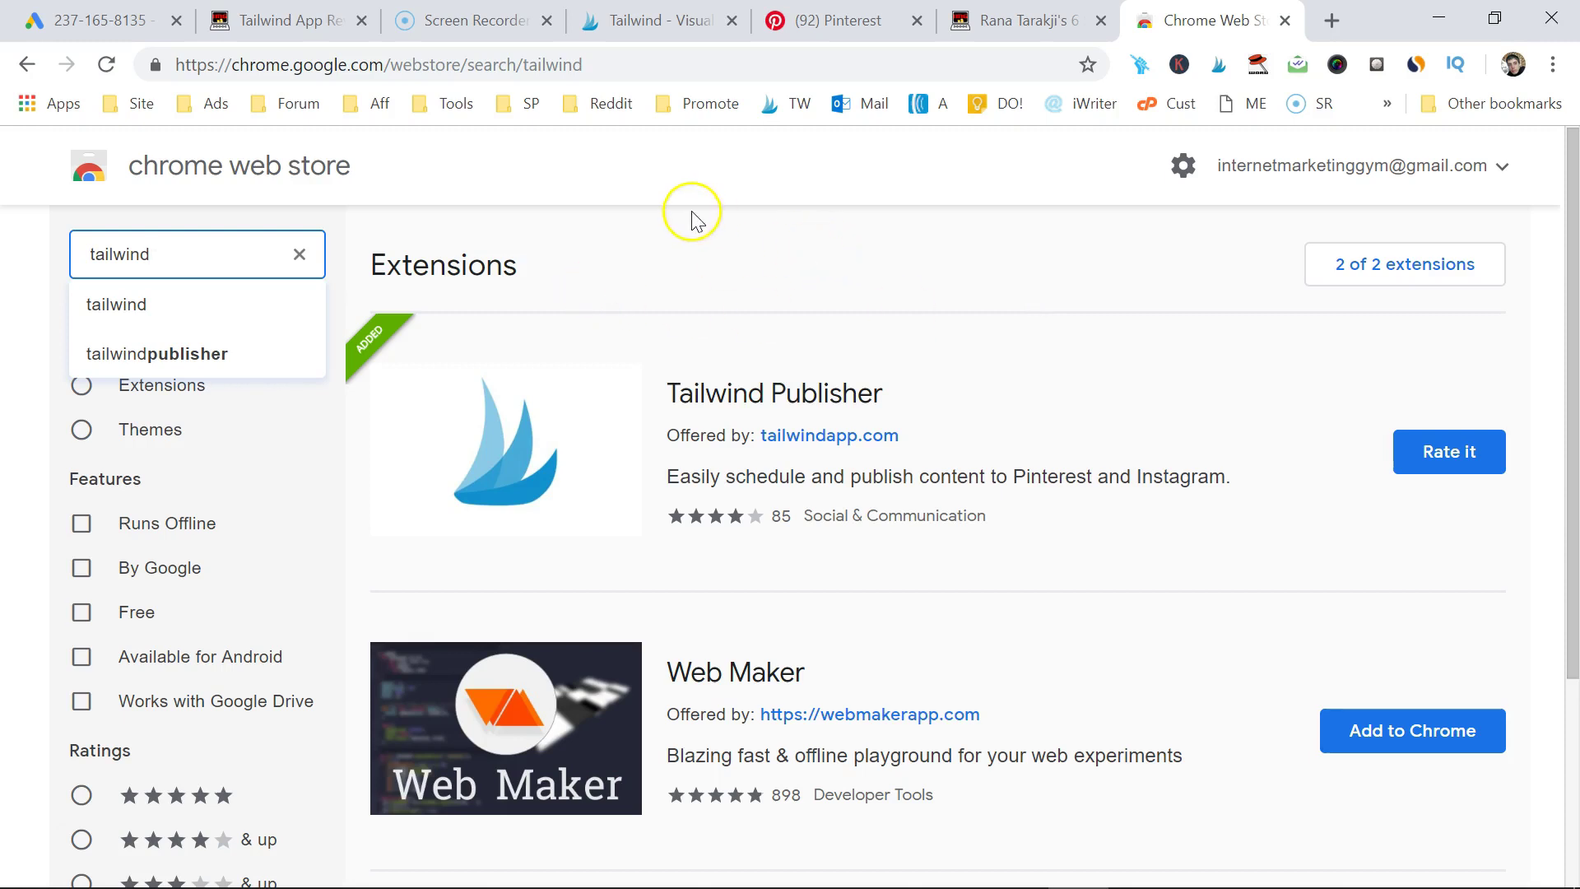
Confirm Tailwind Publisher shows as added in the Chrome Web Store, then return to the Publisher drafts page
left_click(640, 19)
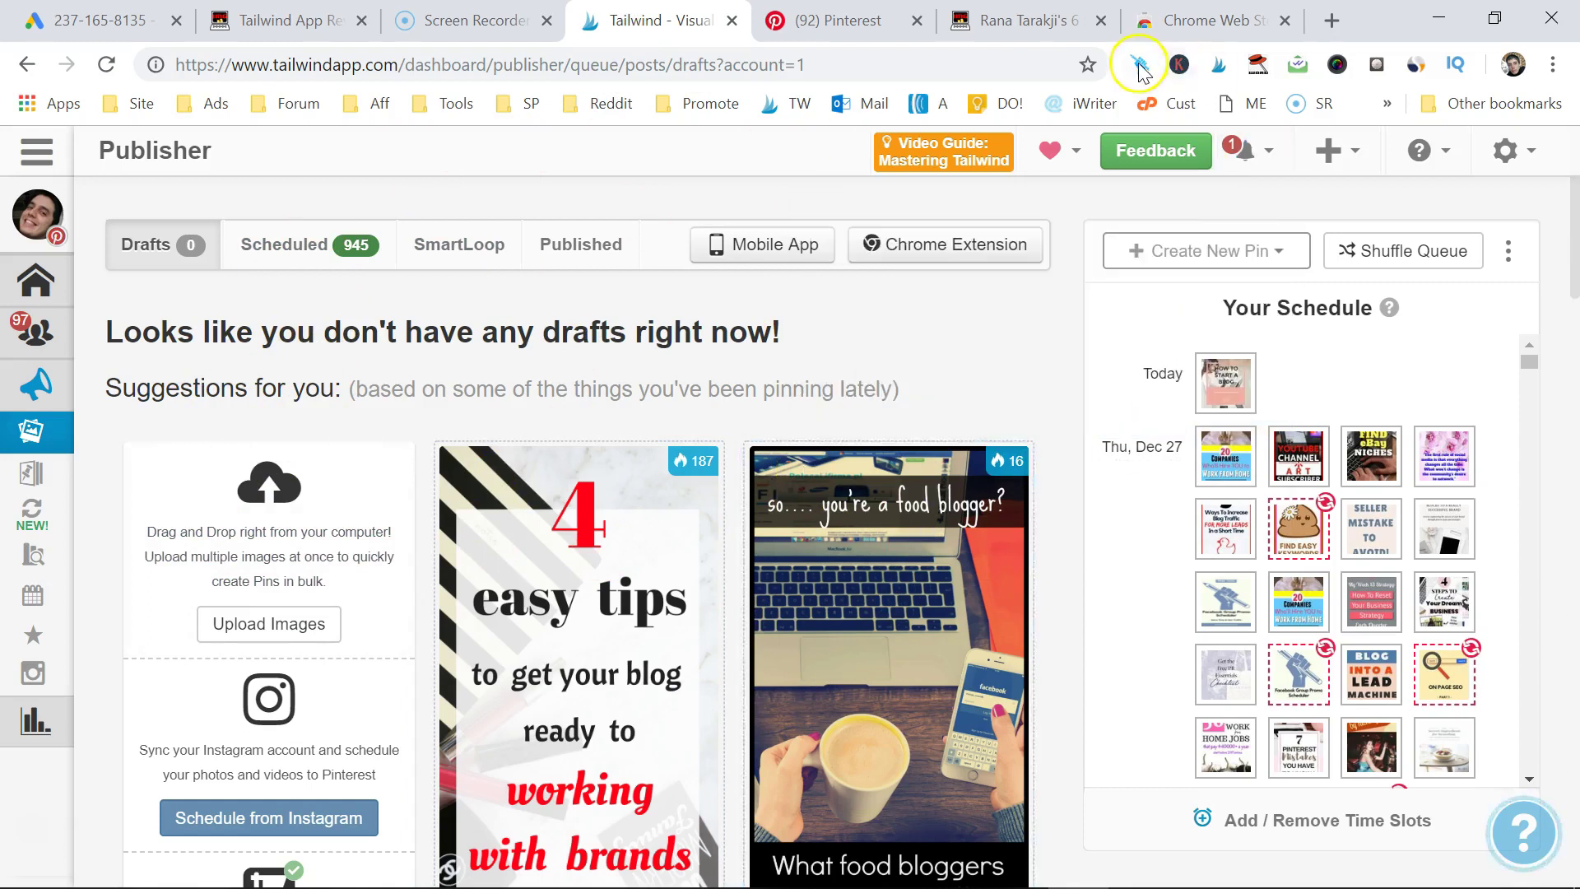
left_click(1182, 20)
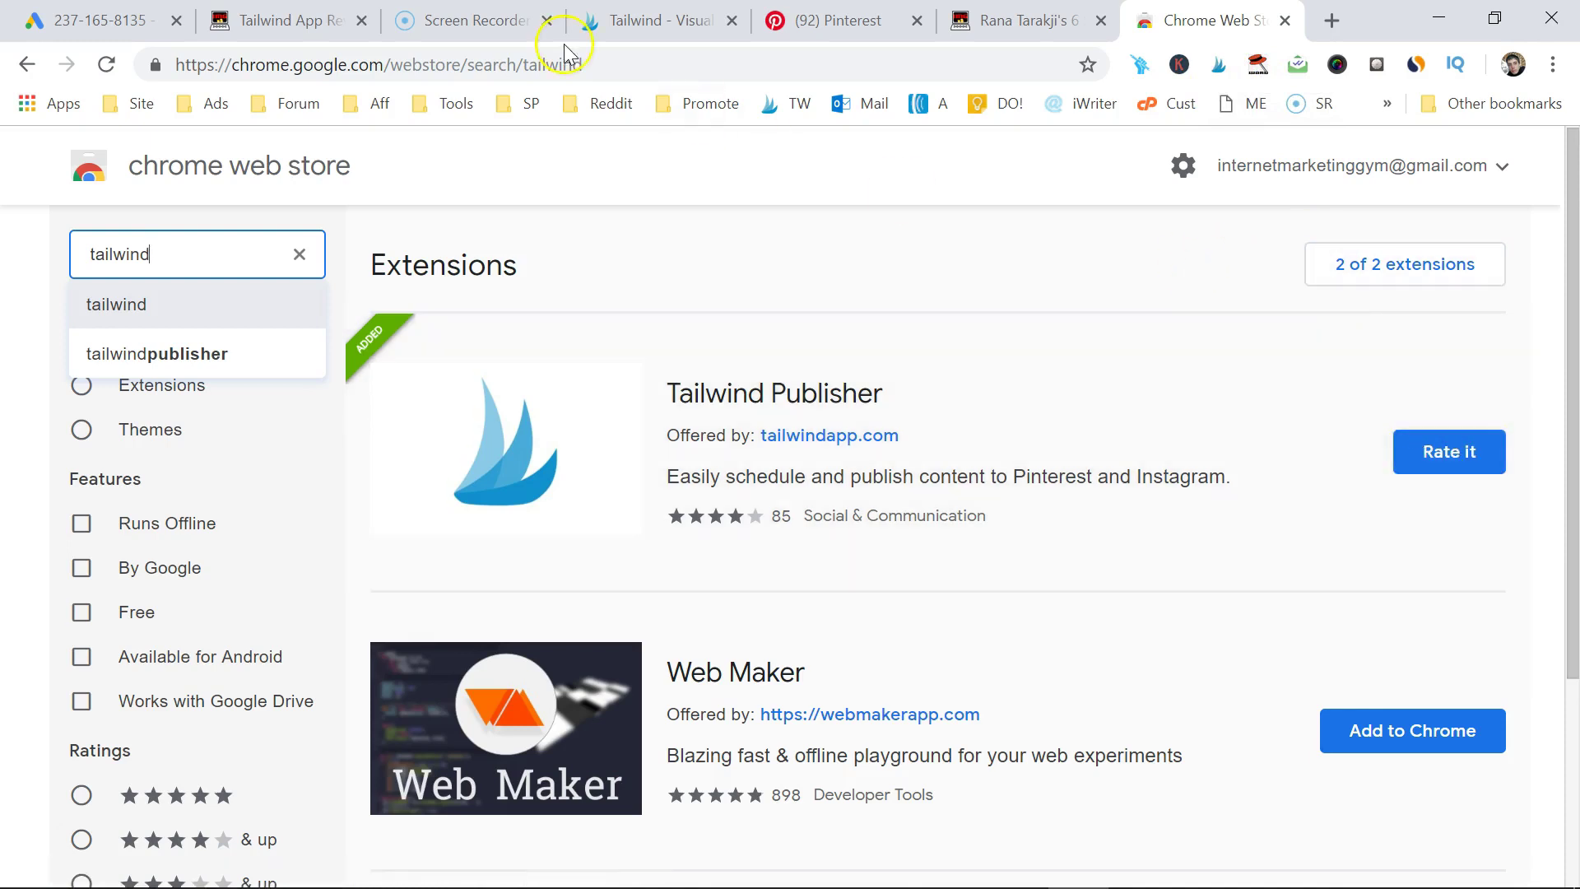
left_click(613, 23)
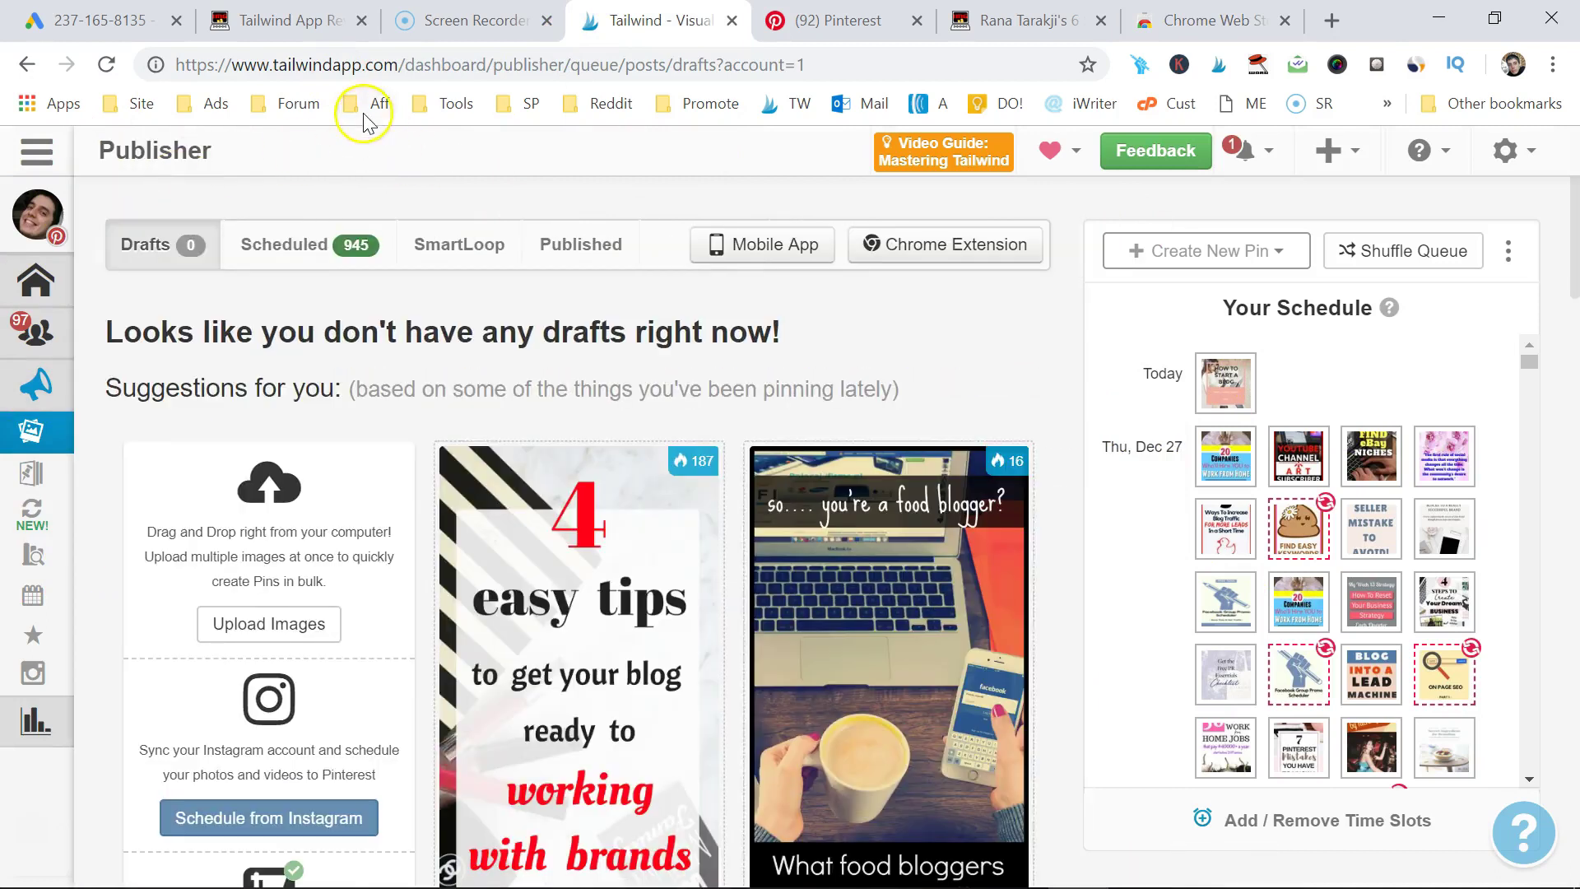
Skim through the Tailwind App Review blog post
left_click(284, 20)
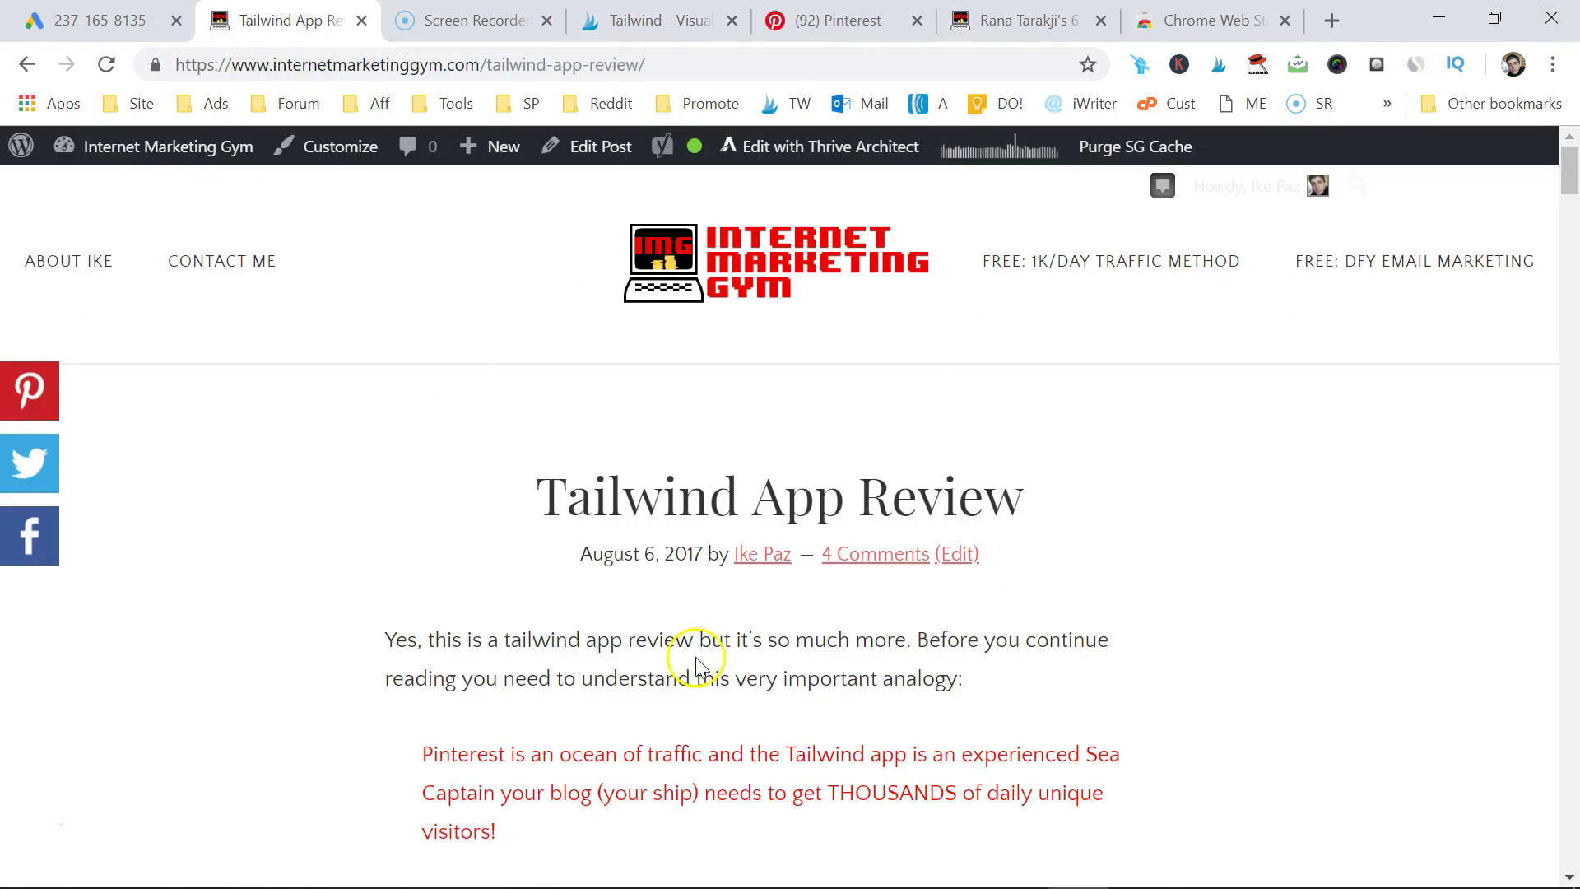
scroll(1005, 677, "down", 20)
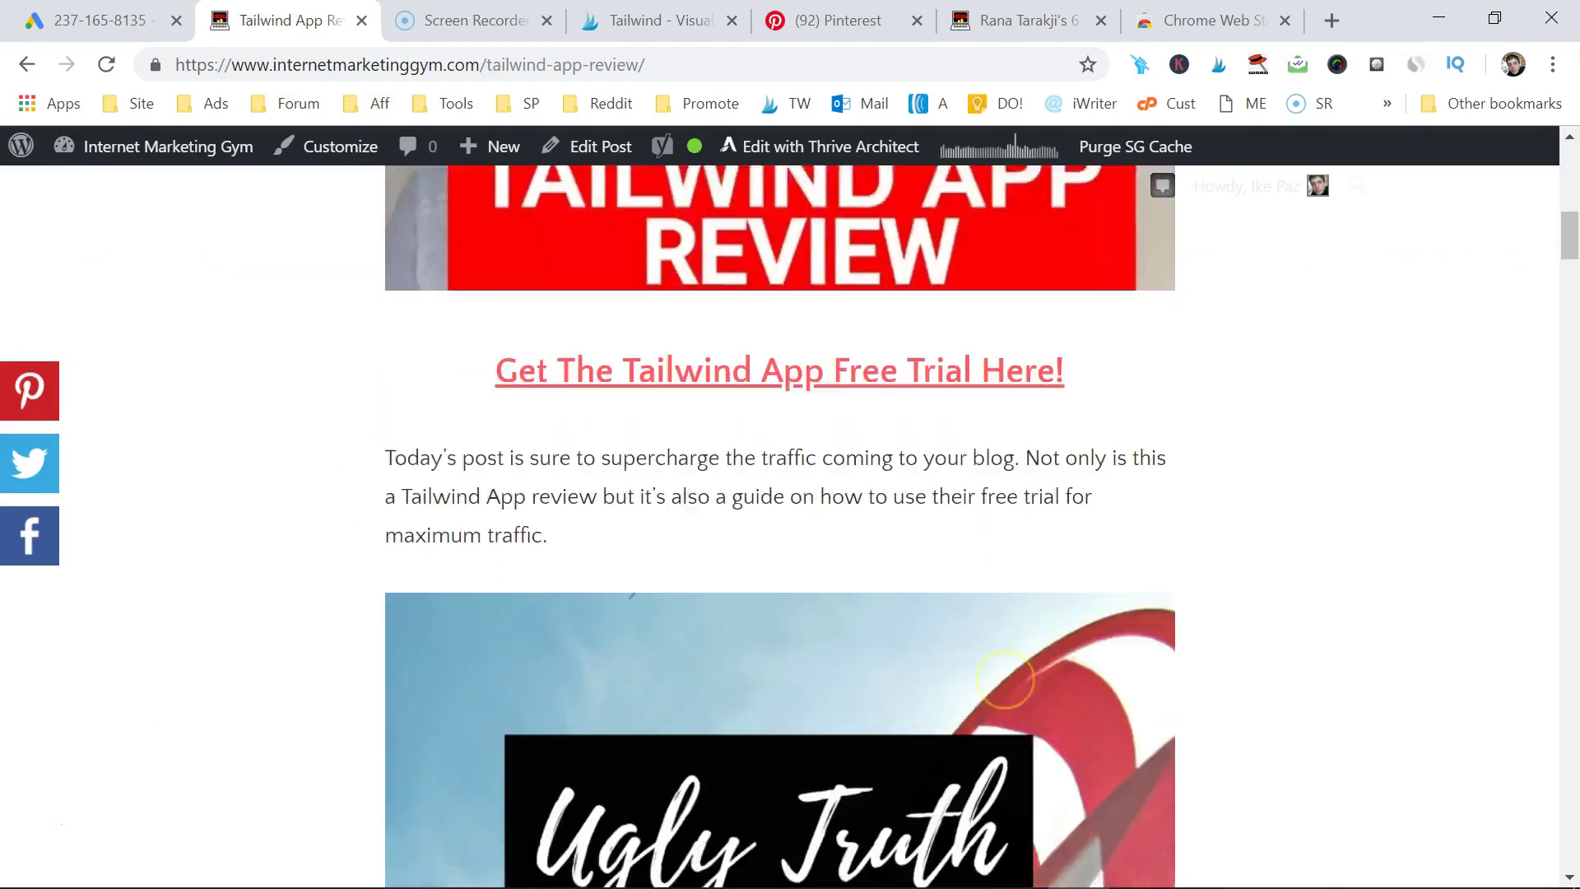
scroll(773, 494, "down", 13)
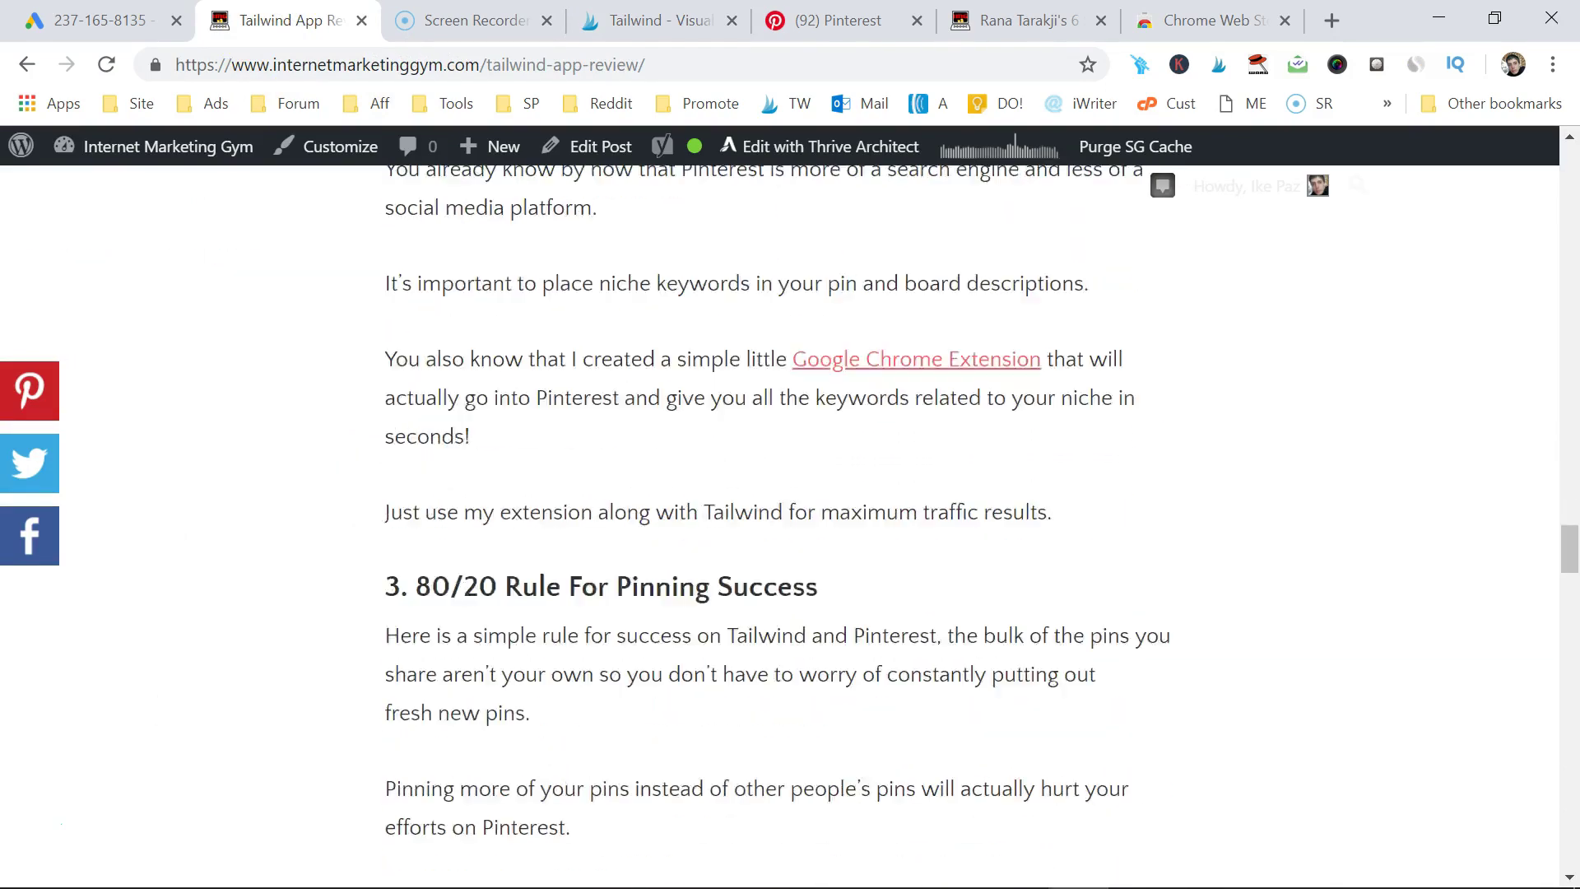
scroll(781, 527, "up", 20)
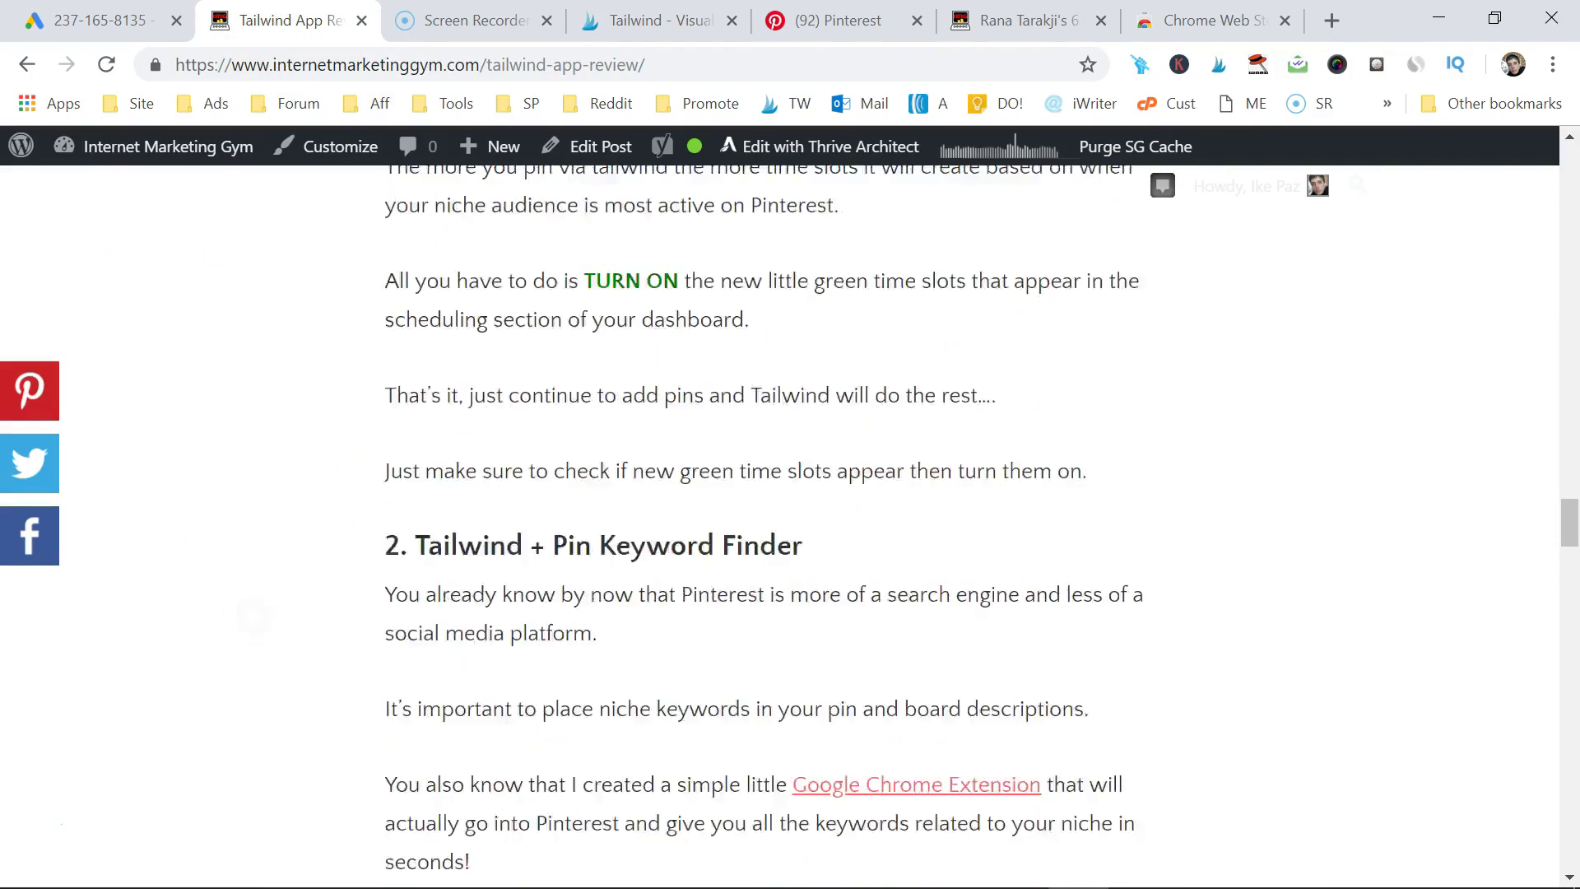
scroll(780, 527, "up", 10)
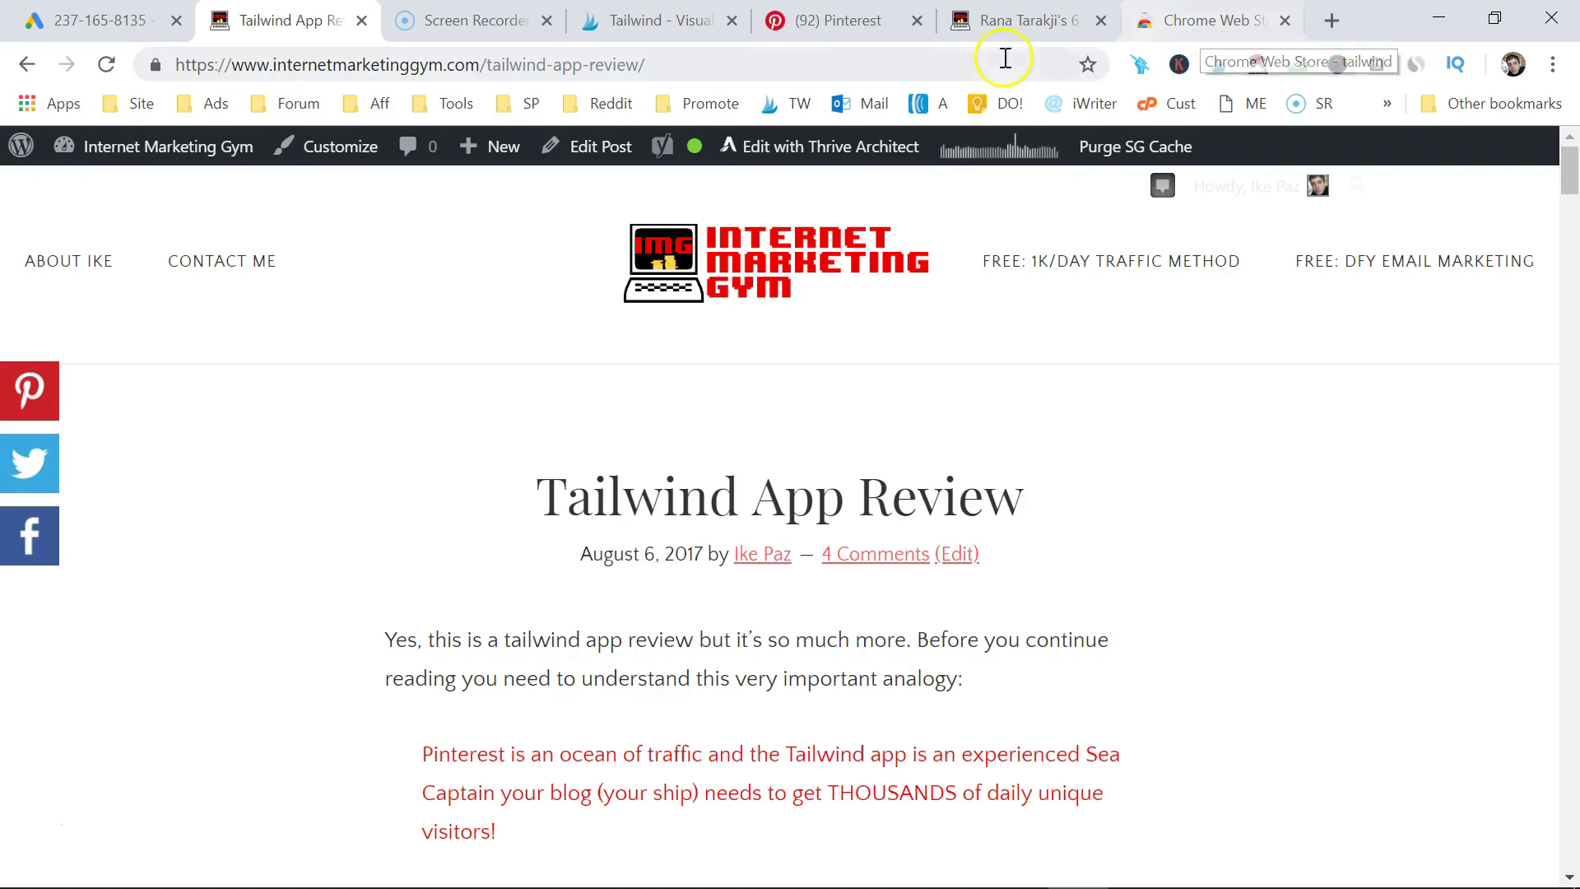
Bring up the 'Target The Right Keywords' article and scroll through it
left_click(1018, 29)
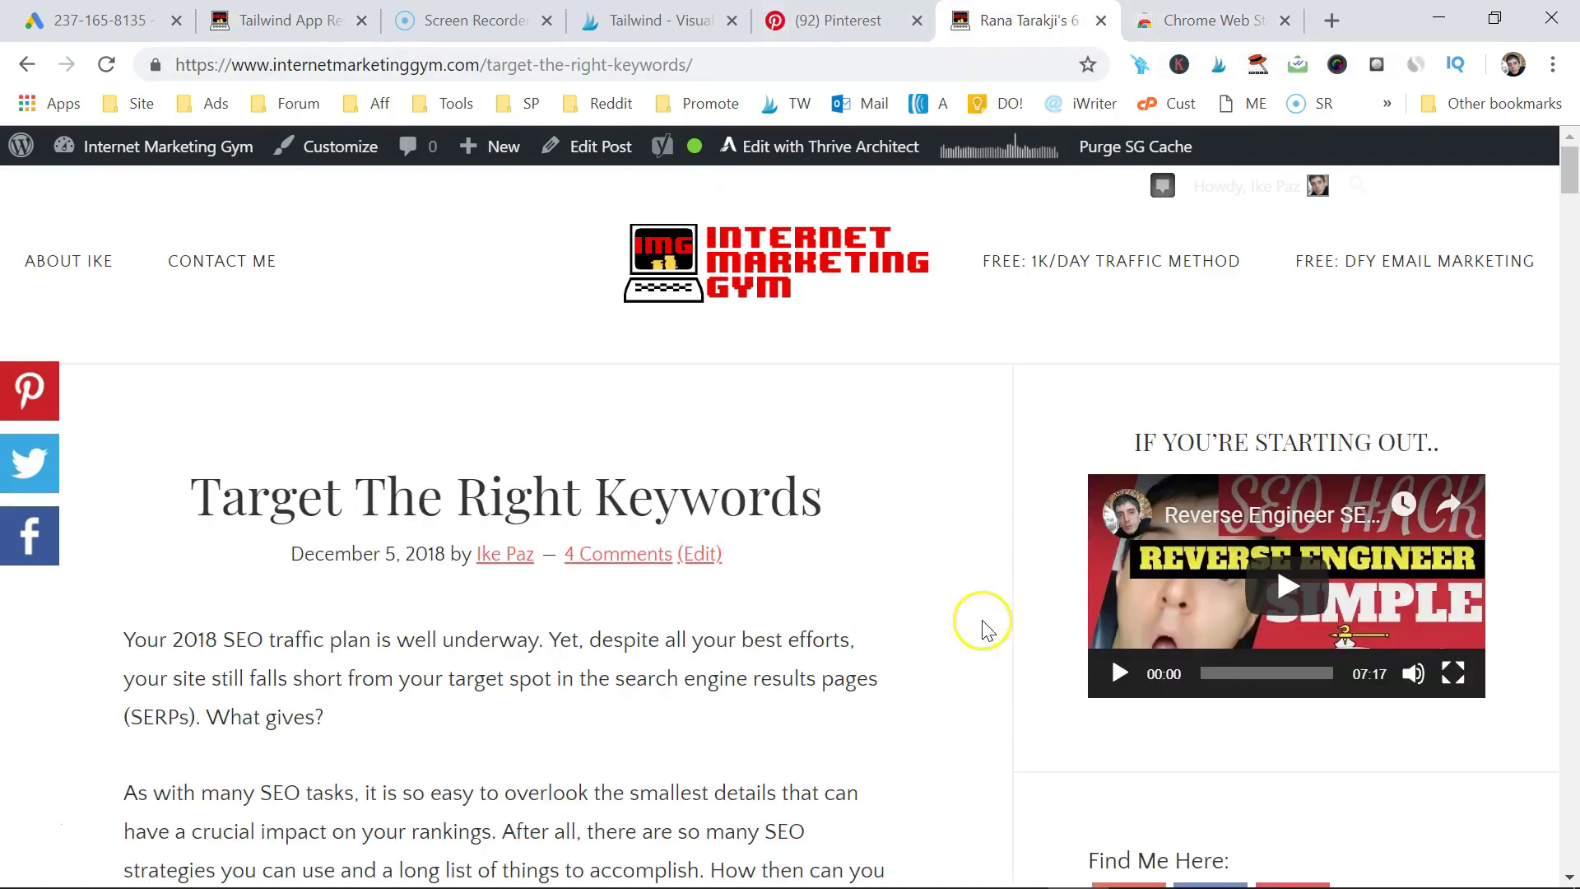
scroll(916, 536, "down", 15)
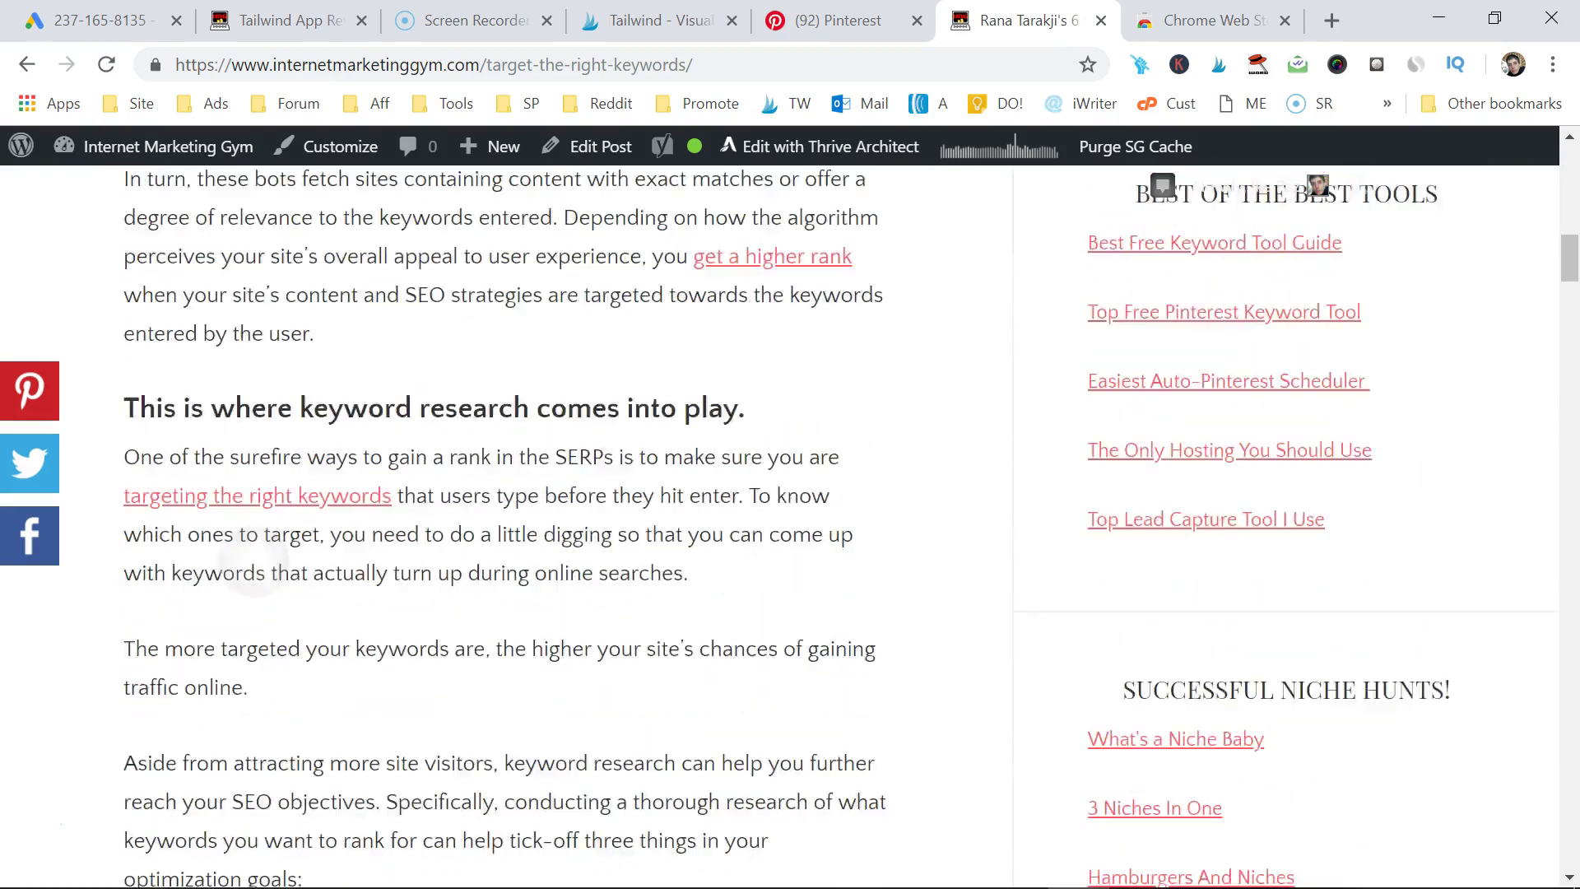
scroll(506, 527, "down", 20)
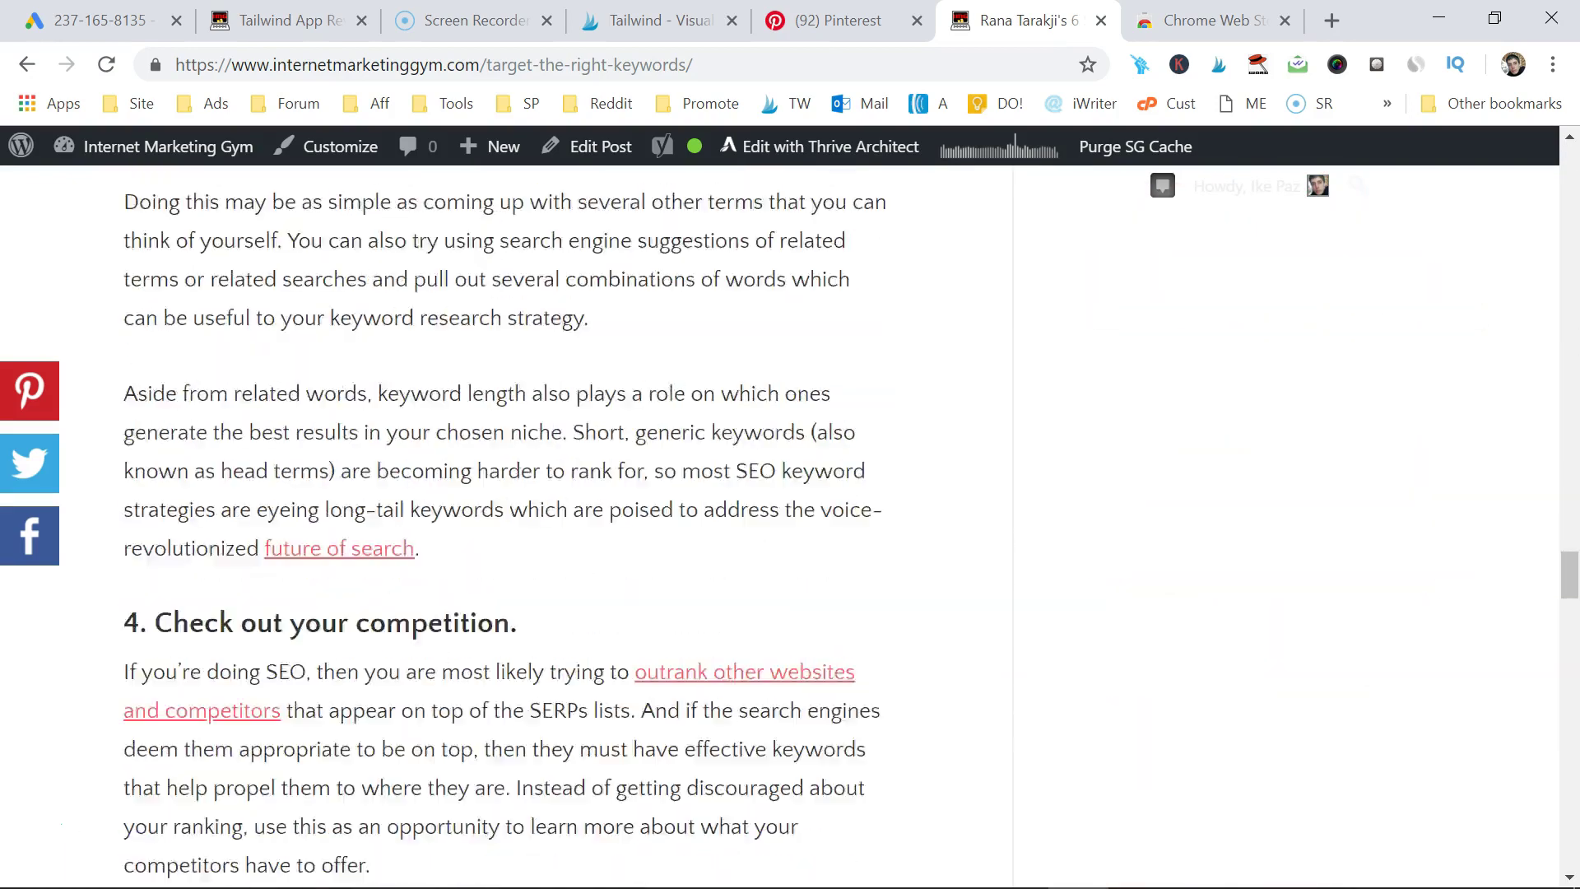
scroll(504, 524, "down", 6)
scroll(505, 523, "up", 20)
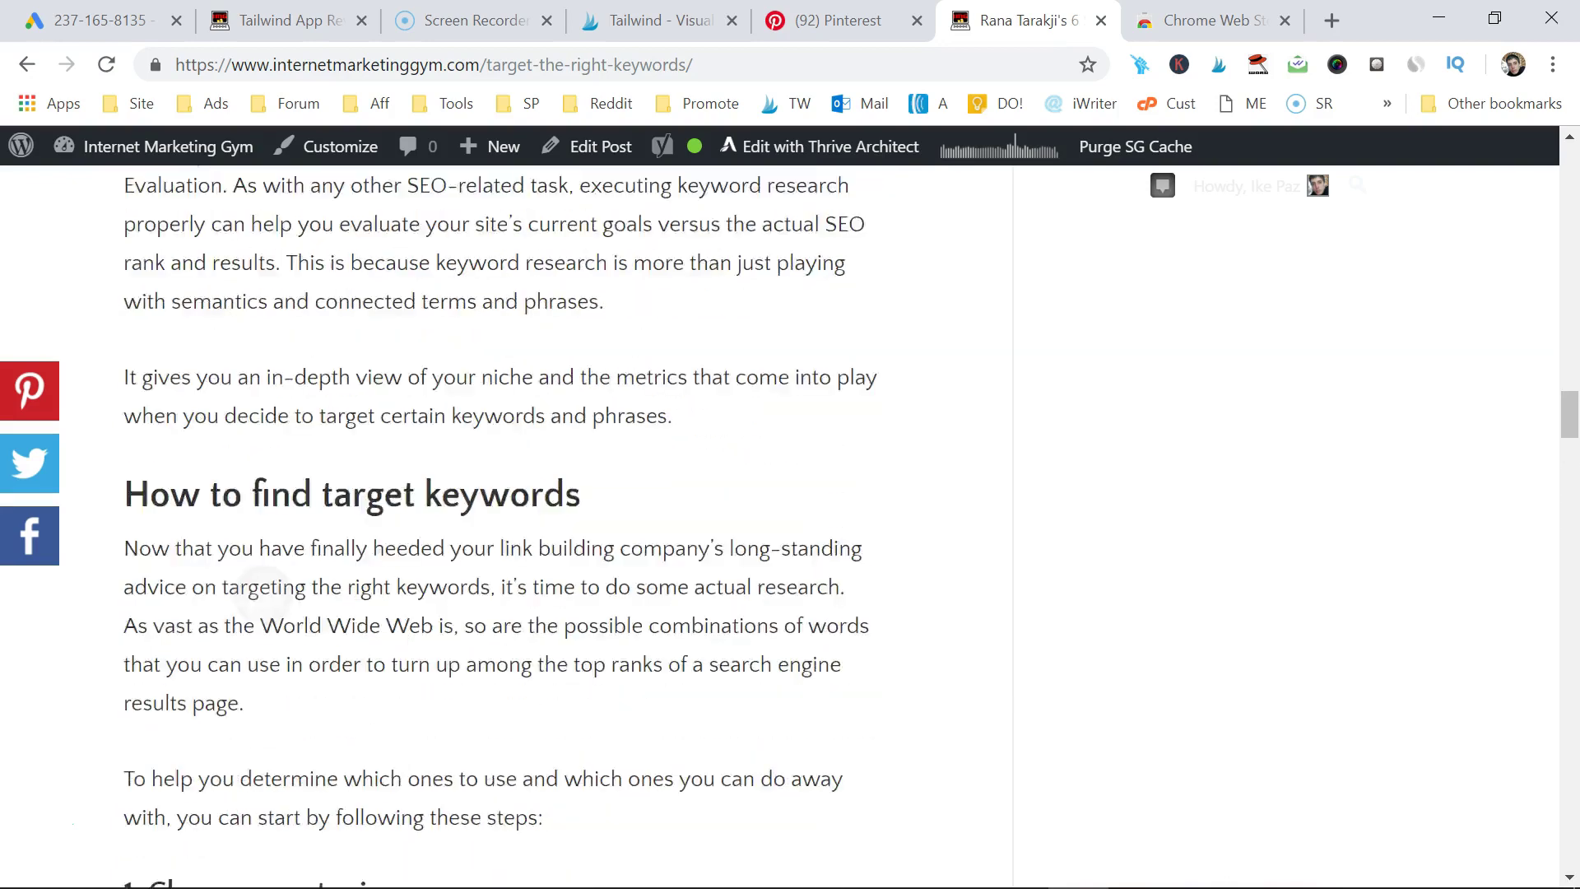
scroll(506, 526, "up", 15)
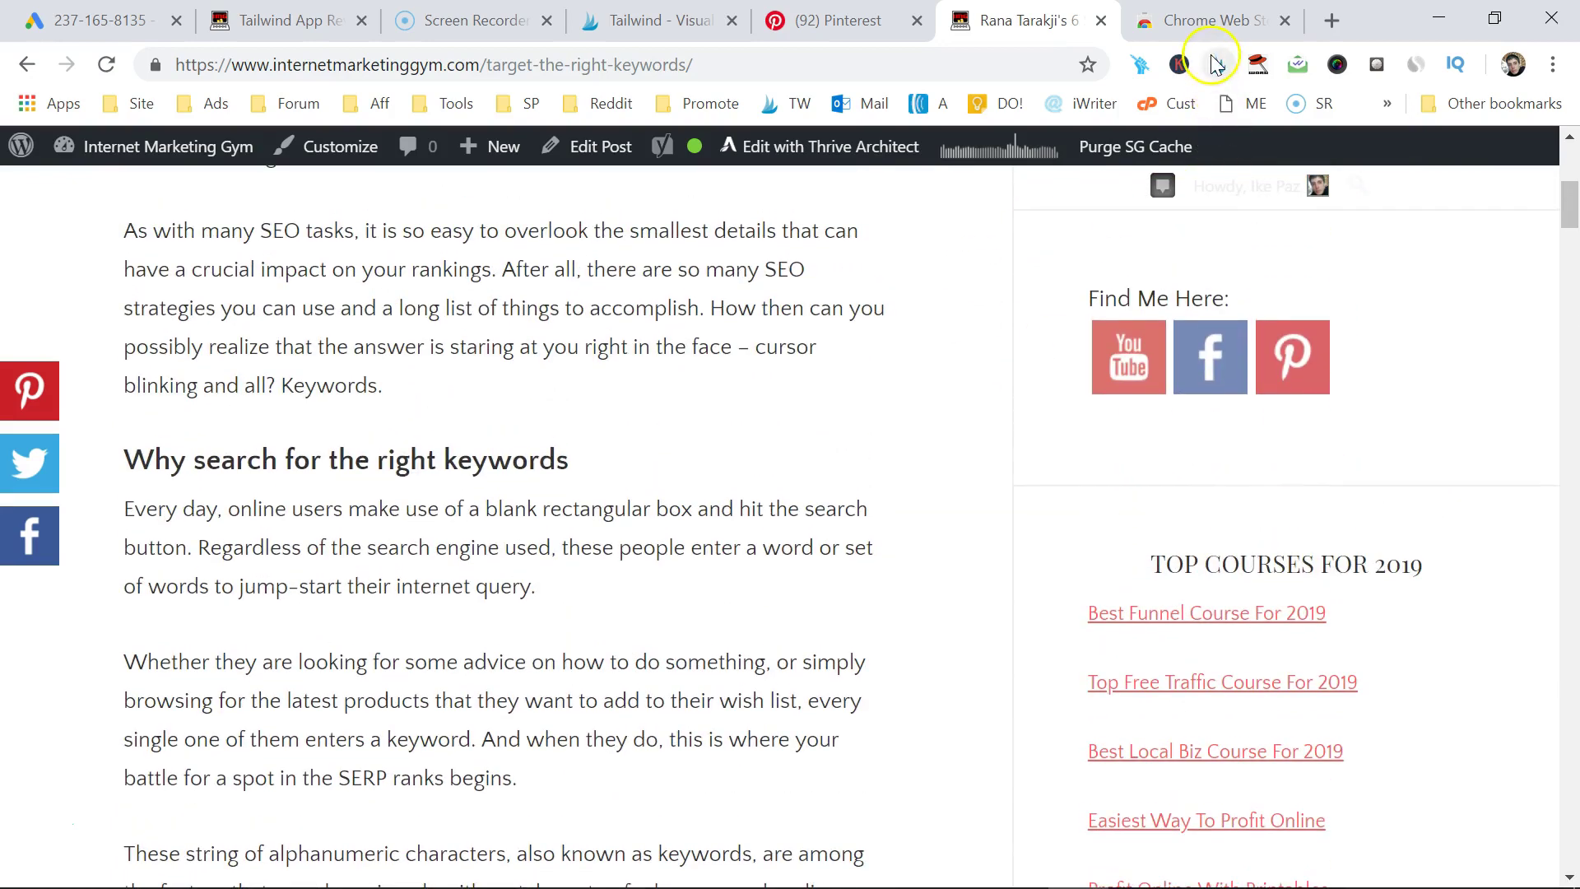
Select the article's '6 Easy Tips' keyword pin image in Tailwind for scheduling
left_click(1216, 64)
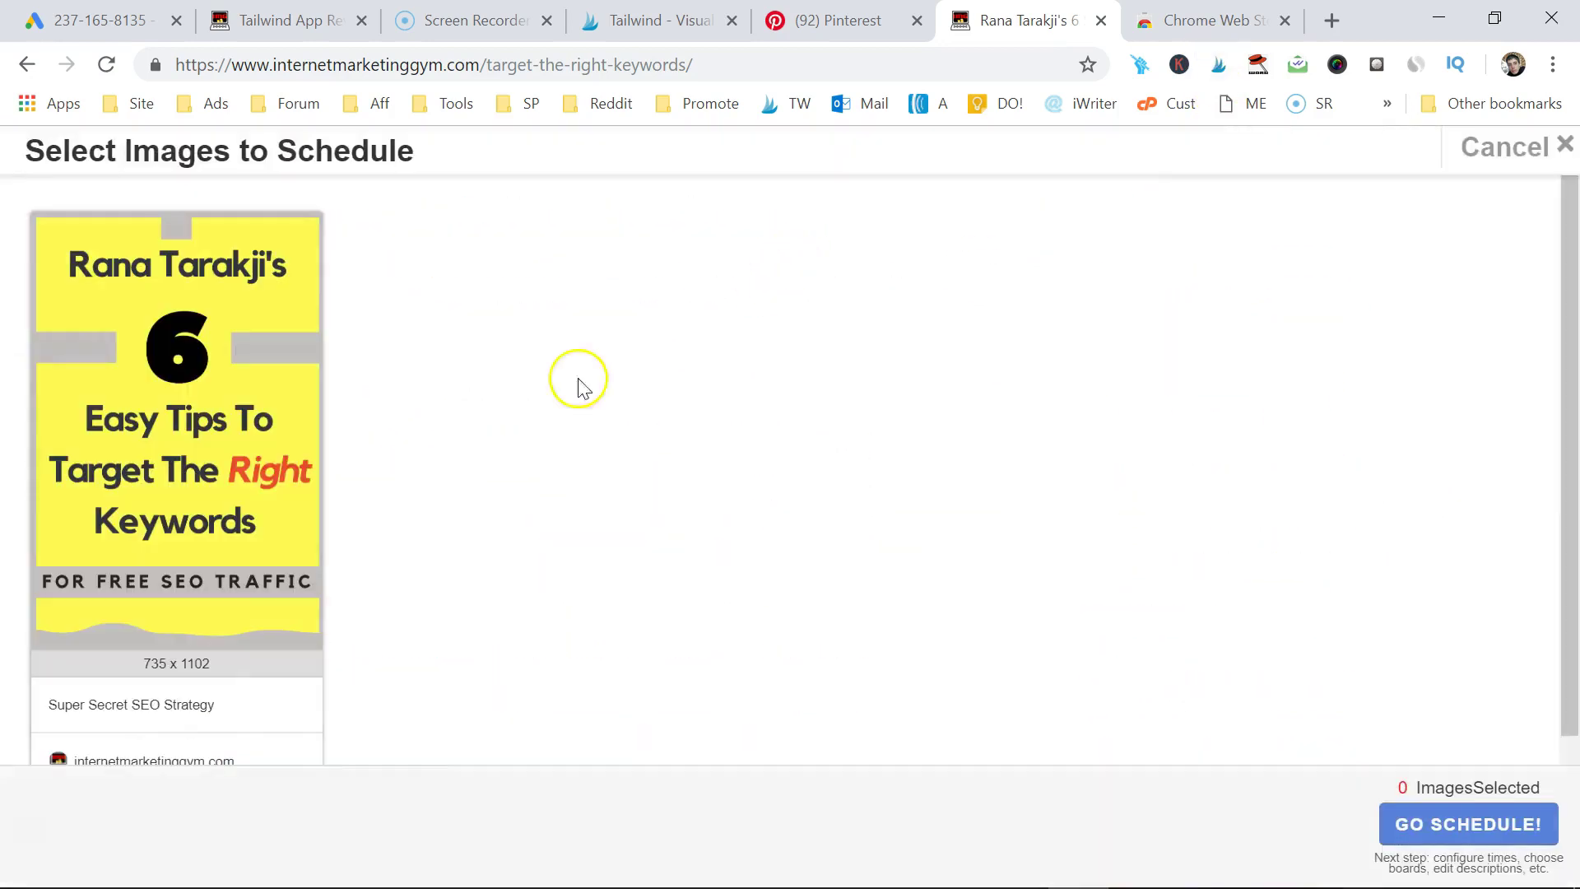
scroll(691, 551, "down", 2)
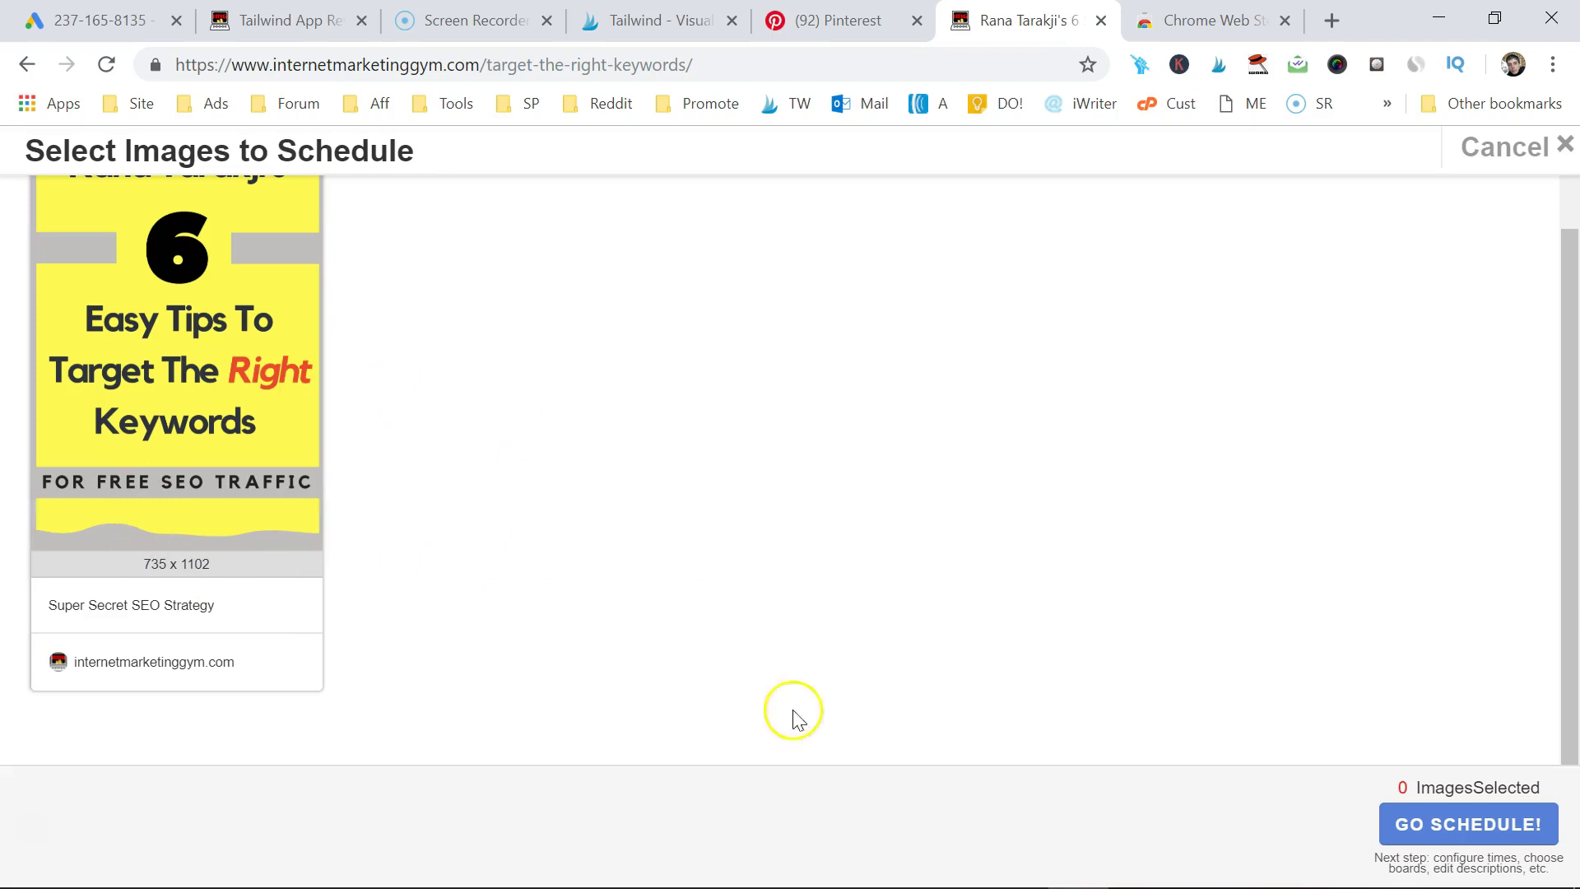
left_click(199, 341)
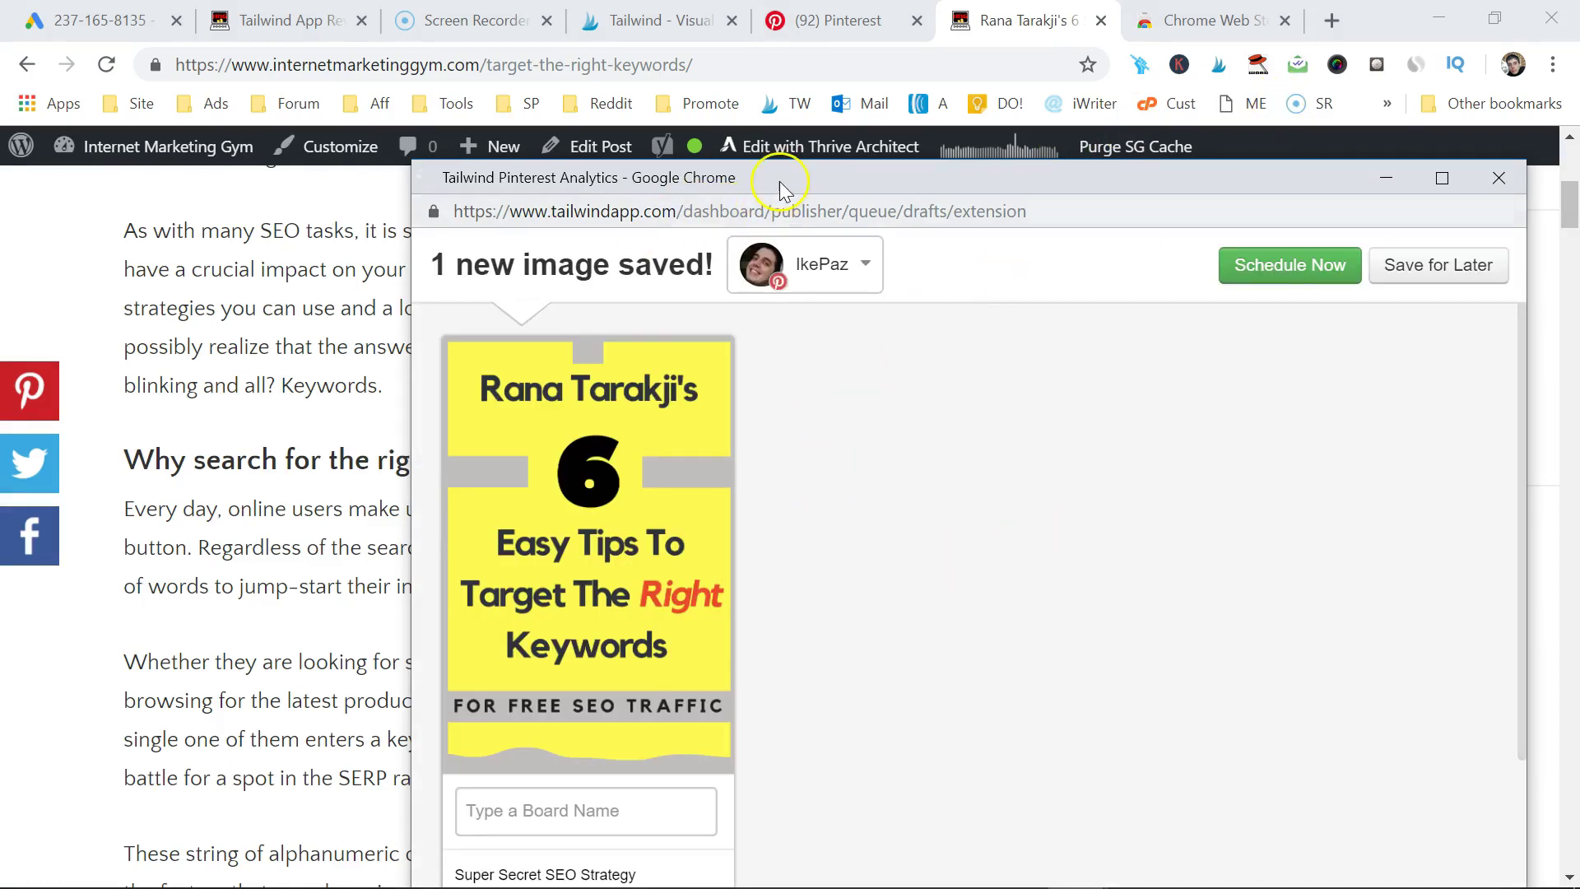
Add the Groups board set to the keyword-tips pin
left_click_drag(781, 190, 747, 66)
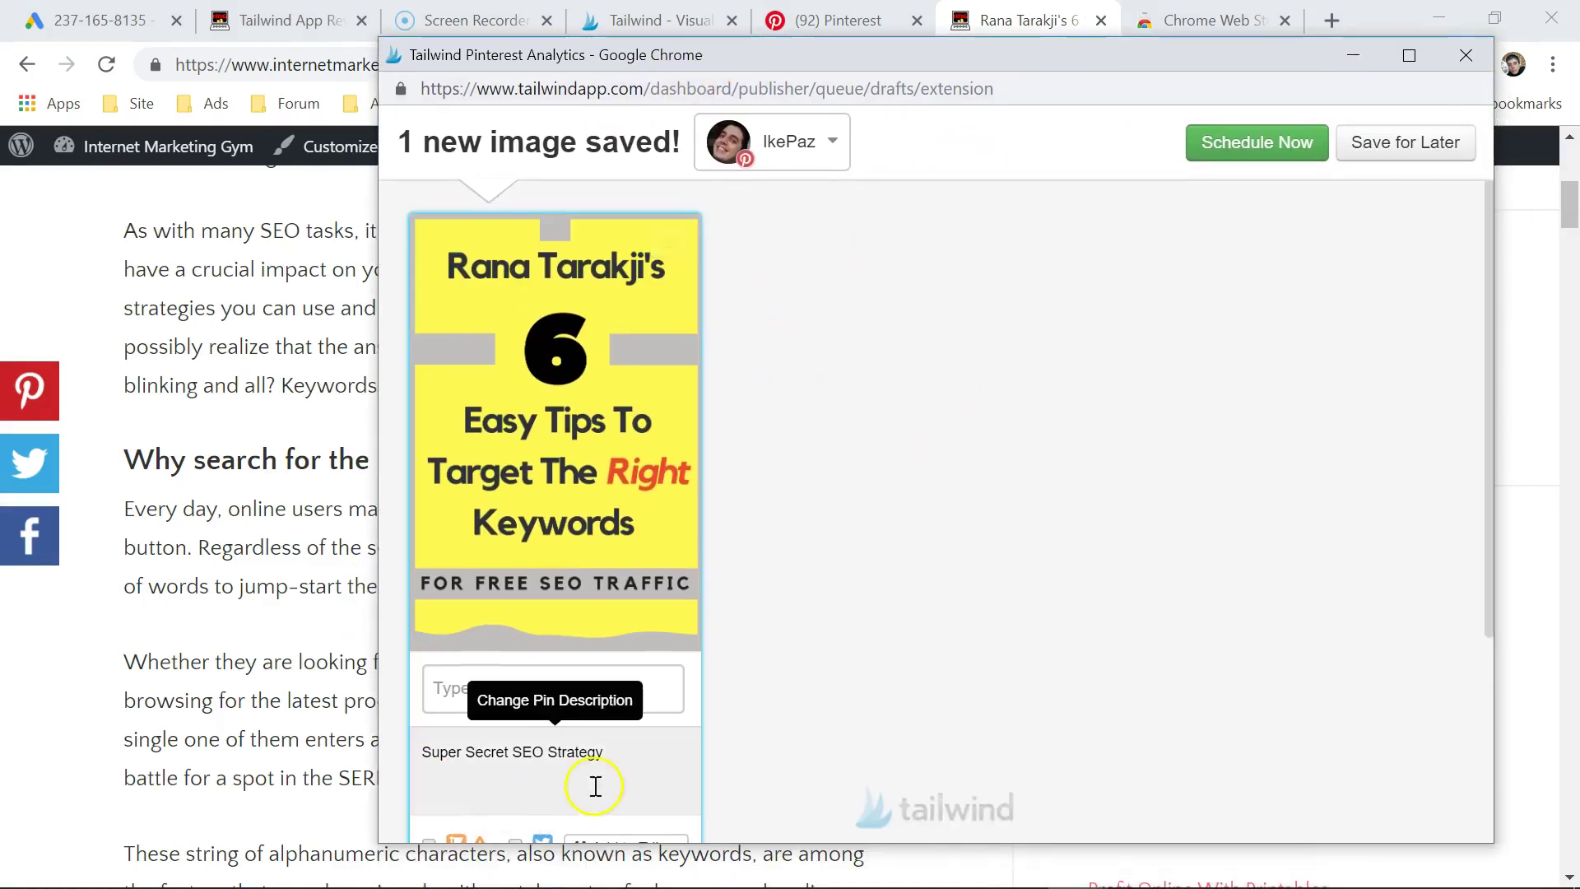
left_click(619, 683)
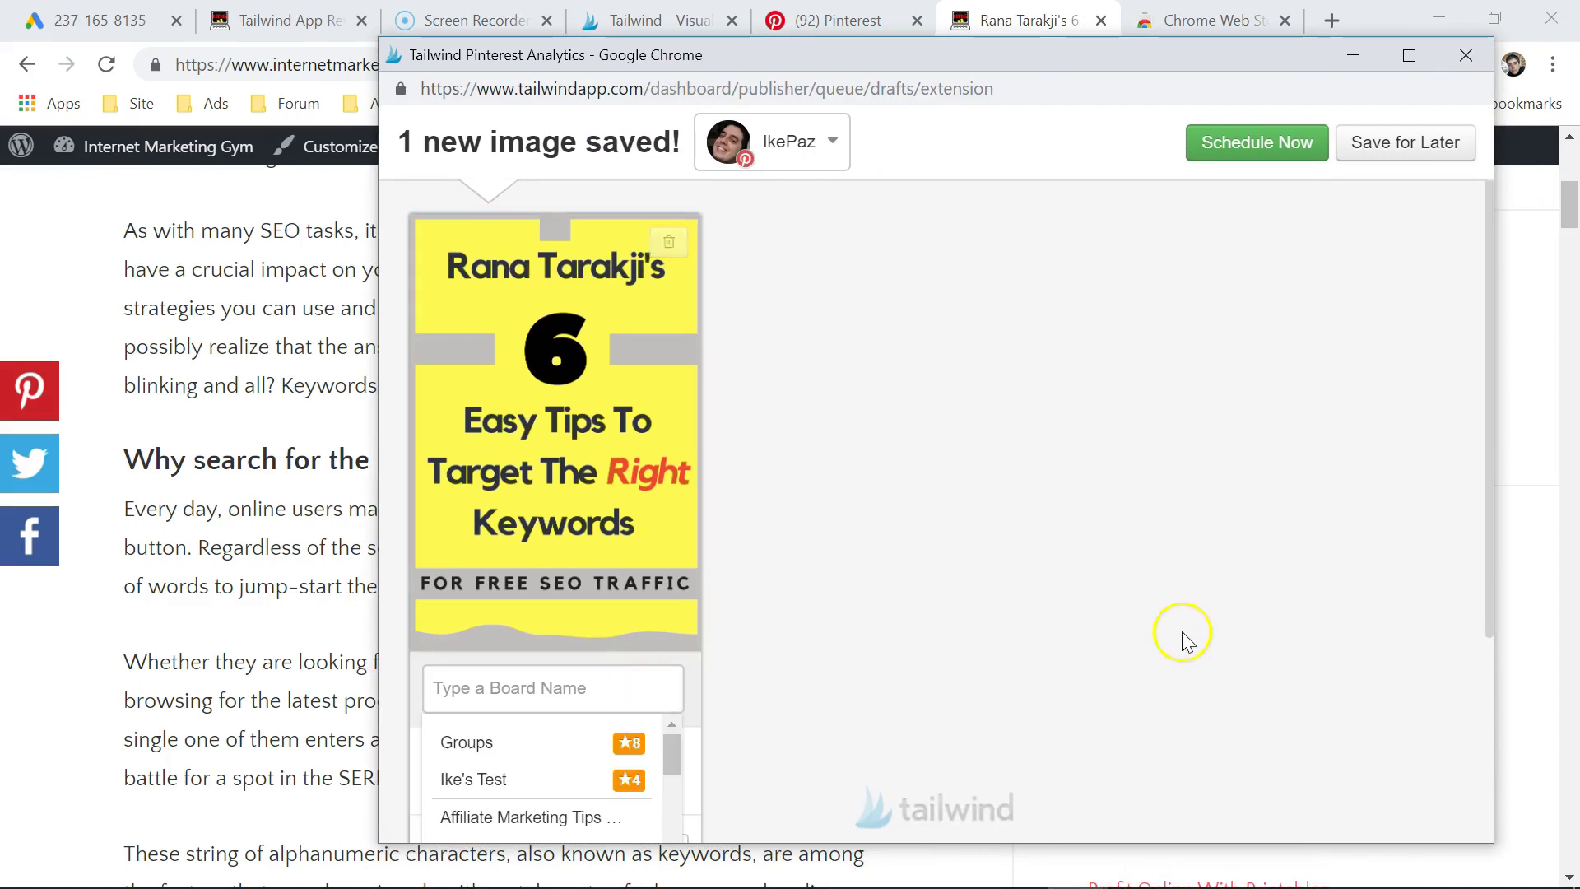
scroll(1495, 539, "down", 3)
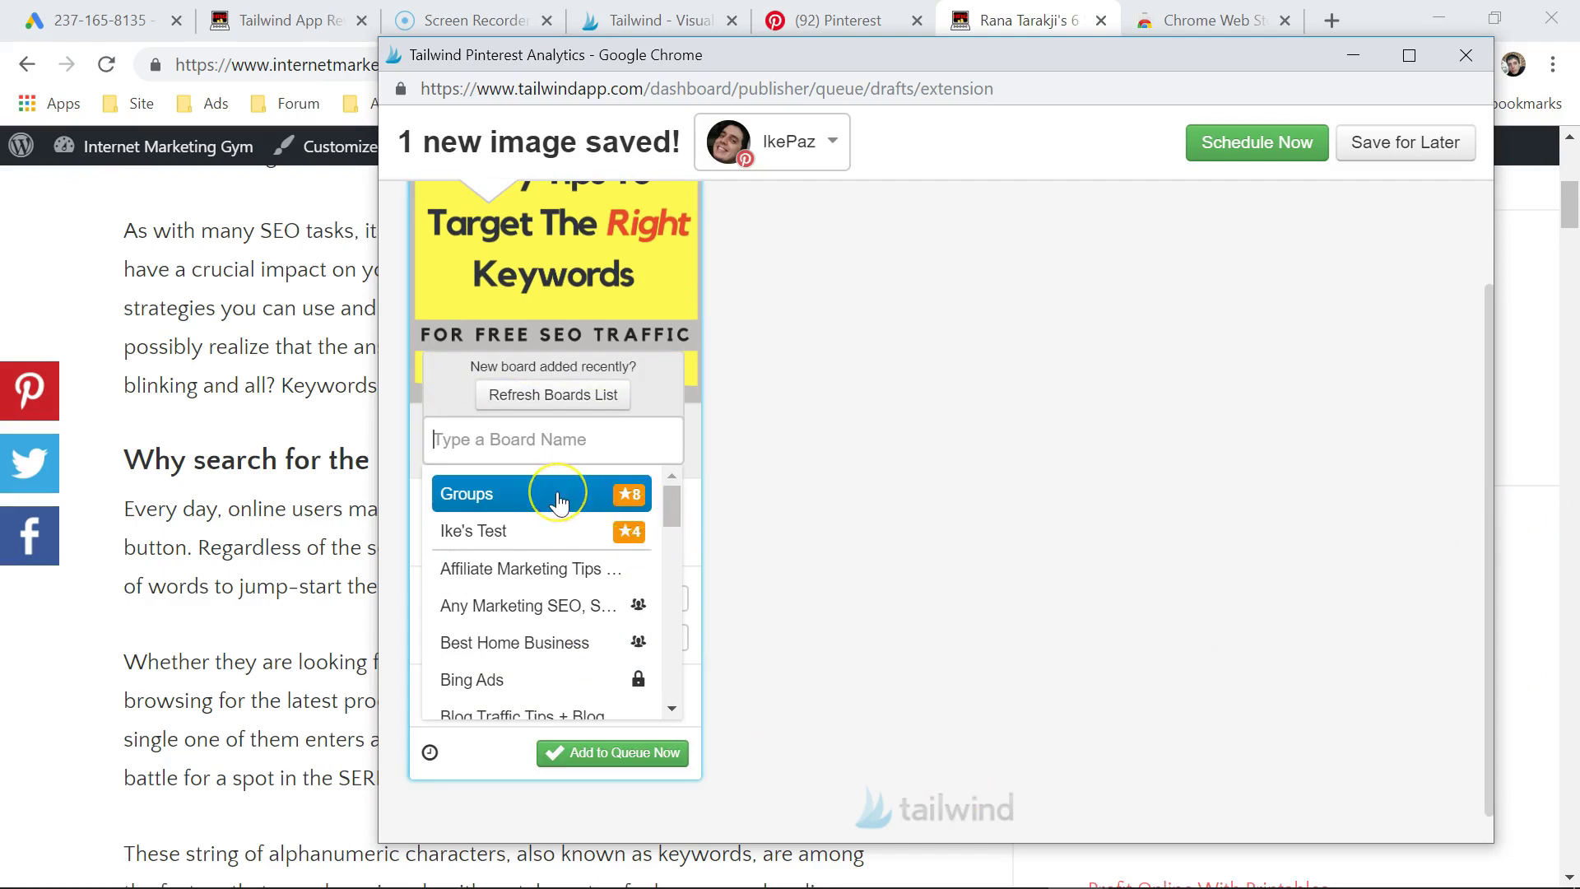
left_click(513, 498)
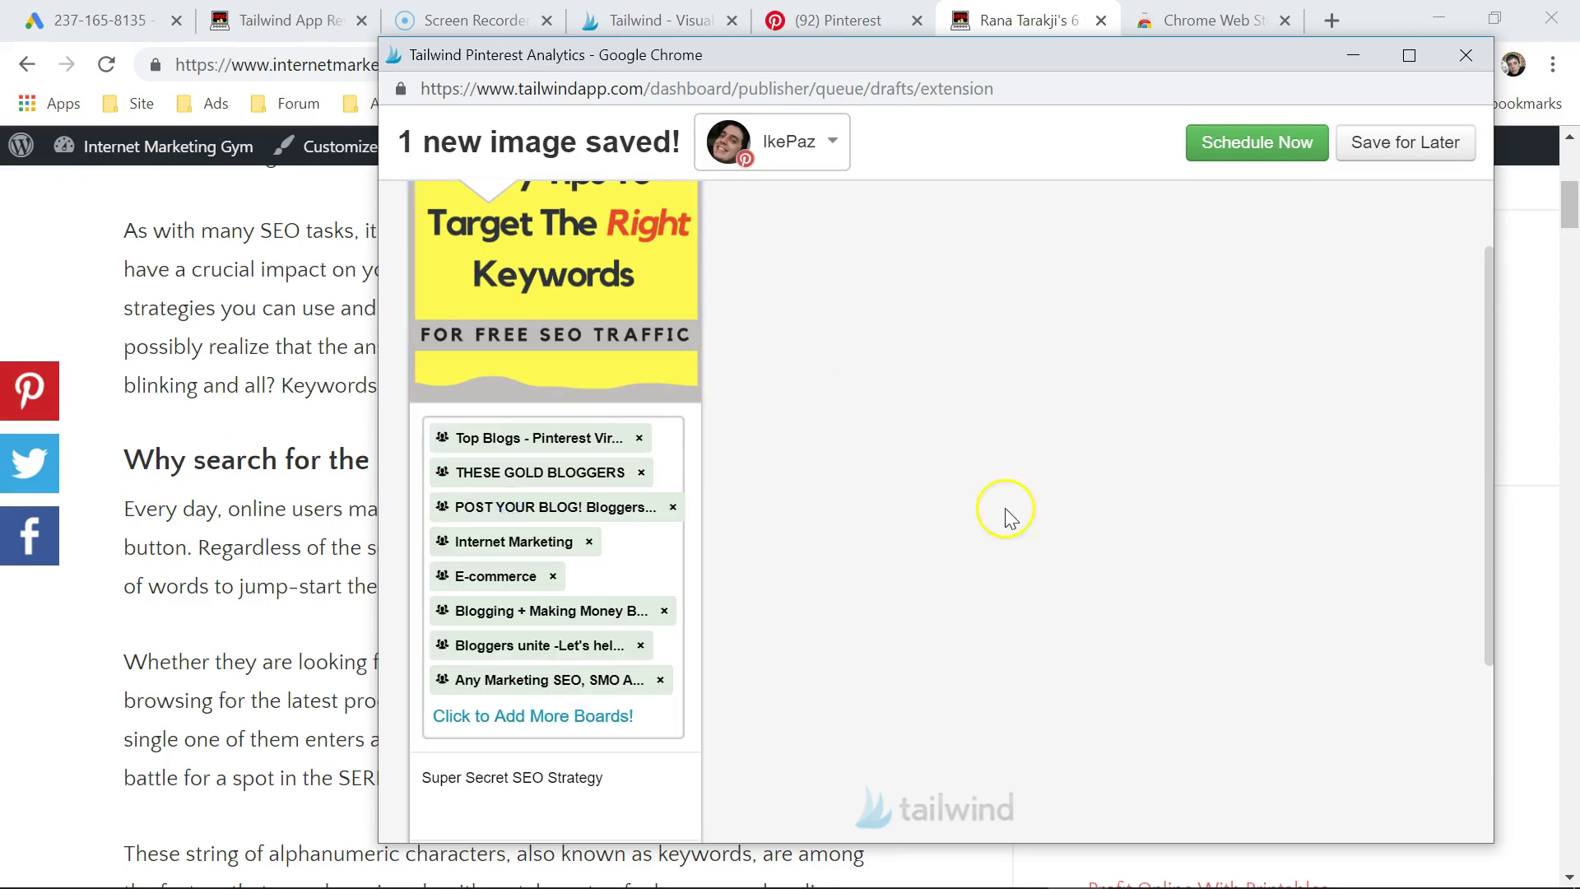
Also share the pin to Twitter and add it to the queue
left_click_drag(1494, 473, 1506, 564)
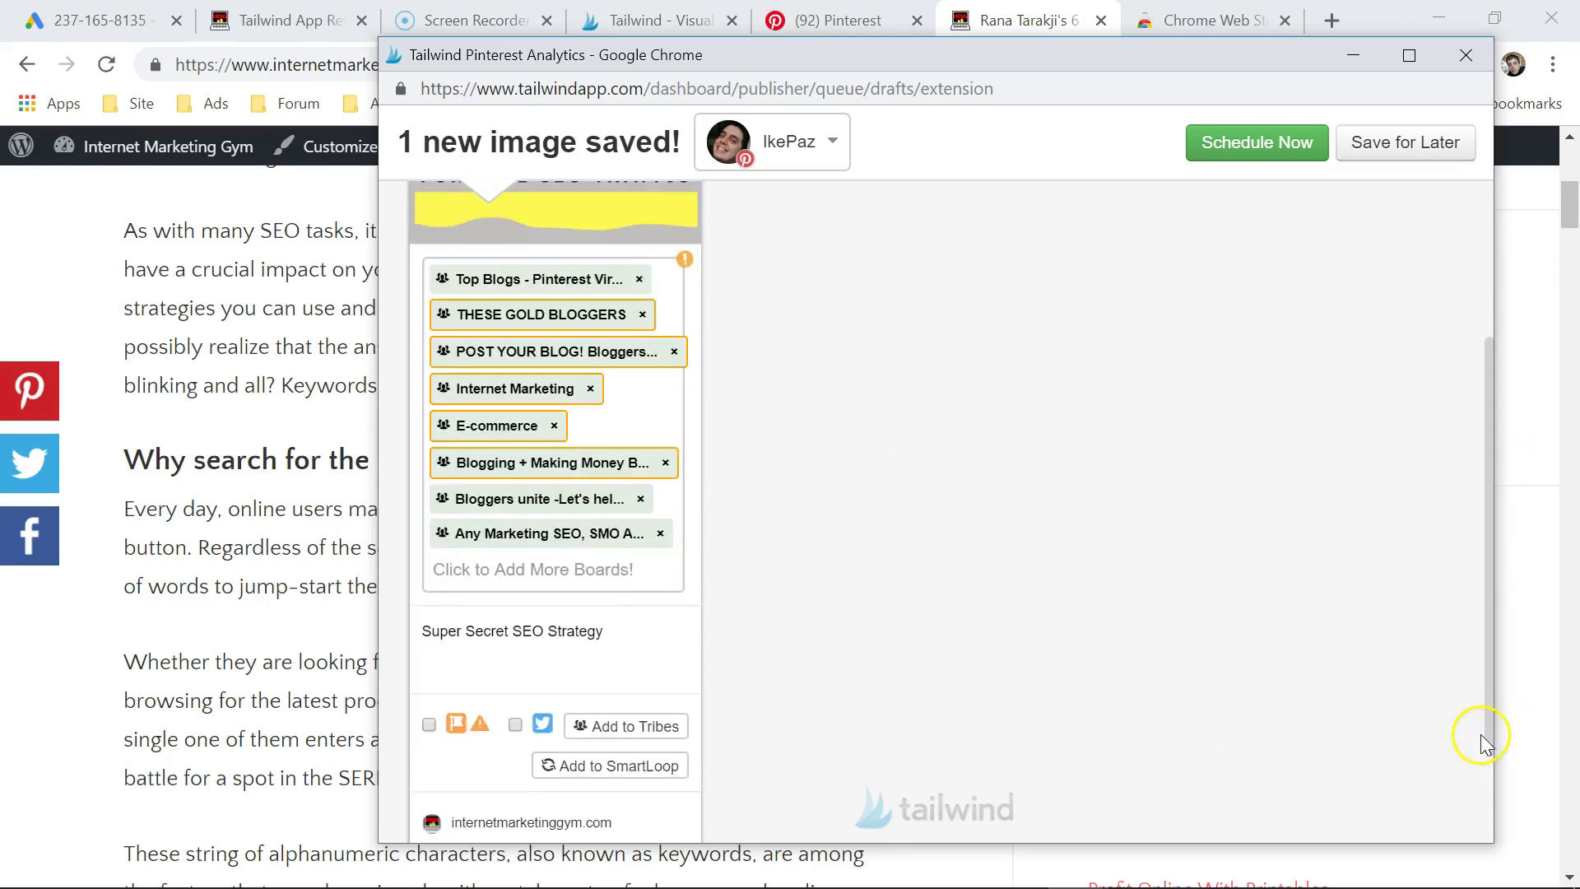
scroll(1488, 741, "down", 3)
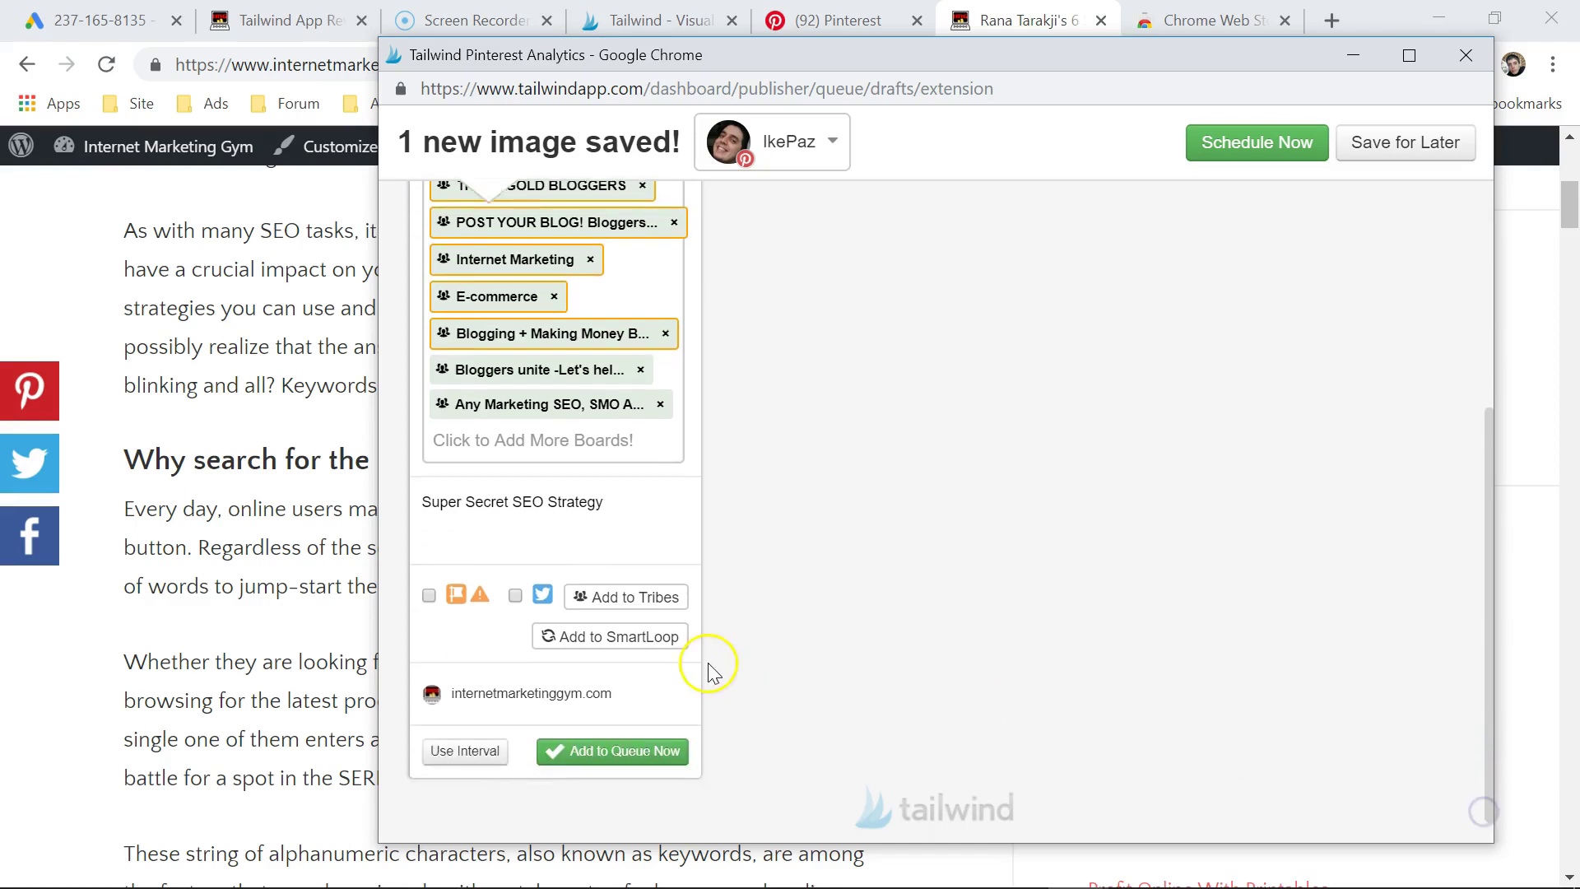
left_click(518, 601)
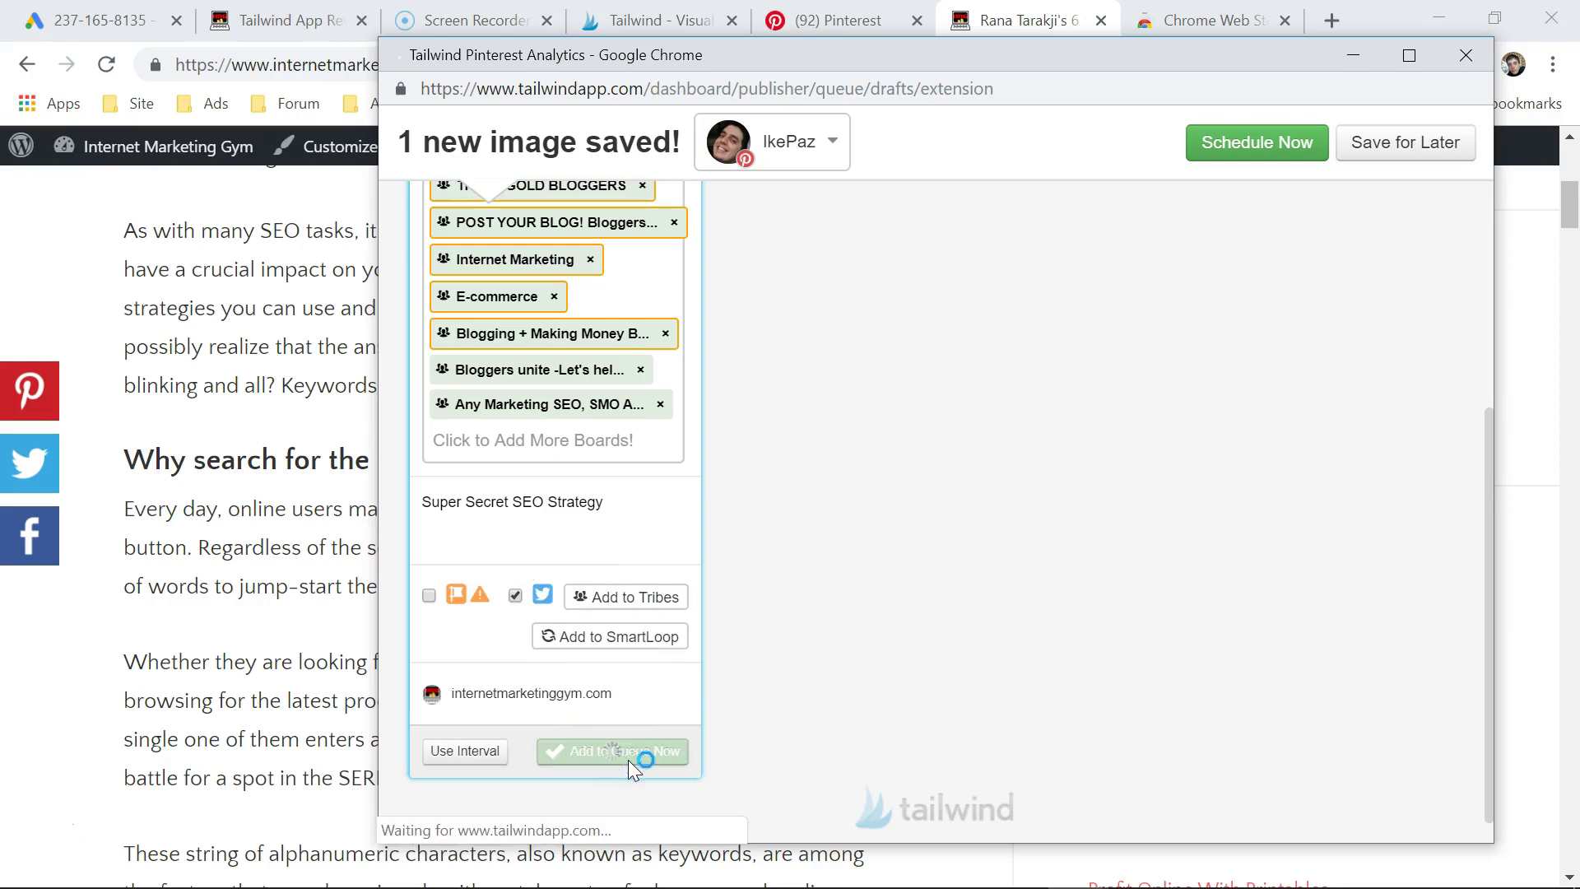
left_click(1186, 423)
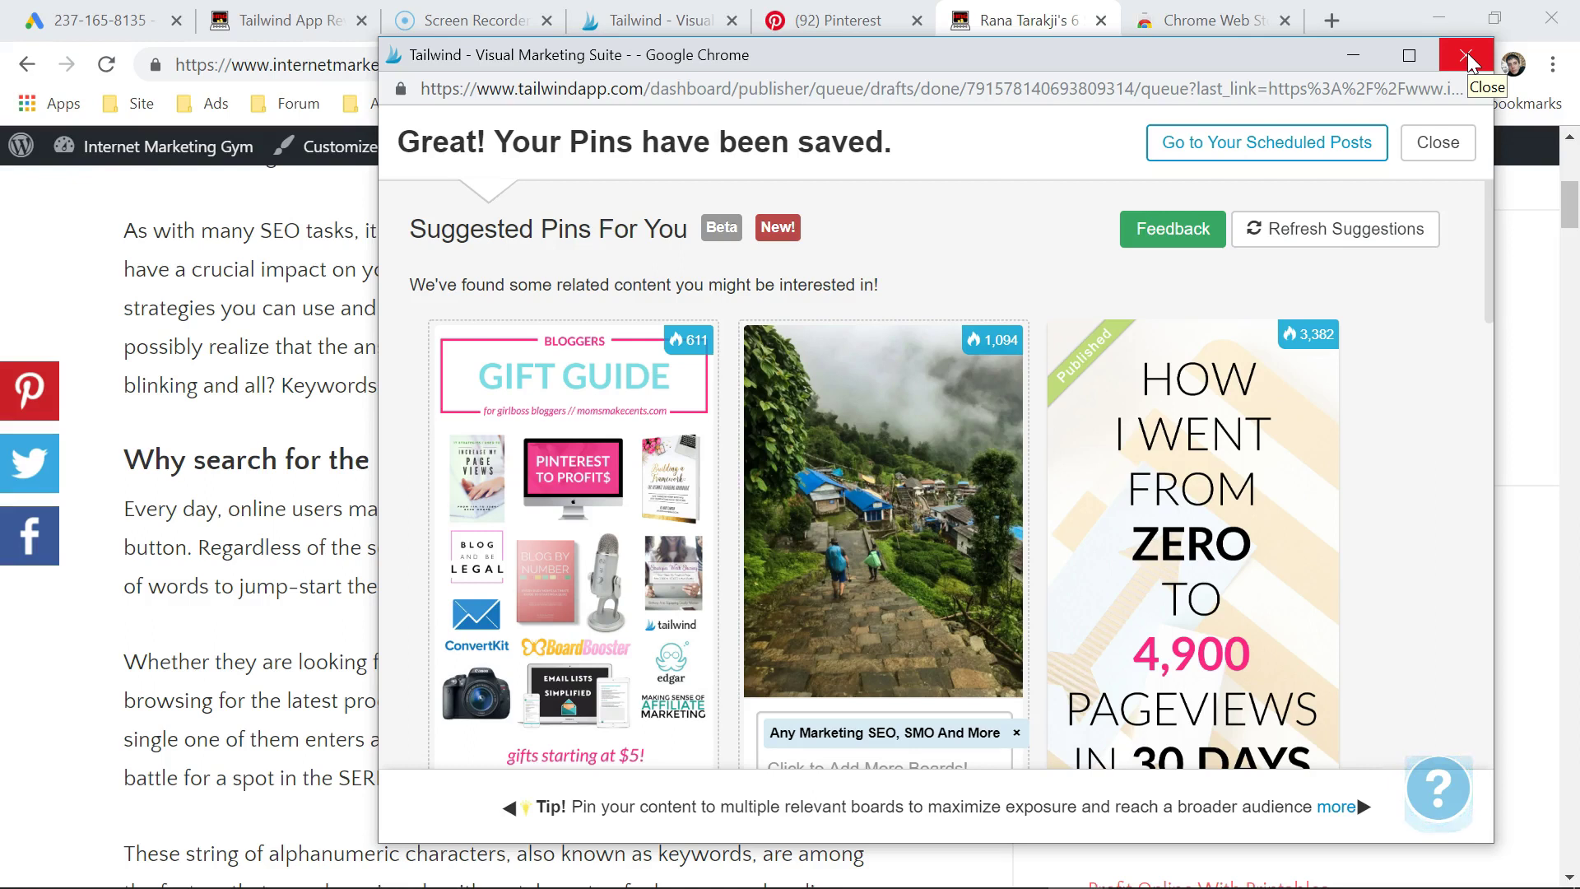
Queue the Pinterest Plan, One Month Recap, Annapurna packing and first-card pins, then close Tailwind
left_click(1409, 55)
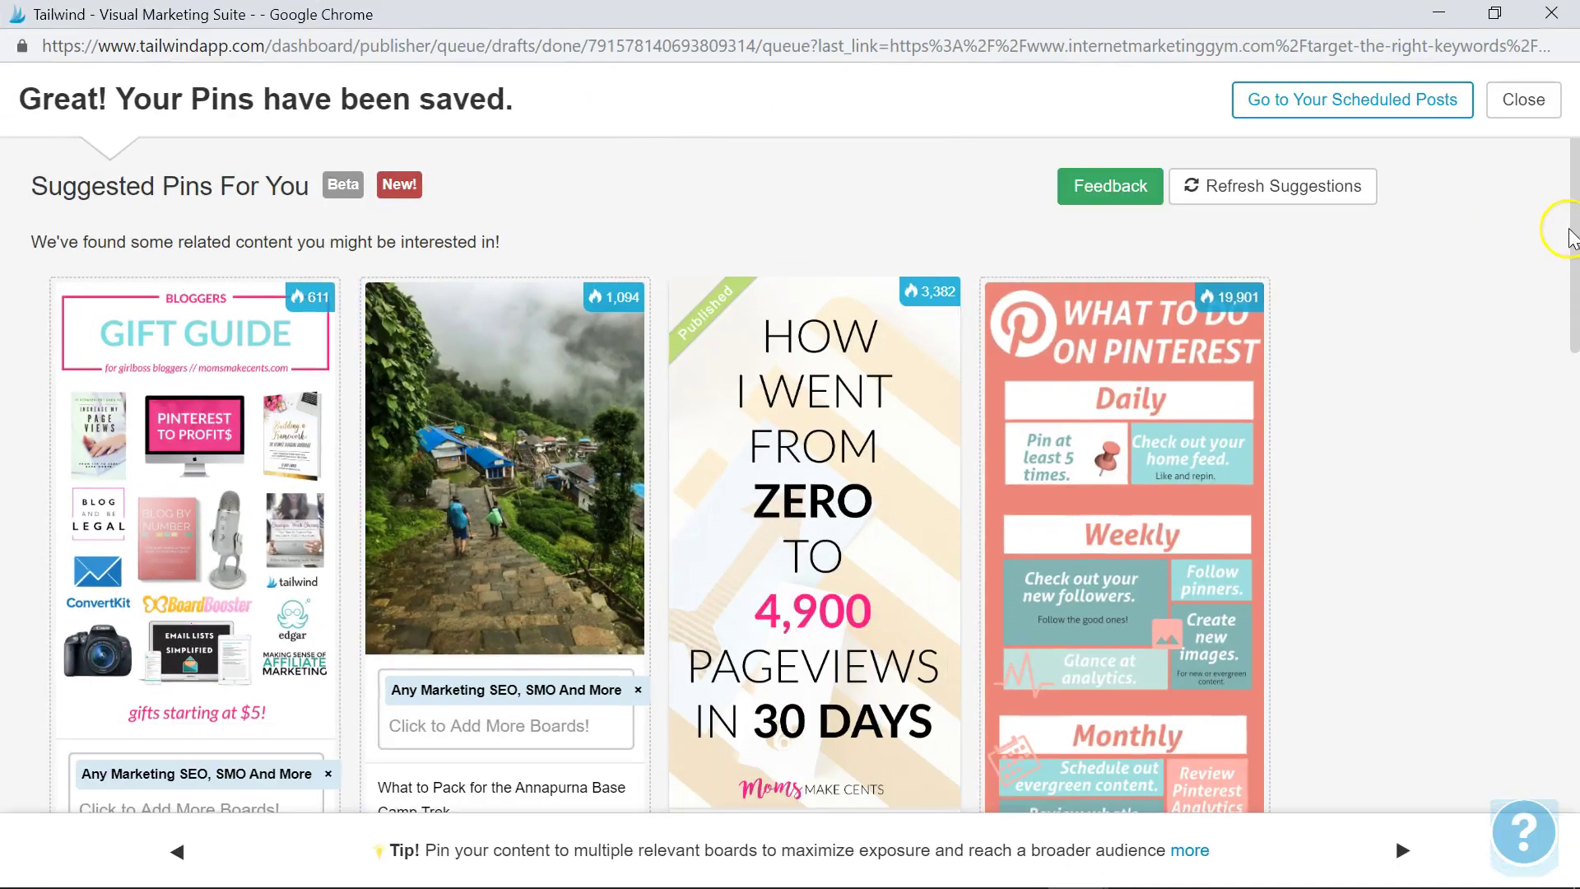
triple_click(1572, 239)
scroll(1576, 329, "down", 7)
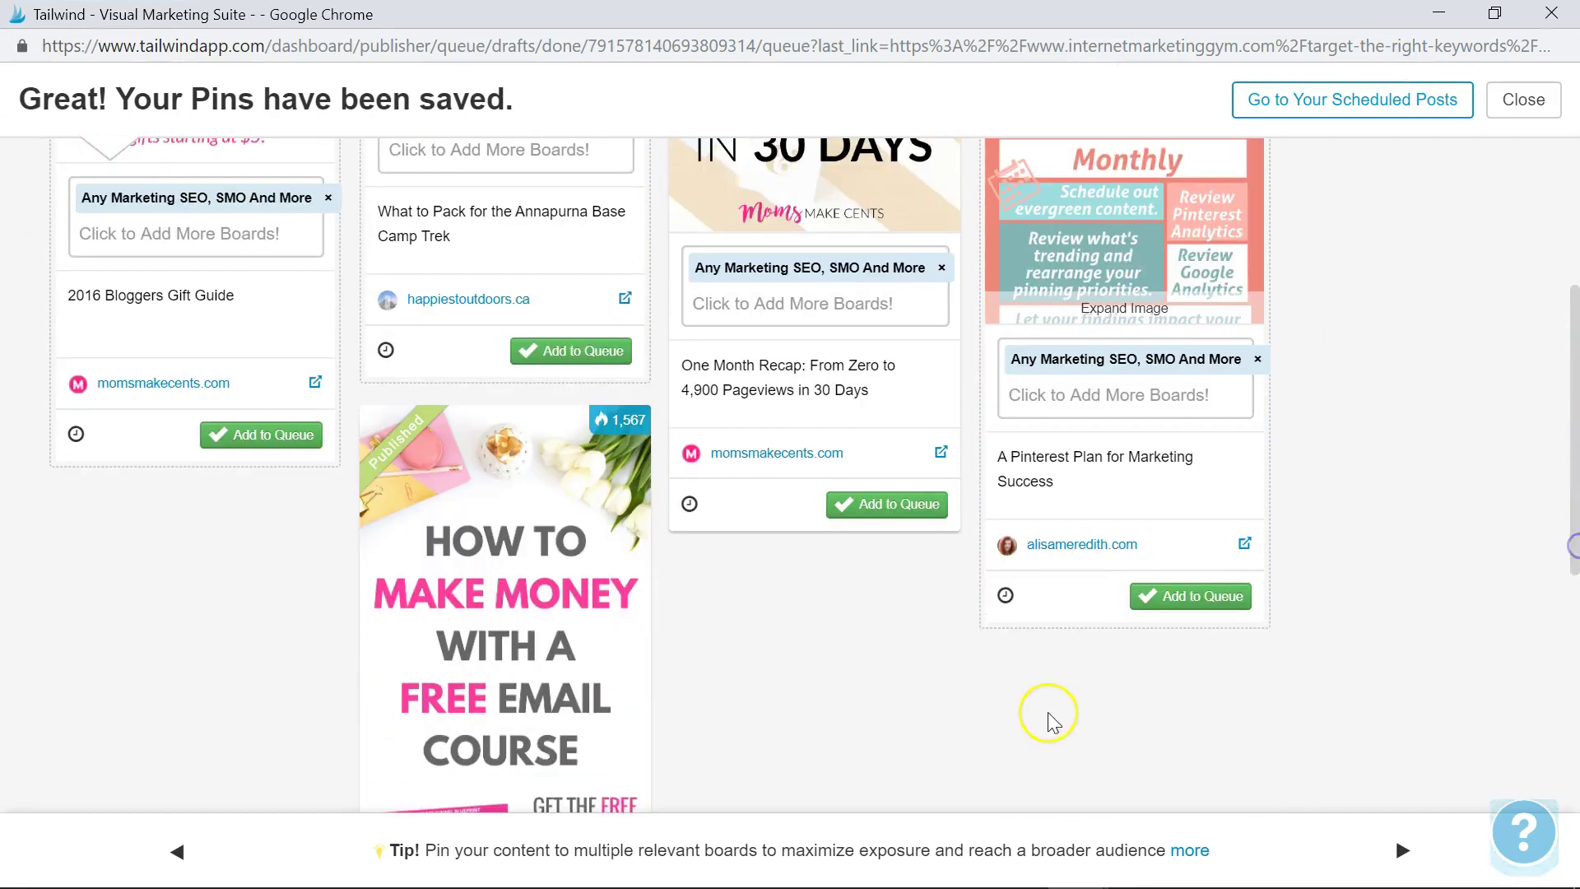
left_click(1181, 613)
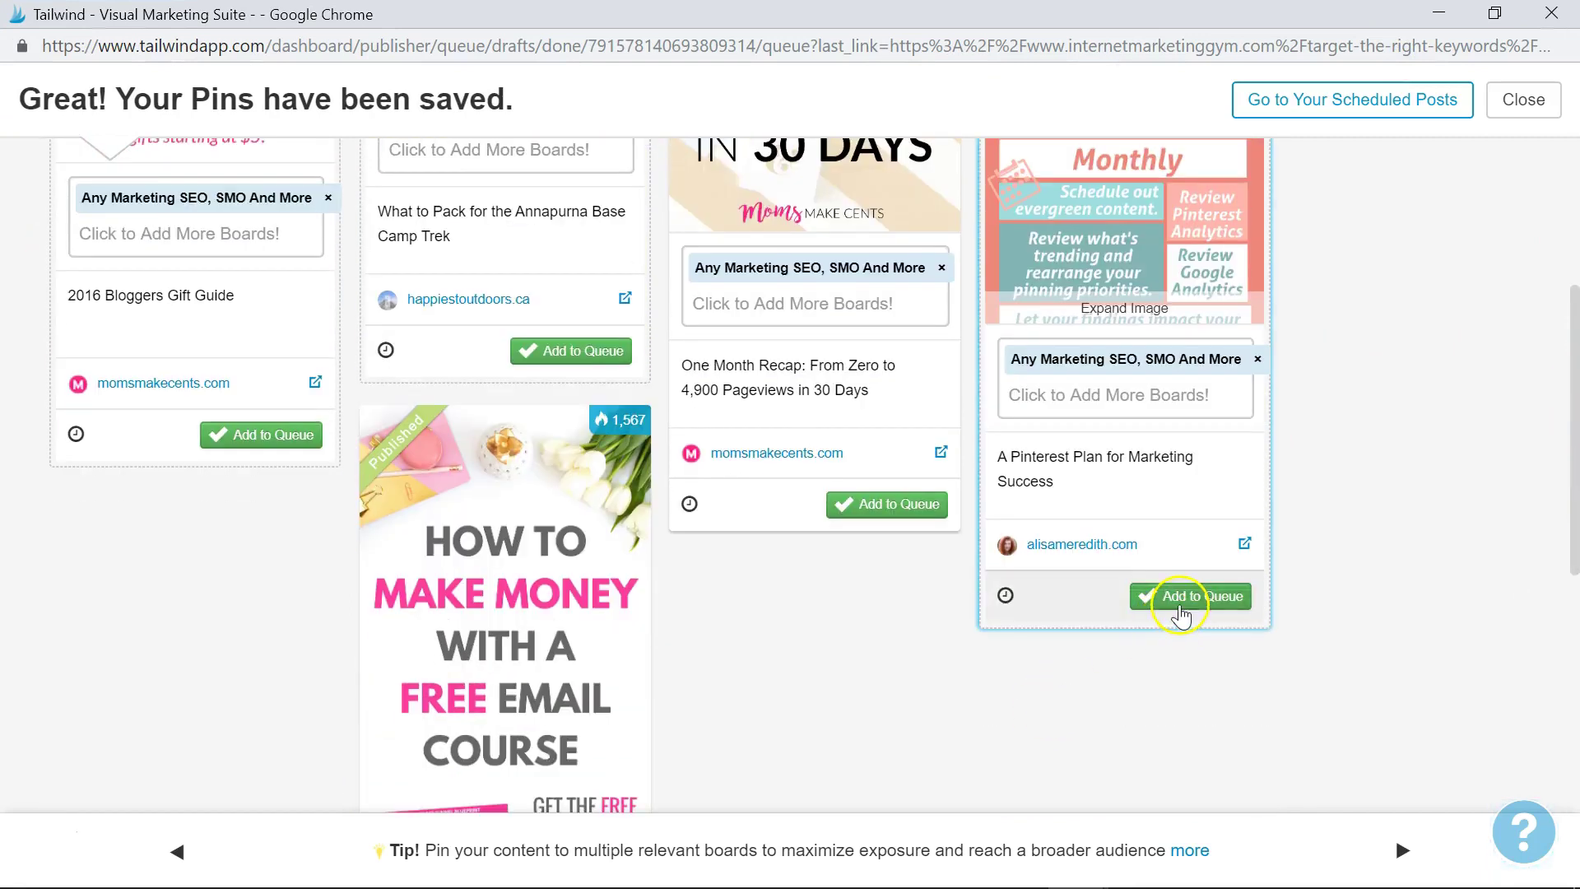
left_click(880, 506)
left_click(576, 352)
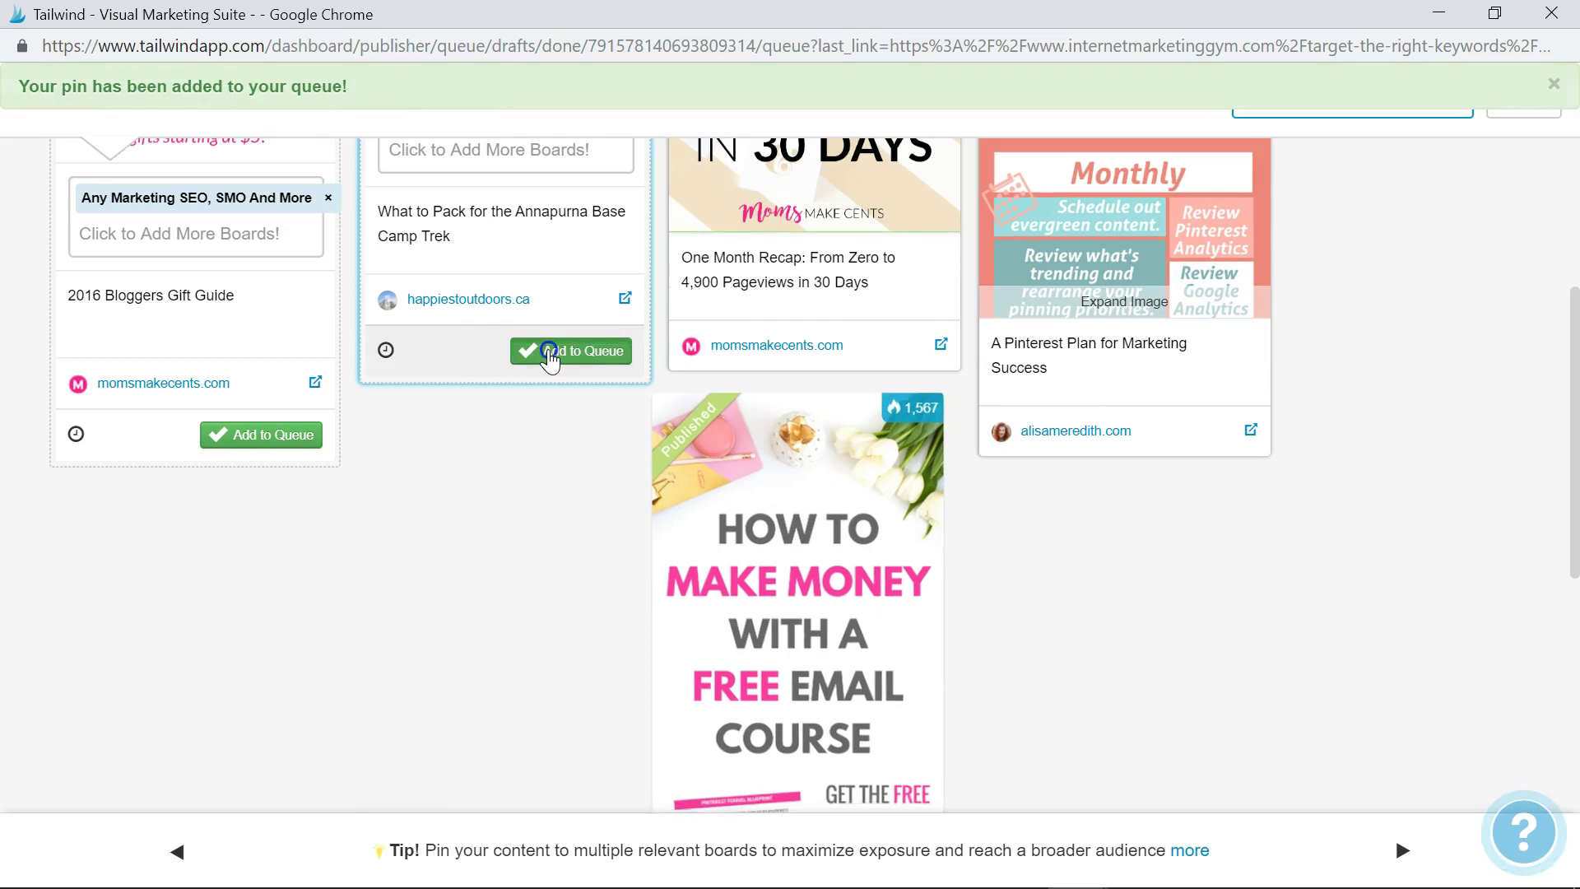
left_click(284, 434)
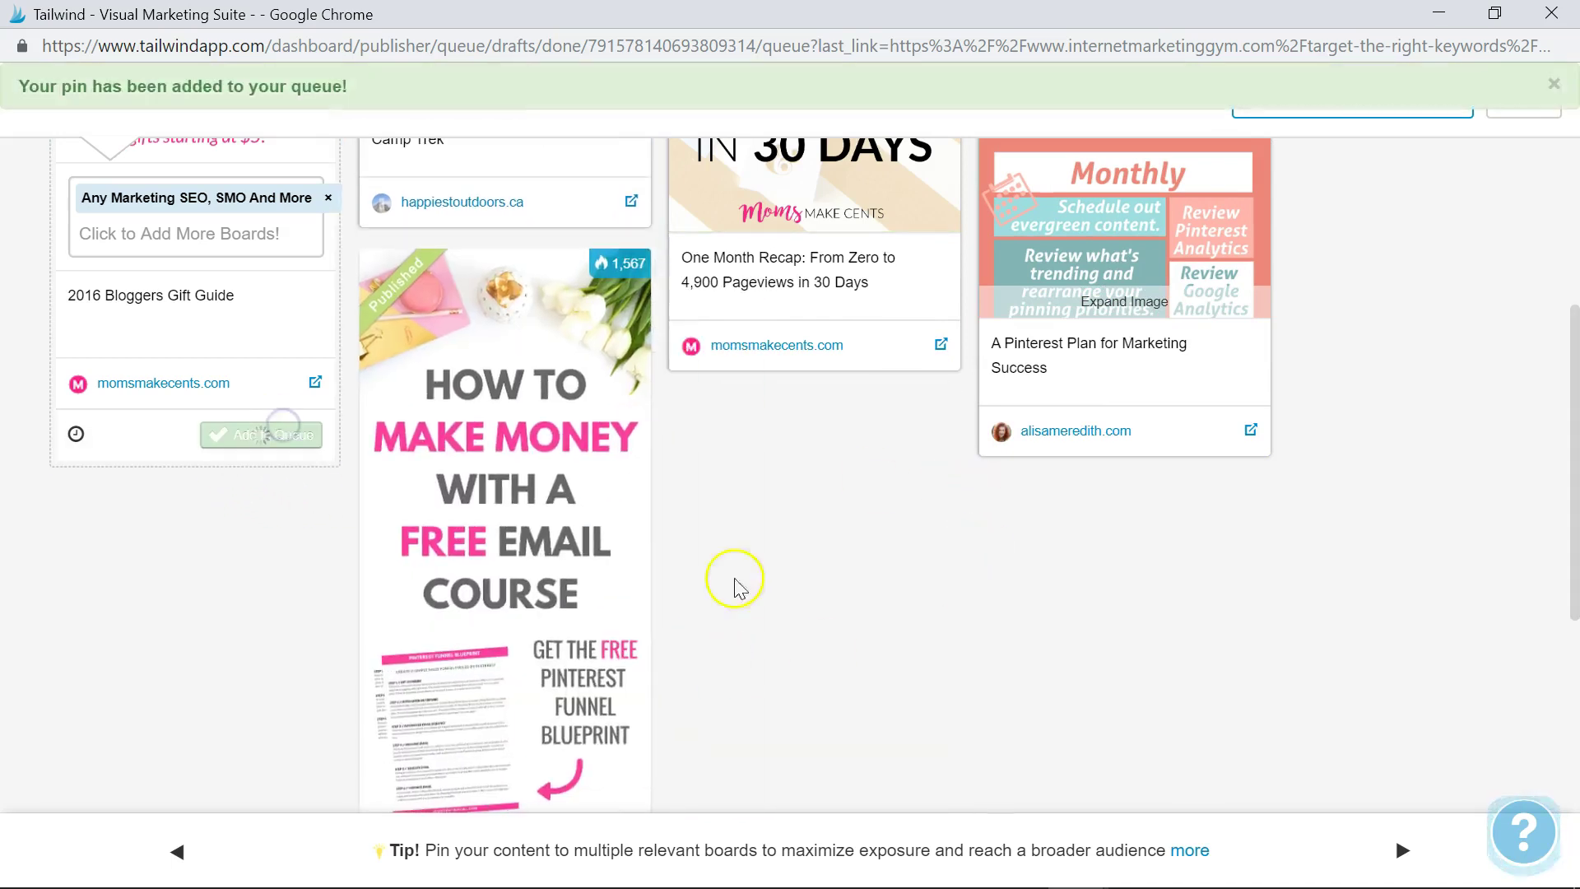
left_click_drag(1569, 484, 1570, 720)
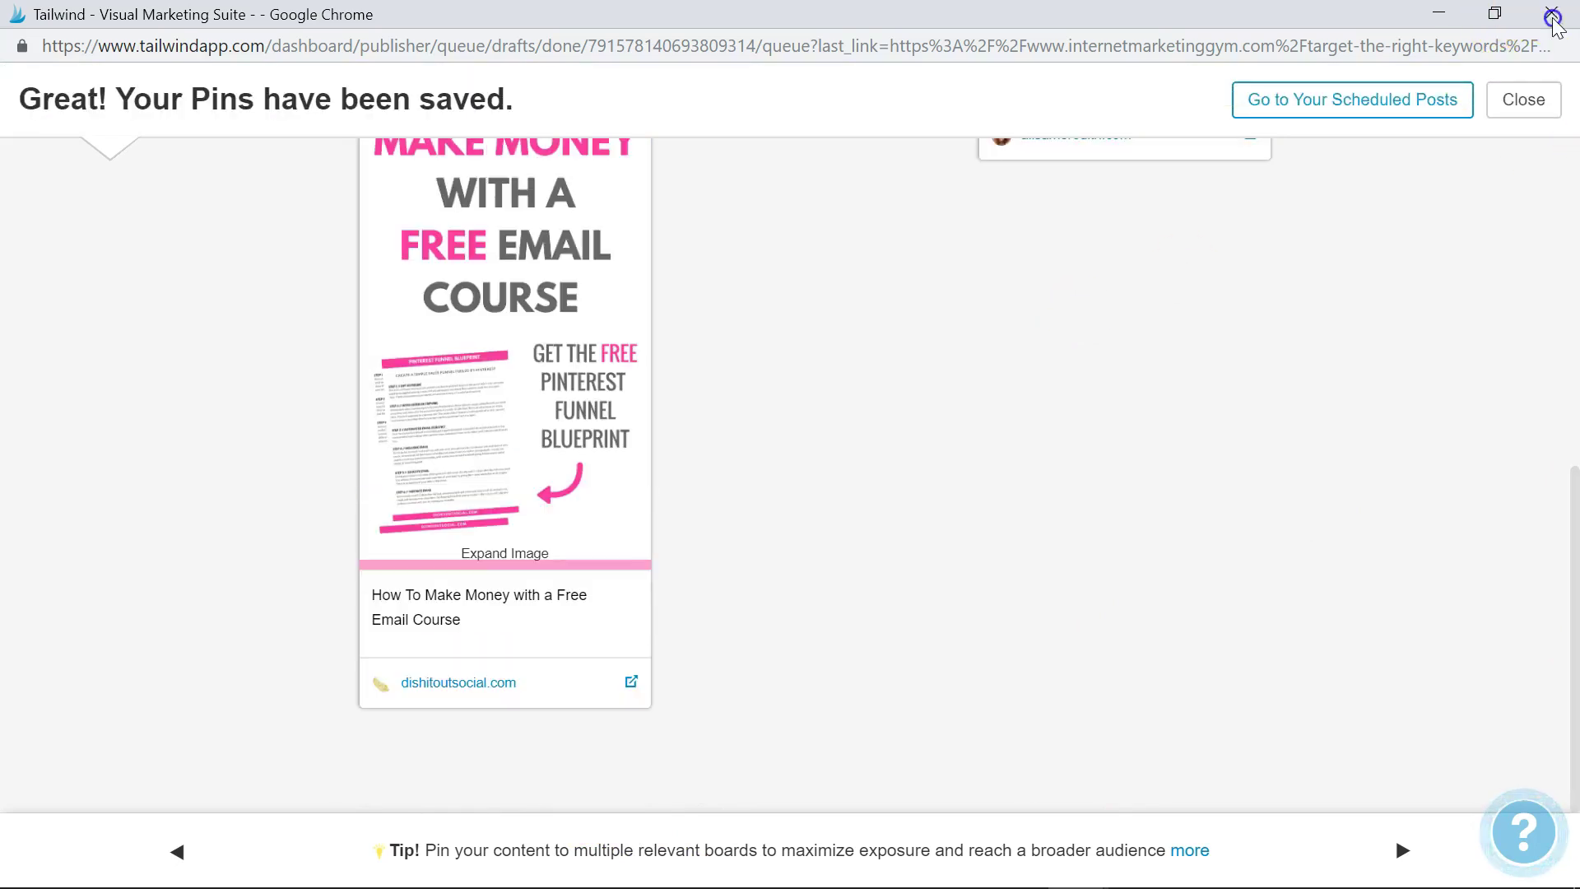
left_click(1553, 18)
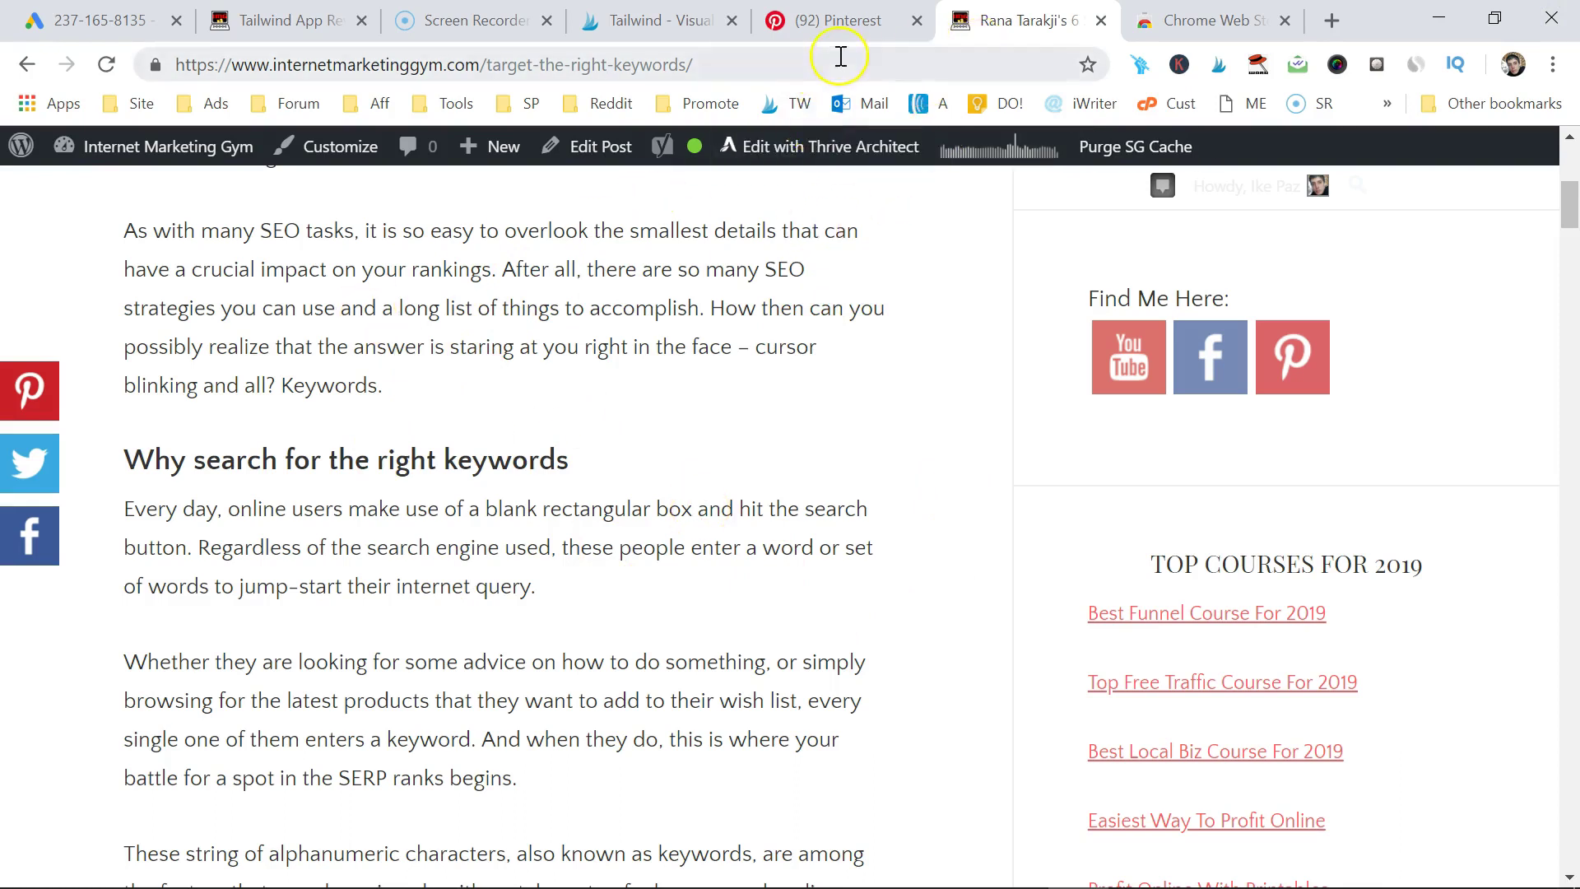
Switch to the Pinterest tab and scroll through the home feed
left_click(838, 21)
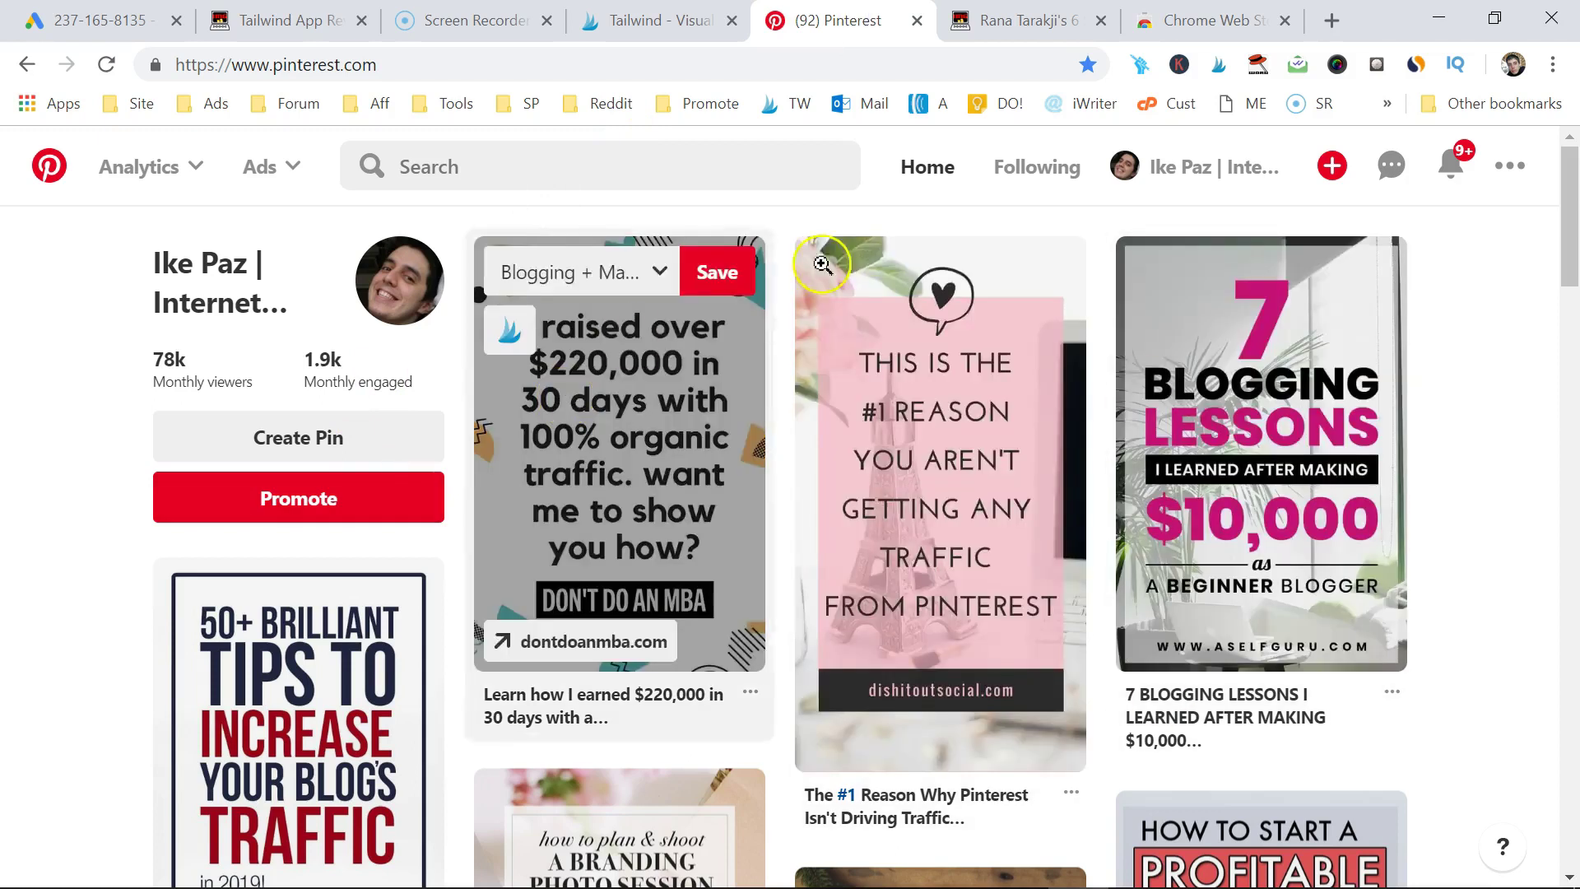
scroll(1135, 381, "down", 20)
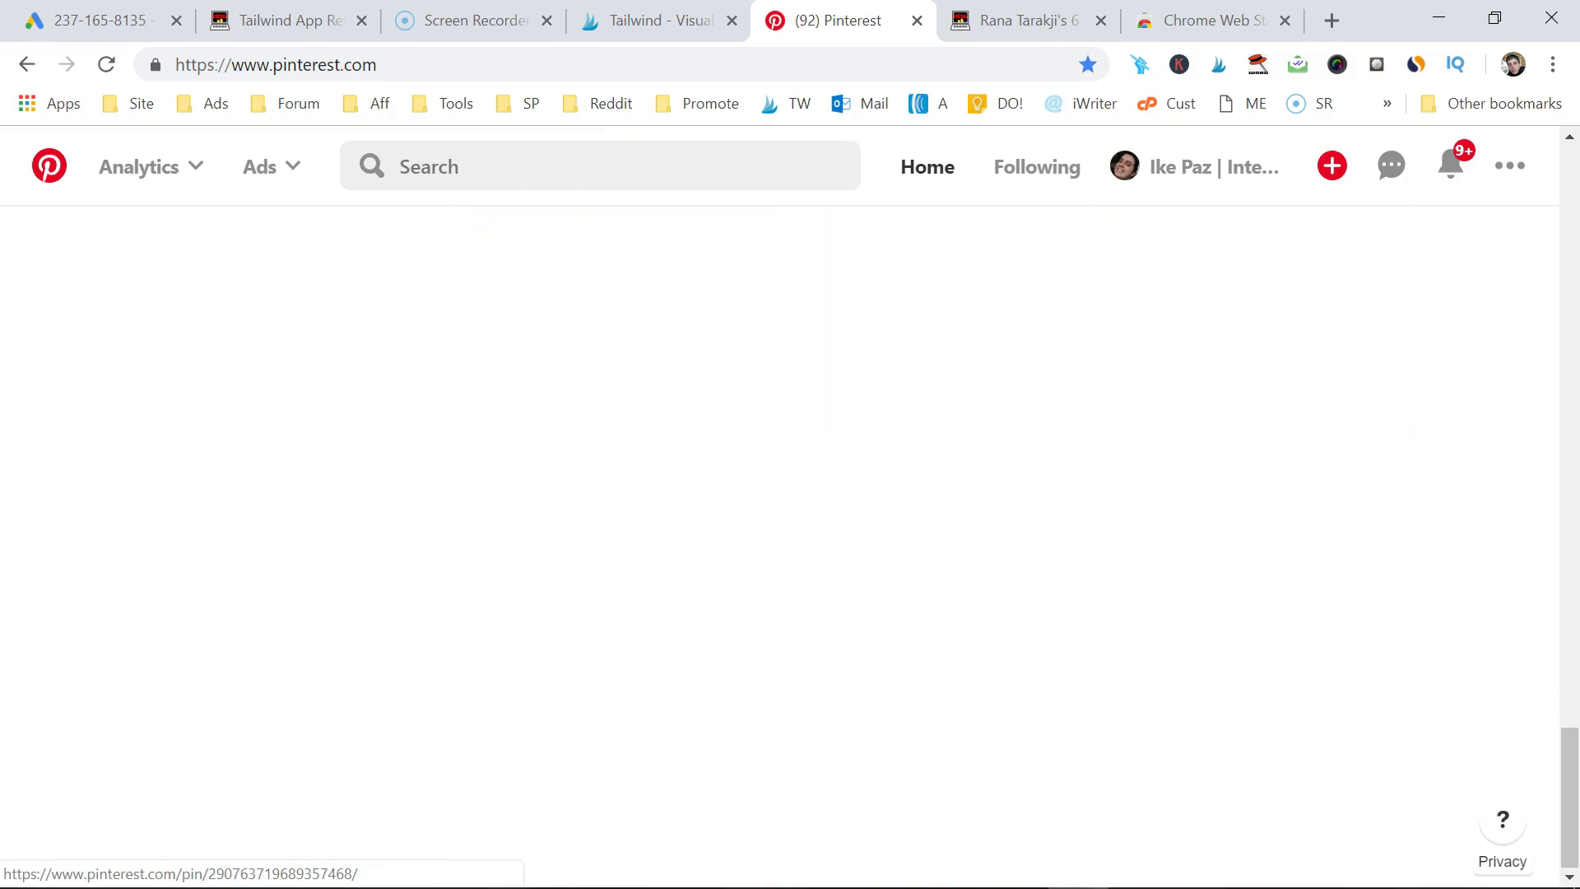
scroll(780, 547, "up", 20)
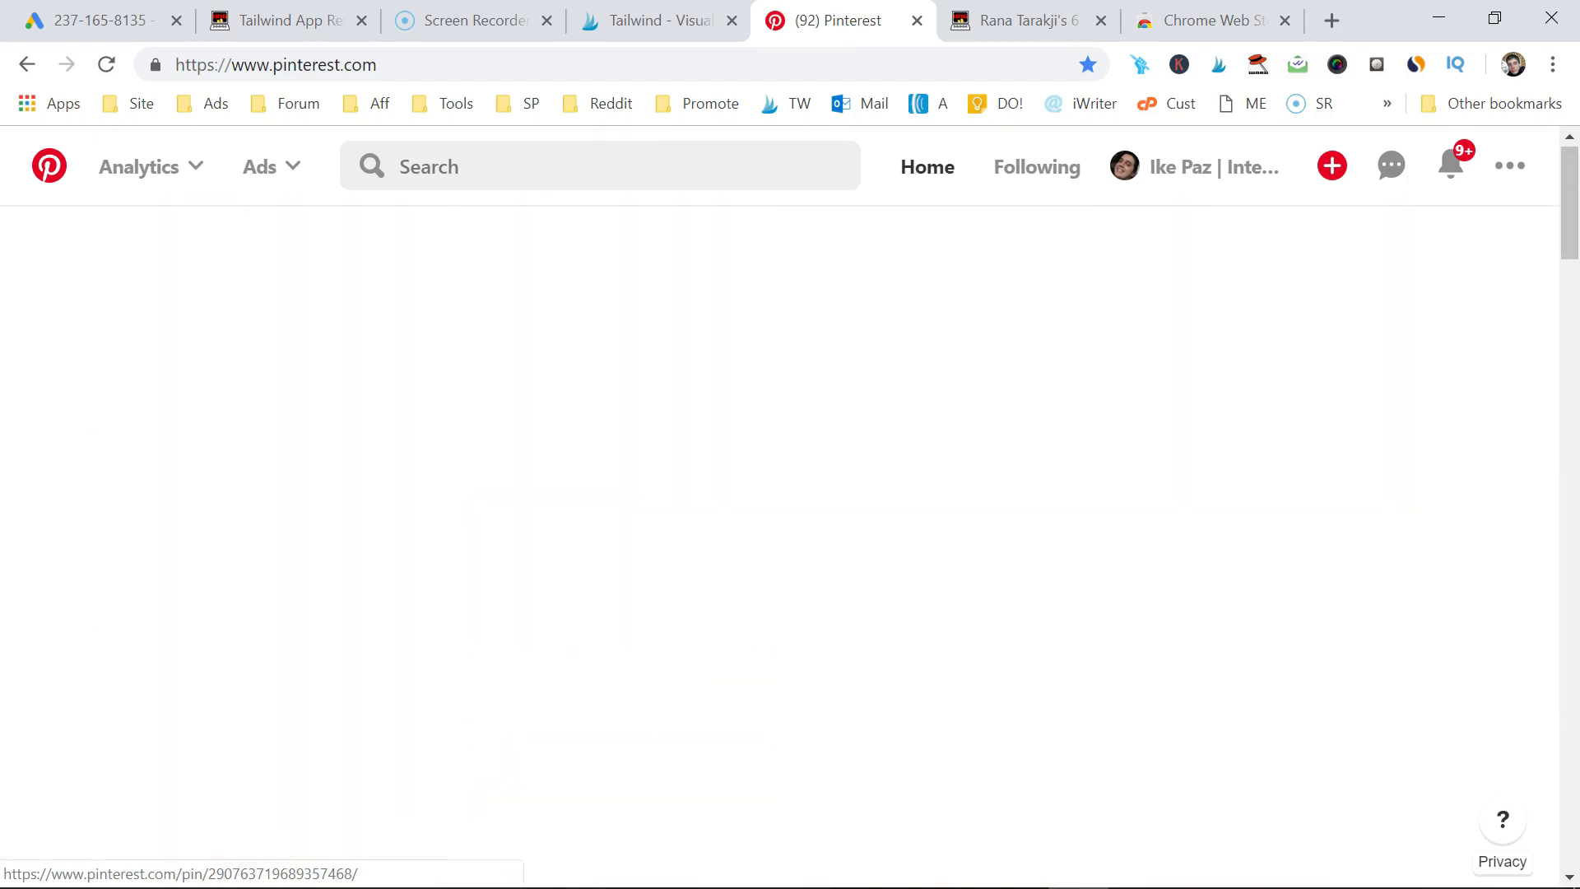
scroll(780, 547, "down", 15)
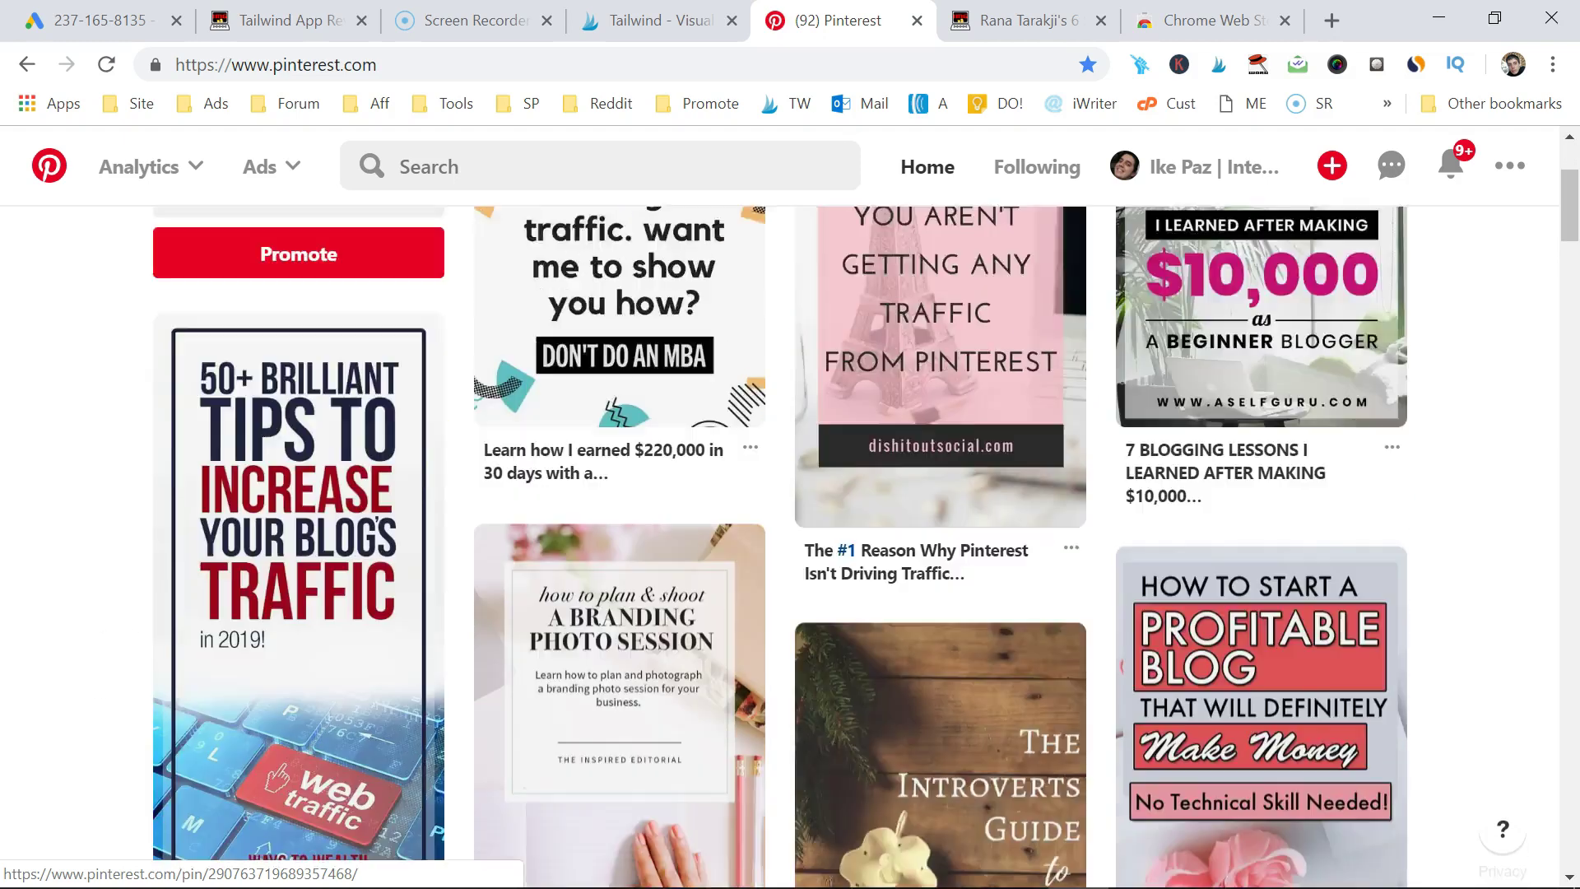
scroll(1443, 343, "up", 10)
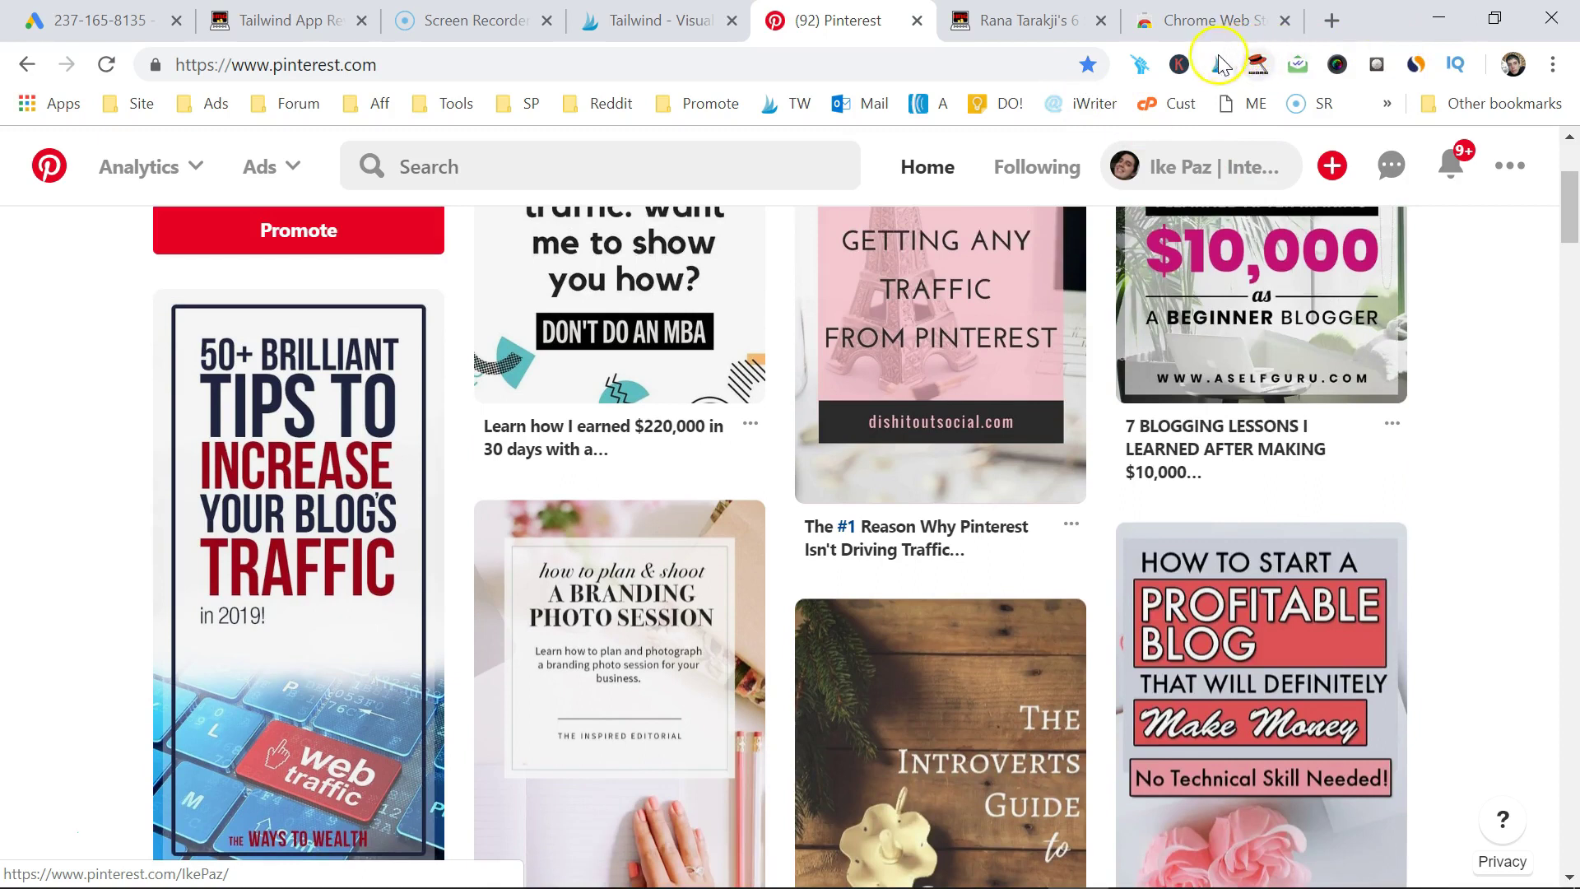
Bring up Tailwind's pin picker and select the '$220,000 in 30 days' pin
left_click(741, 268)
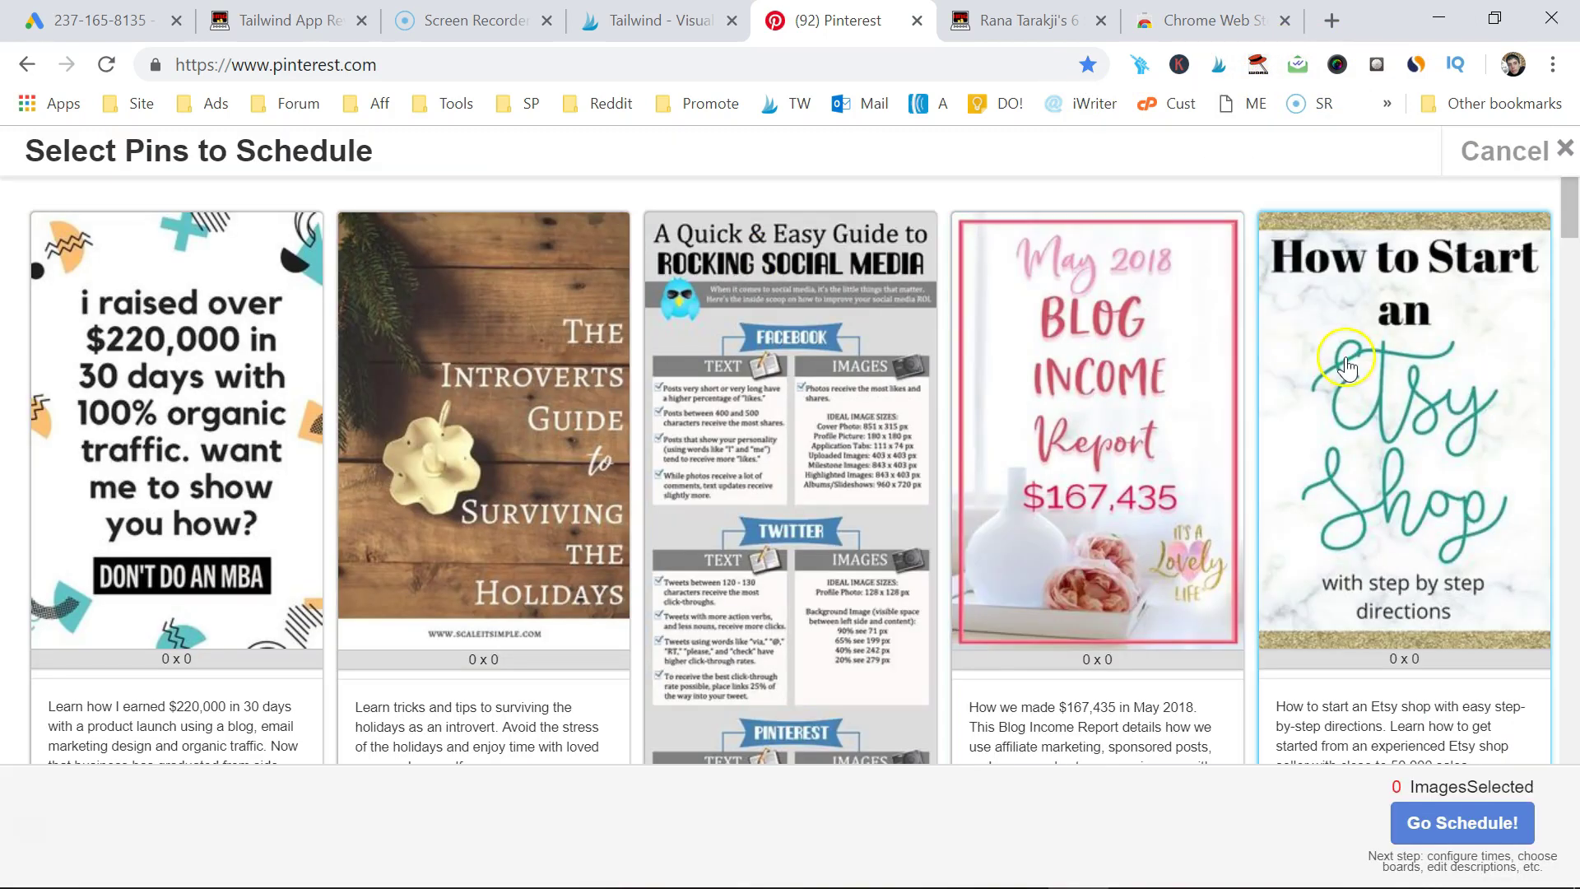
left_click(1571, 209)
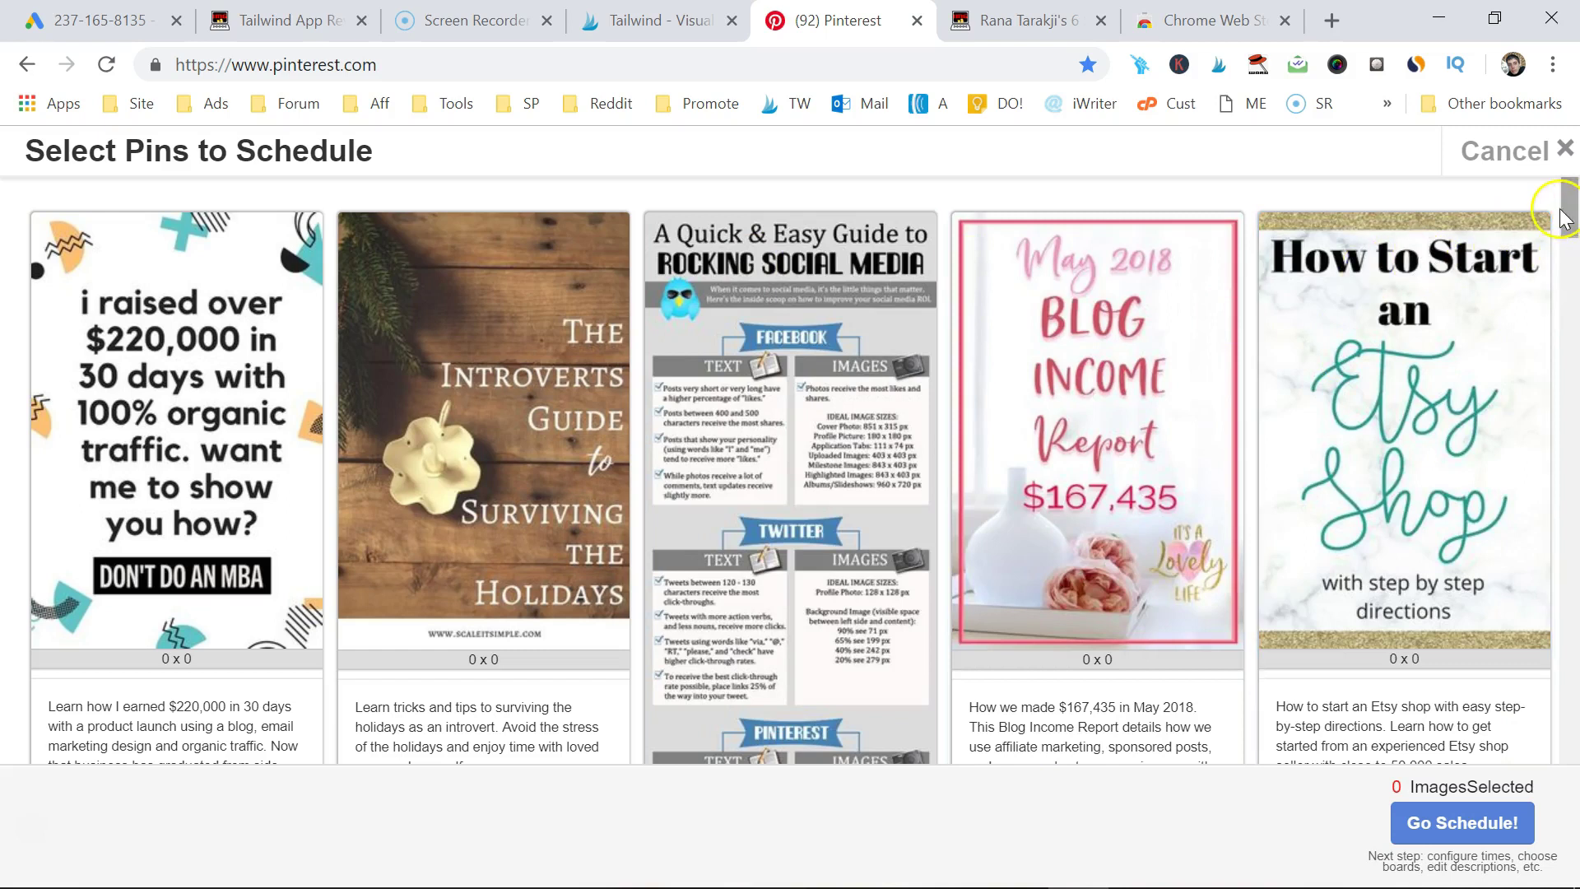
mouse_move(1570, 210)
left_mouse_down()
mouse_move(1573, 276)
mouse_move(1573, 202)
mouse_move(1574, 247)
mouse_move(1574, 231)
left_mouse_up()
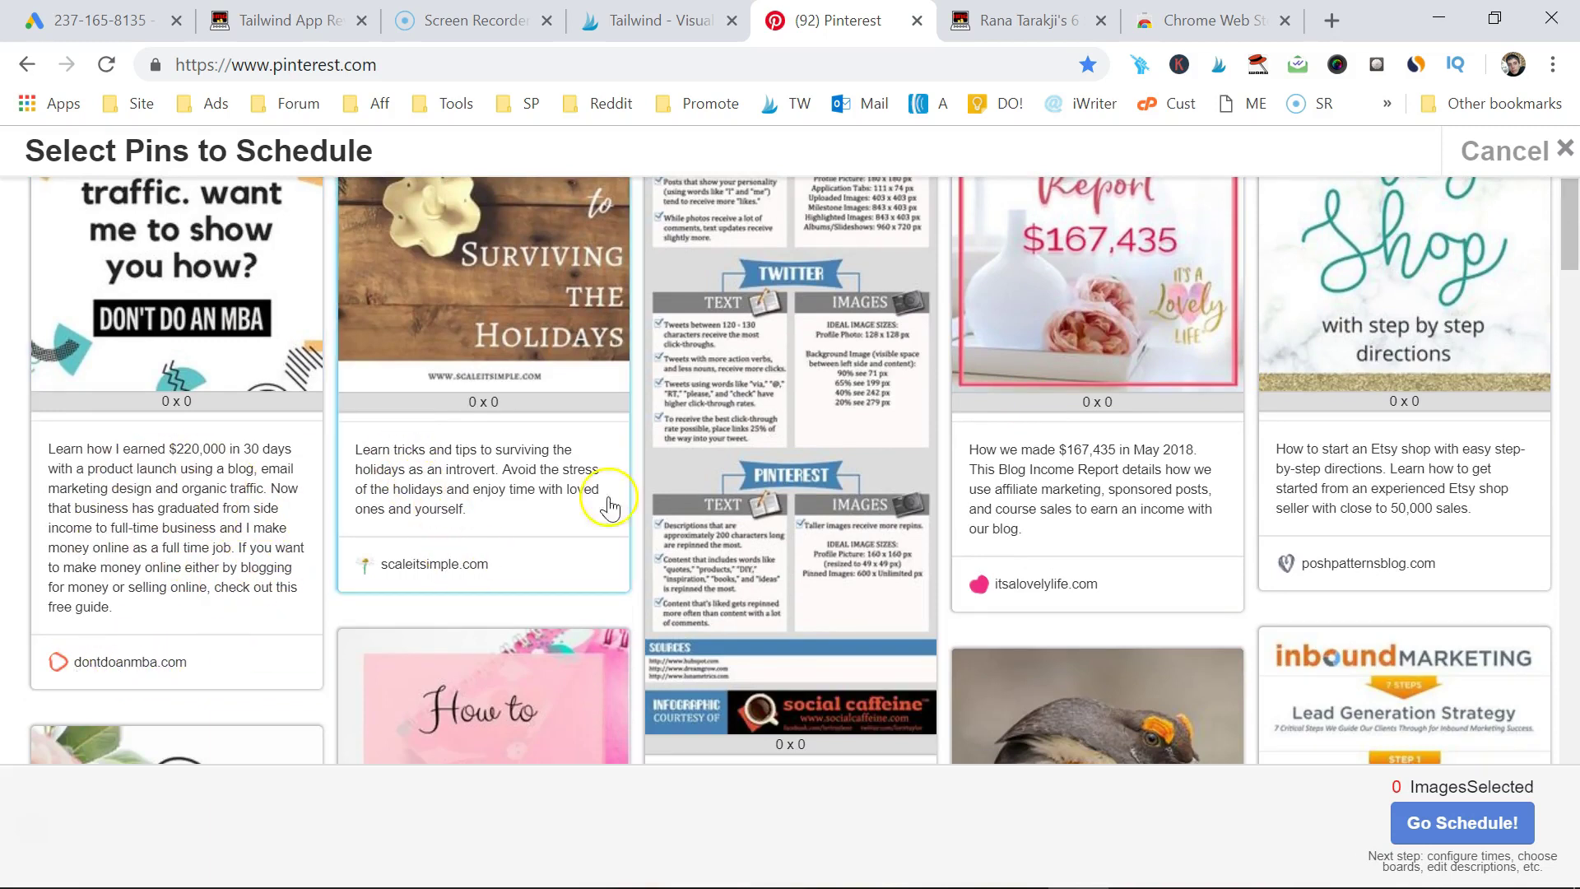
left_click(115, 377)
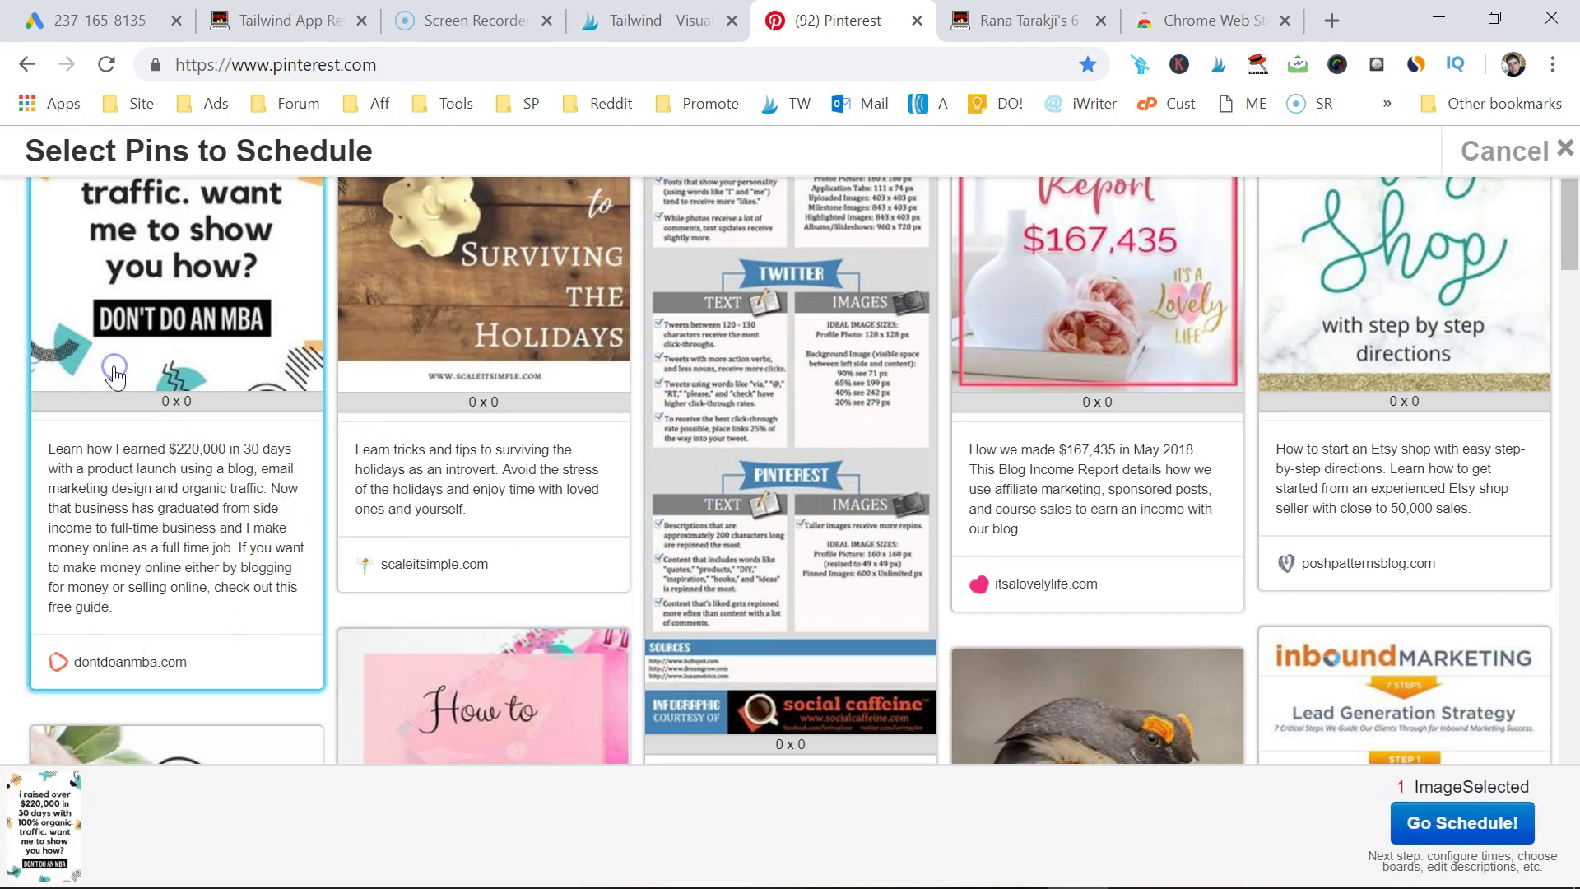
scroll(234, 350, "up", 3)
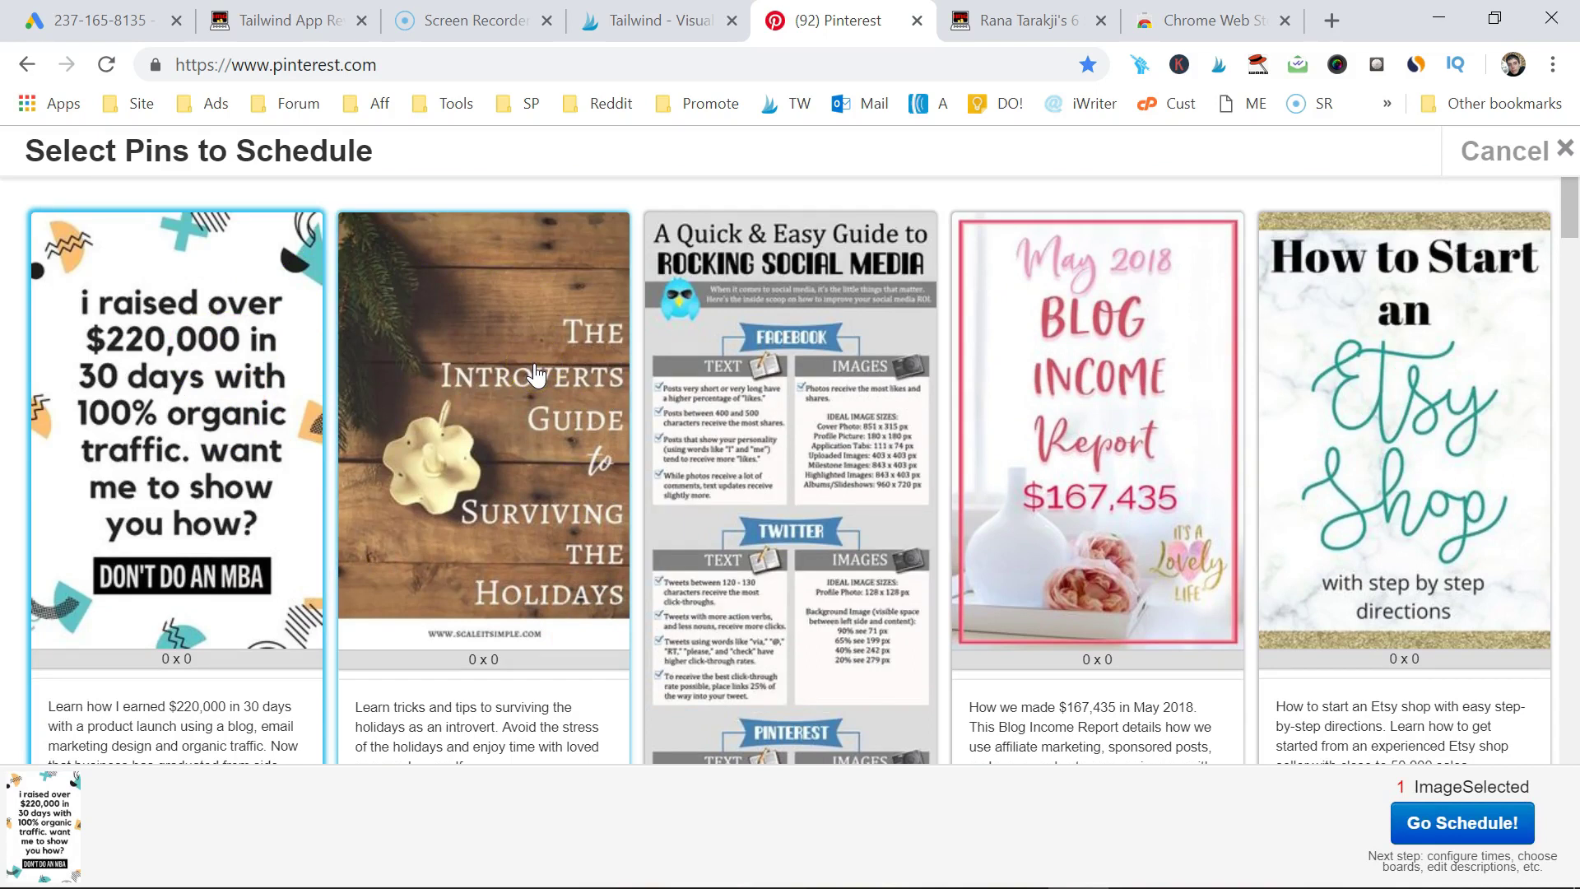
left_click(466, 444)
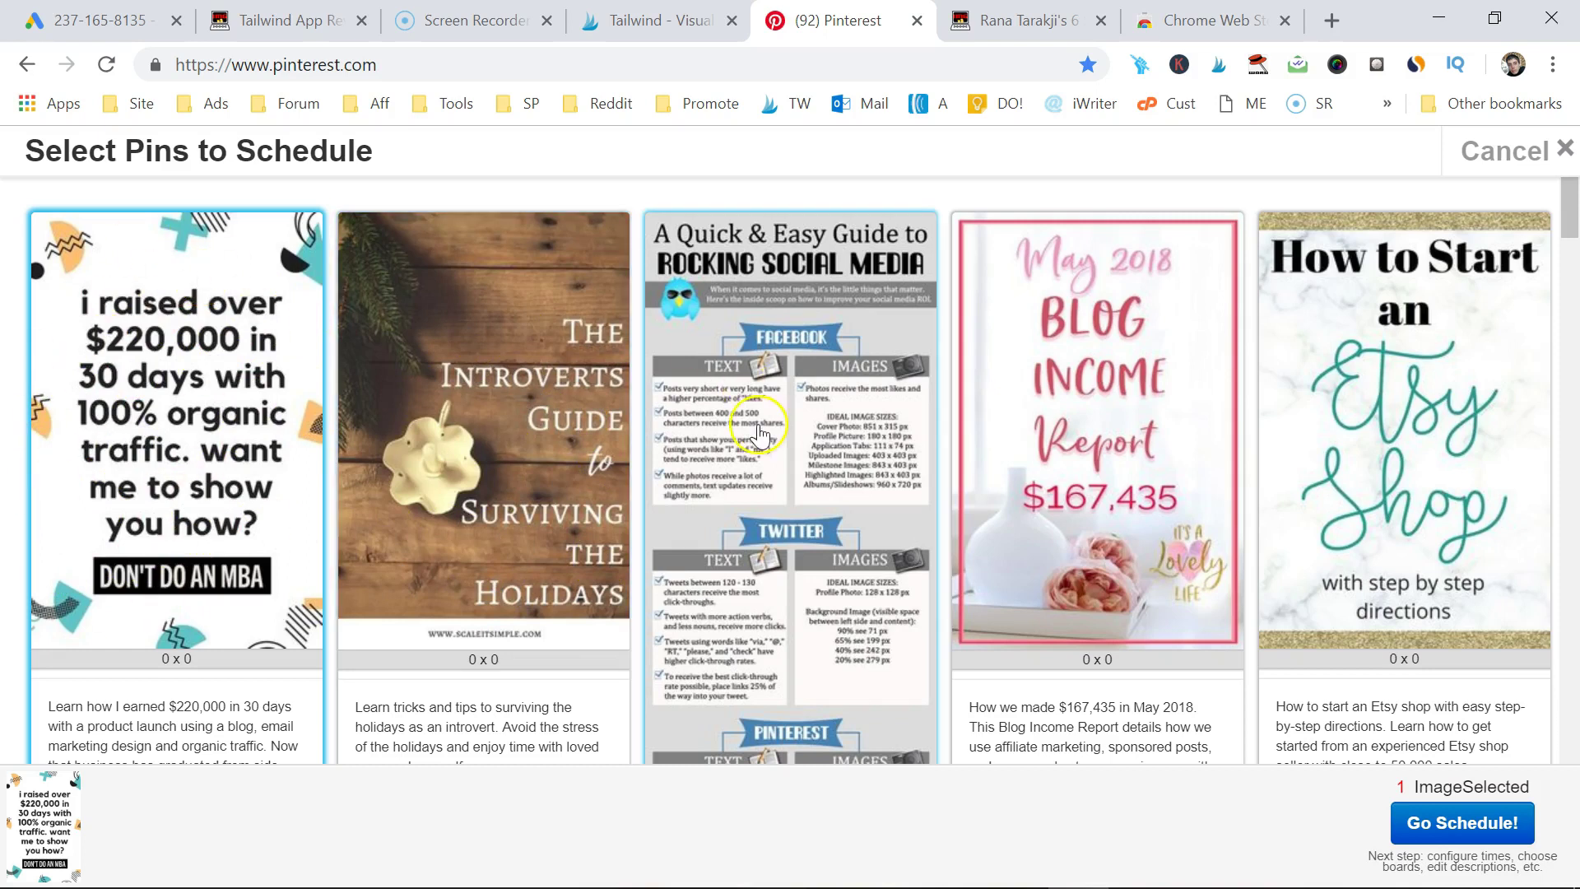
Select the May 2018 Blog Income Report and How to Start an Etsy Shop pins
left_click(793, 403)
scroll(803, 436, "down", 7)
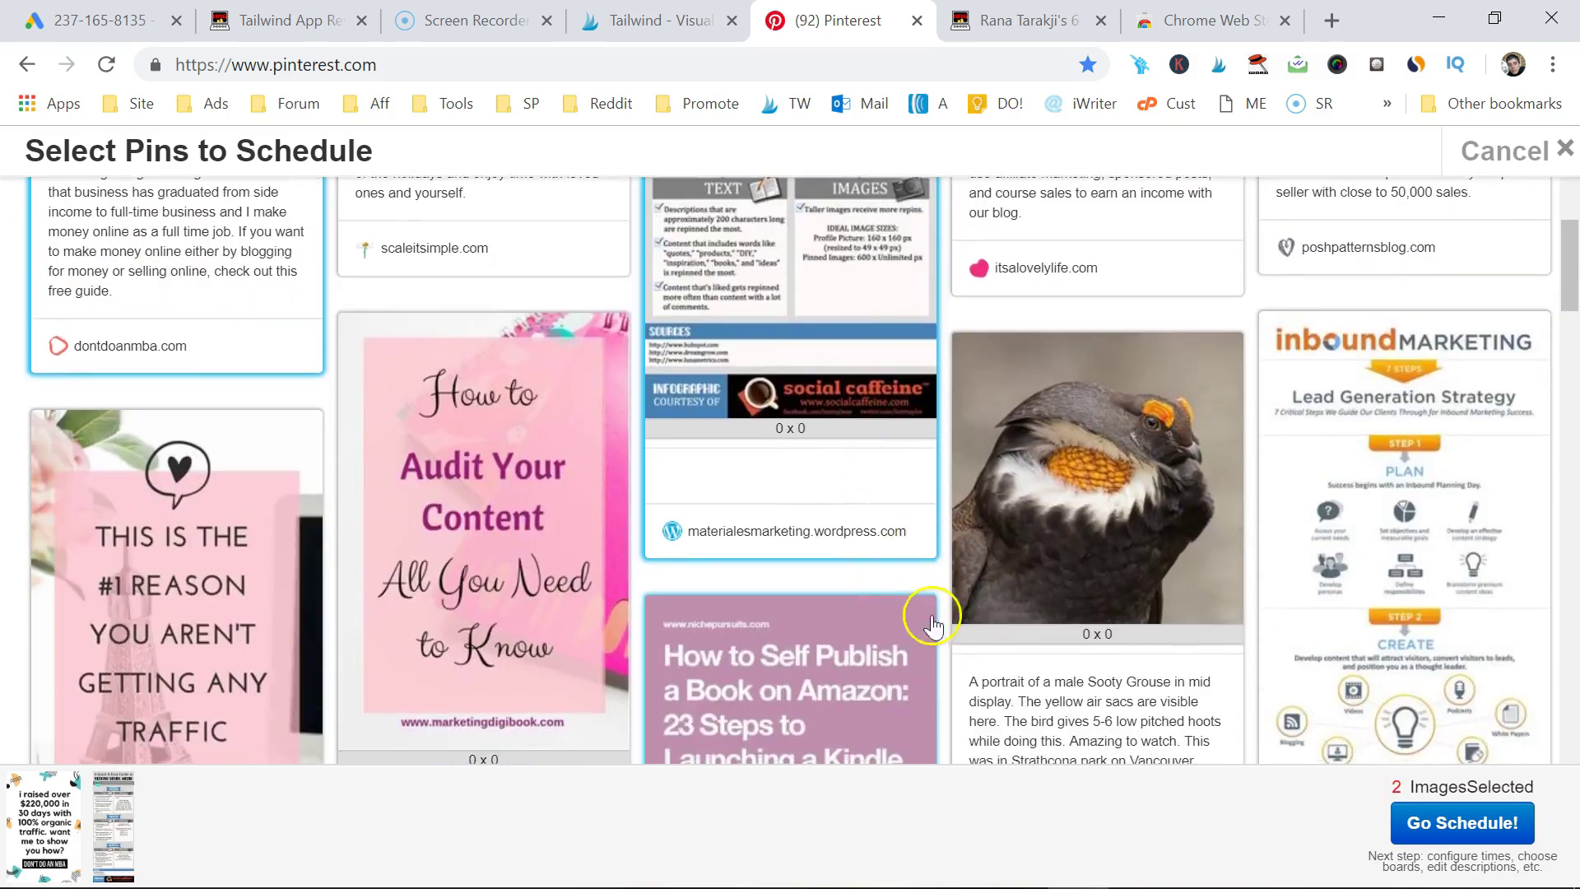
scroll(803, 428, "up", 7)
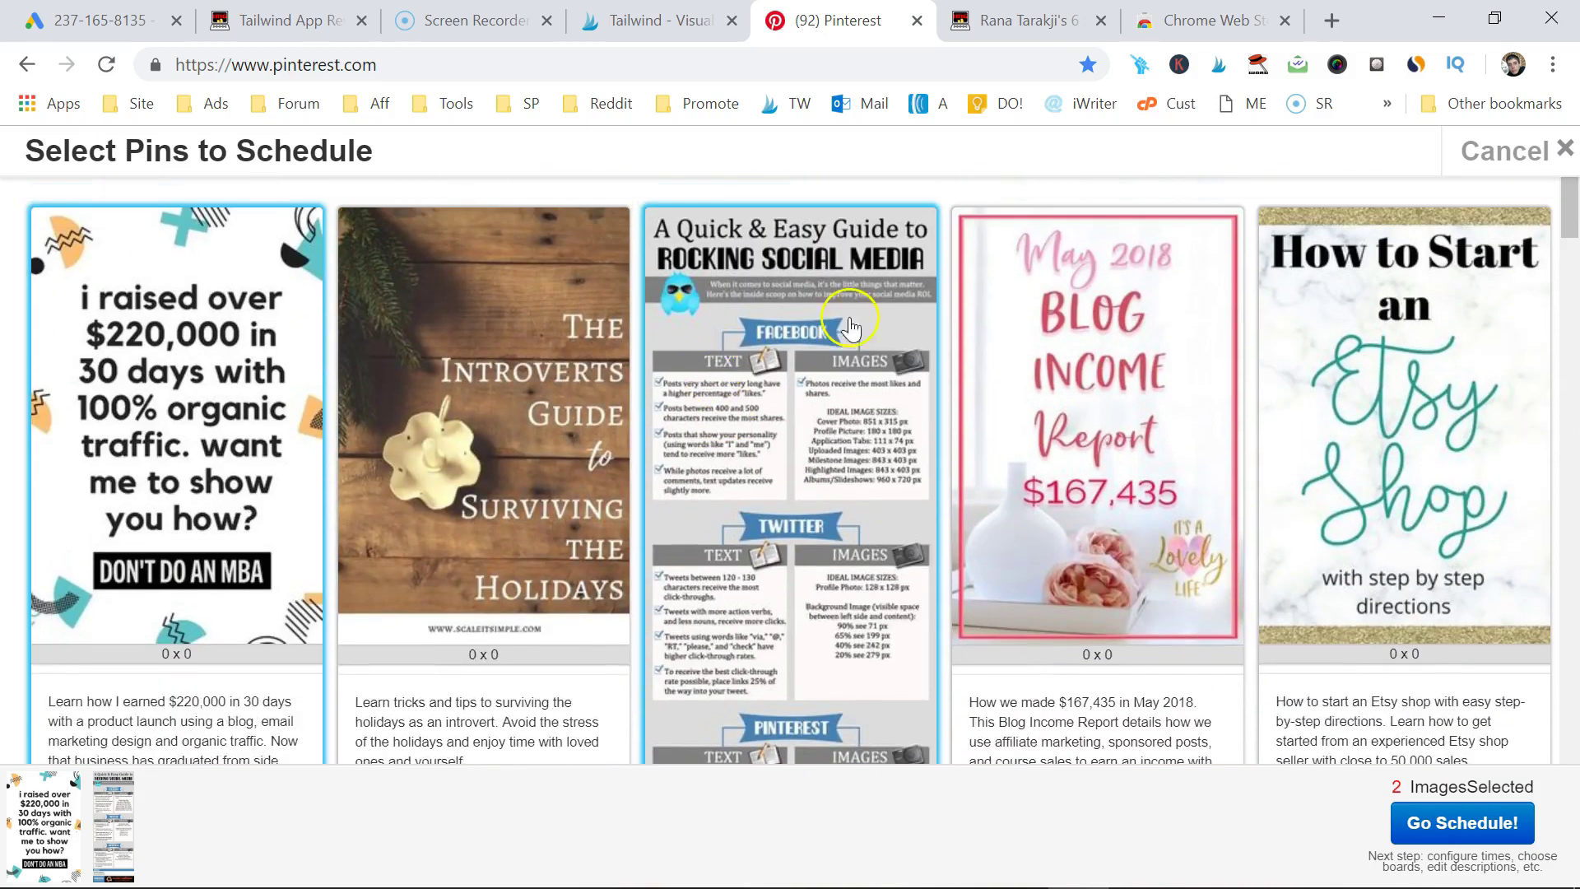
left_click(793, 403)
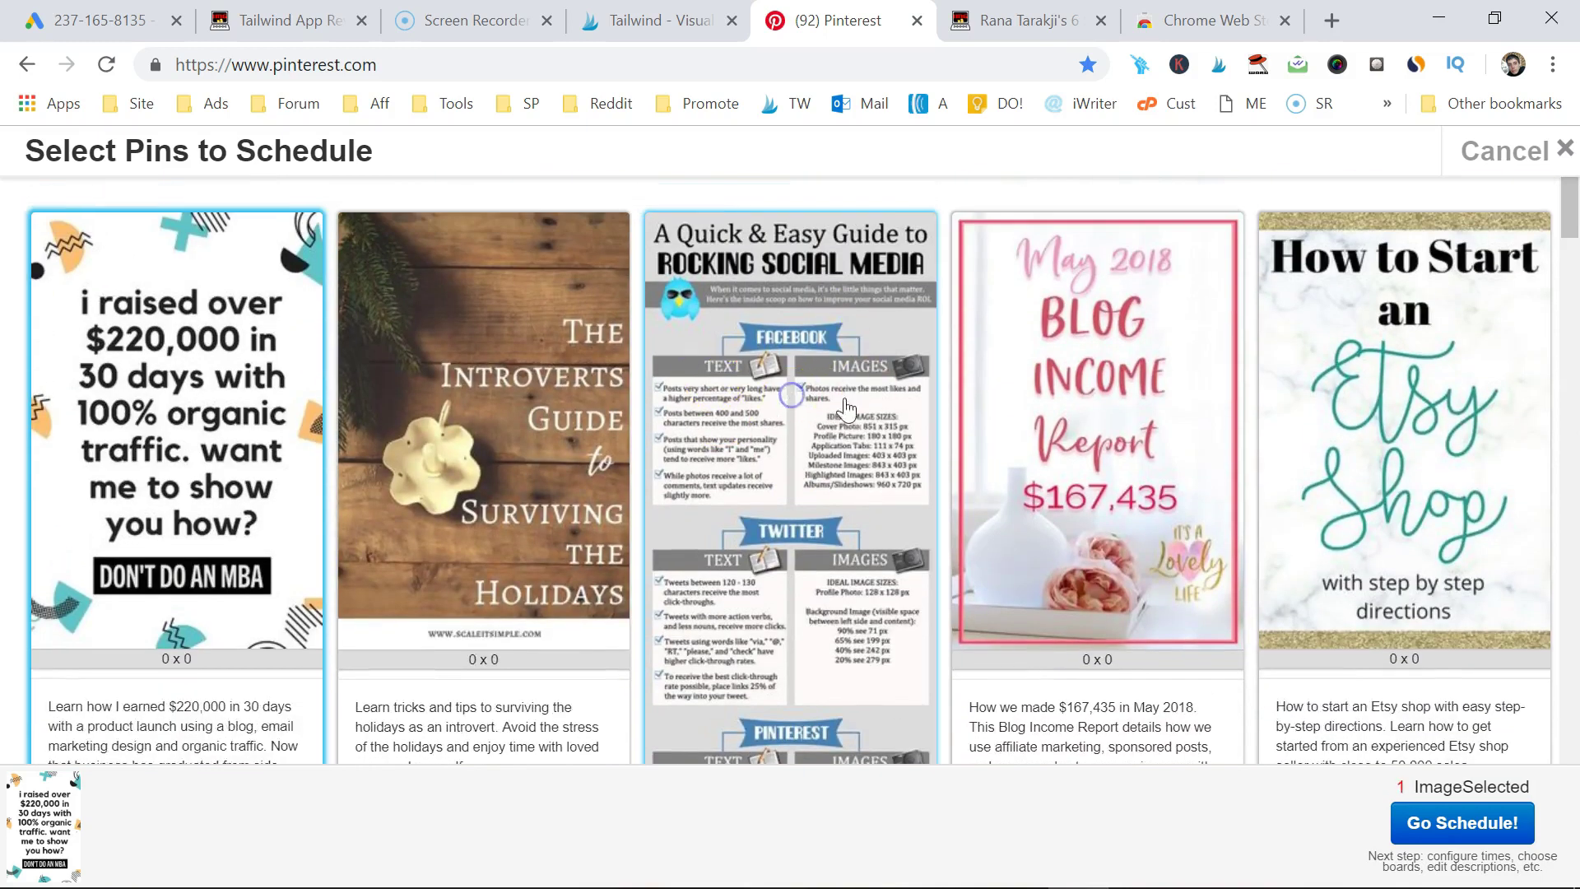
left_click(1101, 399)
scroll(999, 483, "down", 5)
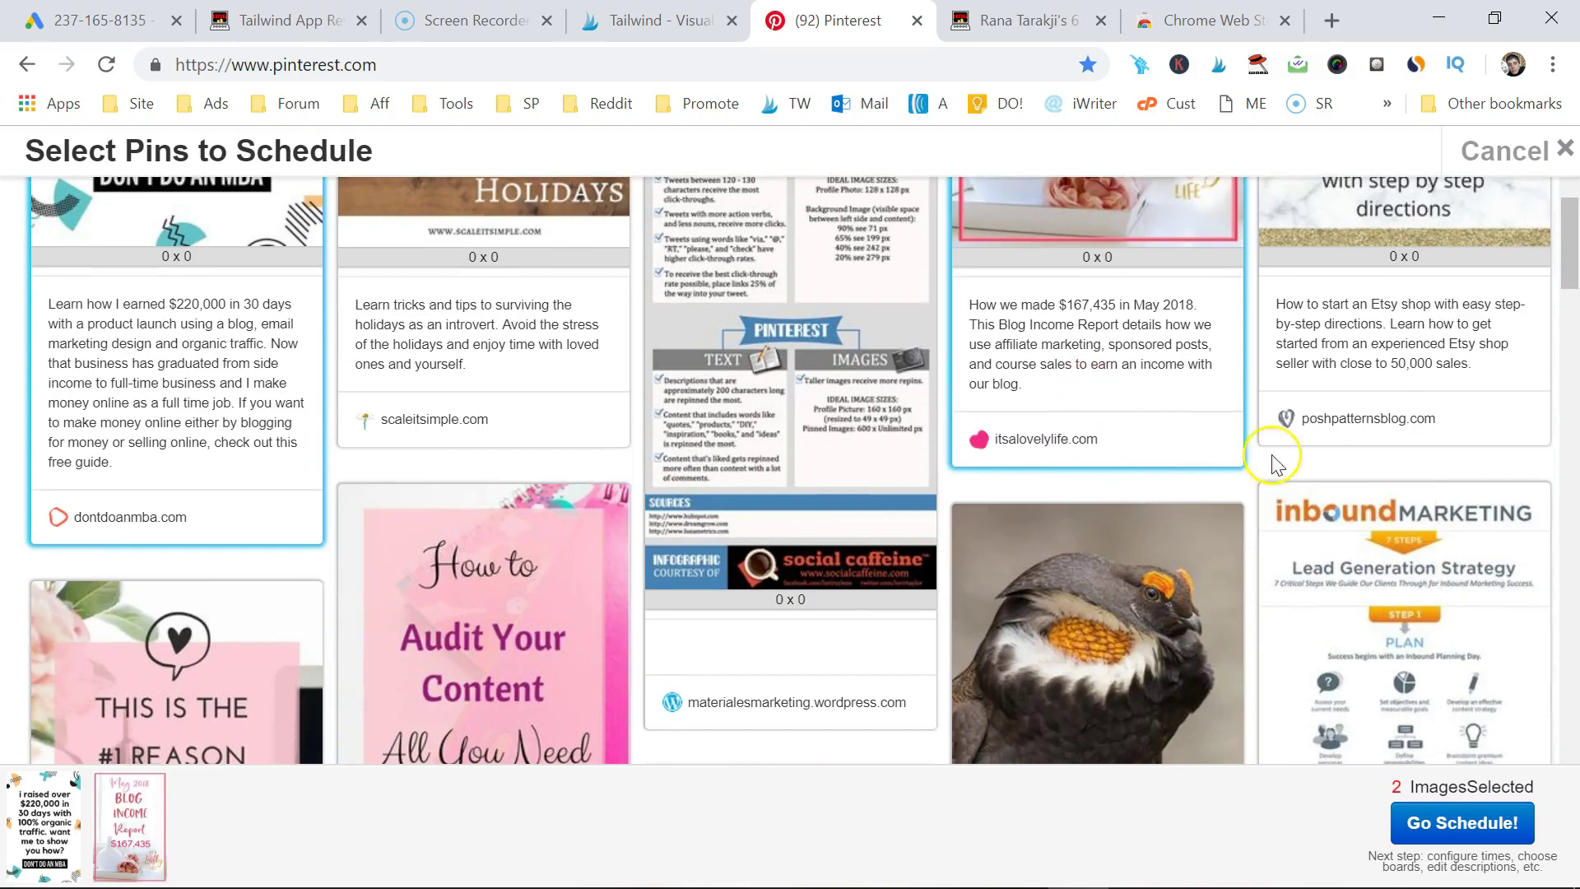
scroll(1272, 461, "up", 5)
left_click(1499, 441)
Select the Audit Your Content, How Do Bloggers Make Money and 7 Blogging Lessons pins
scroll(1494, 437, "down", 5)
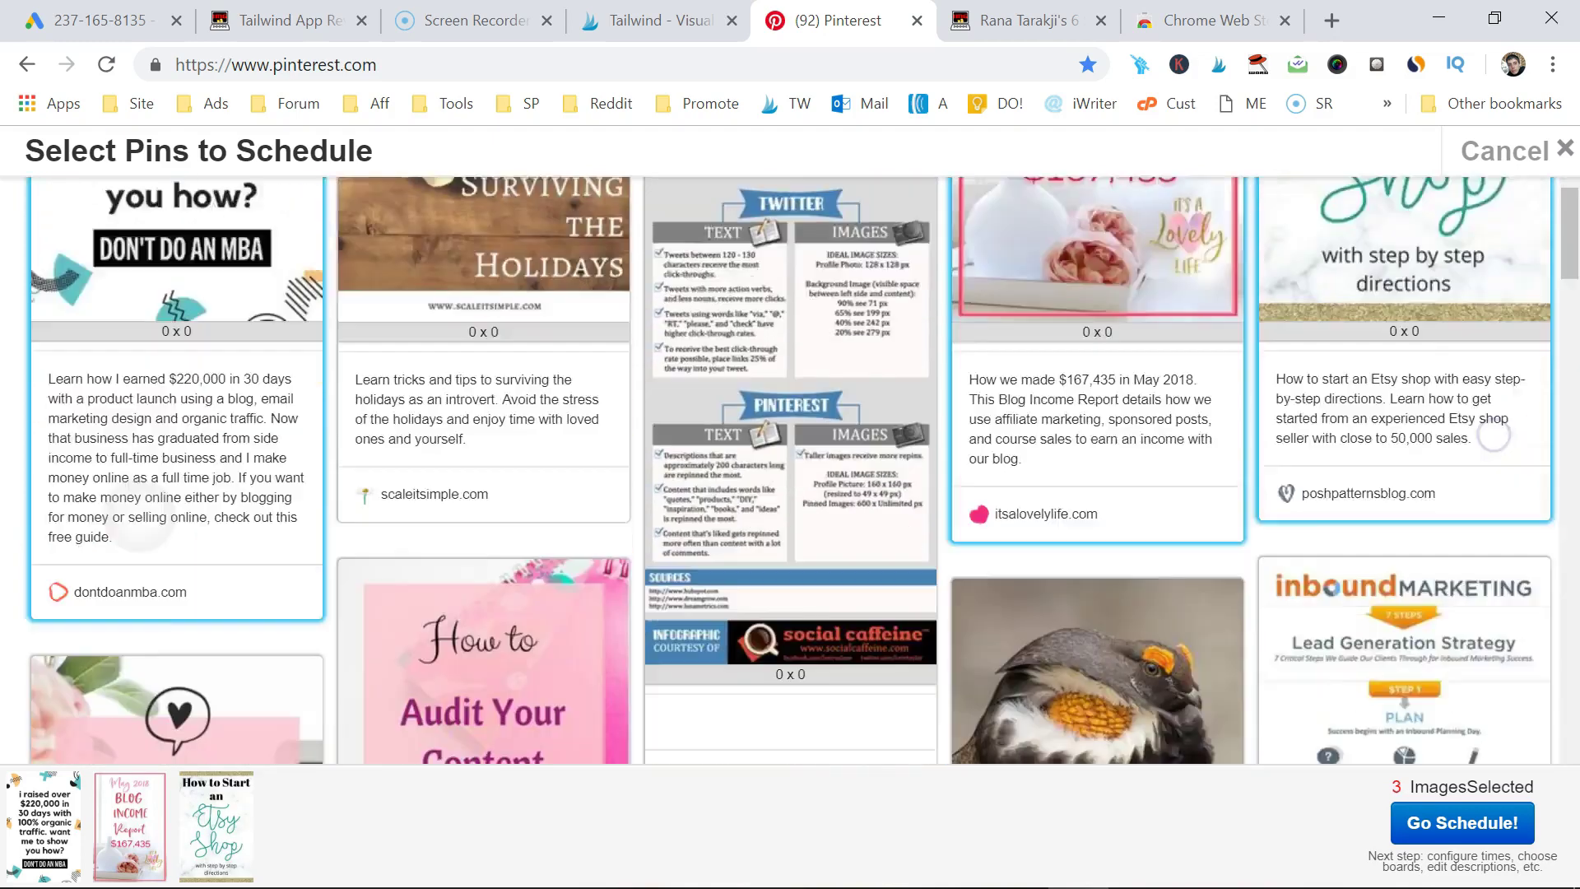
scroll(1493, 441, "down", 4)
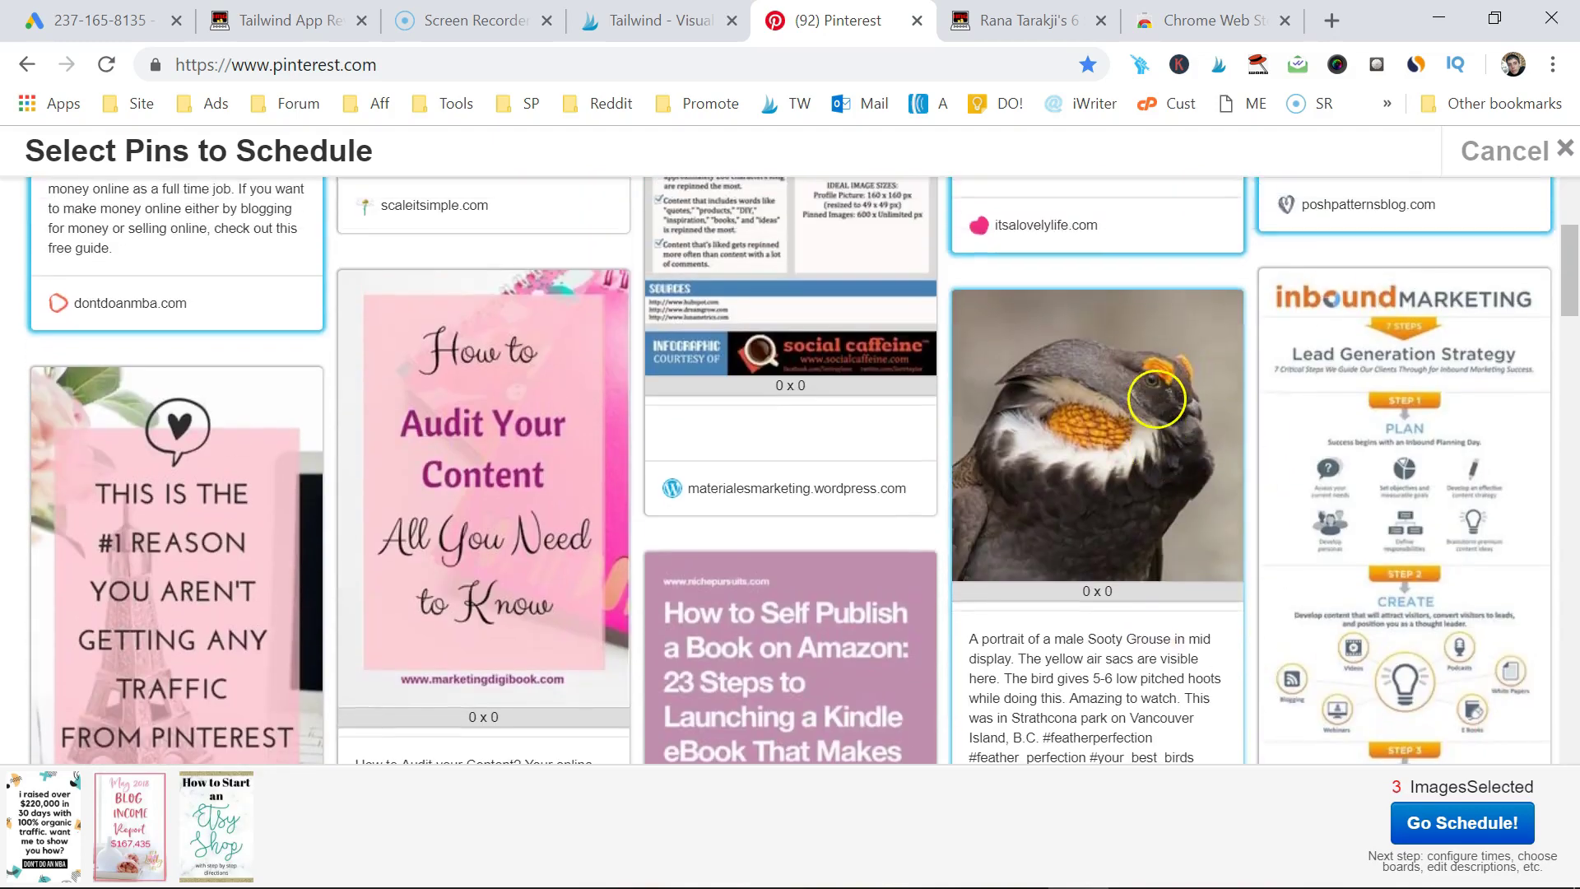
scroll(1000, 370, "down", 3)
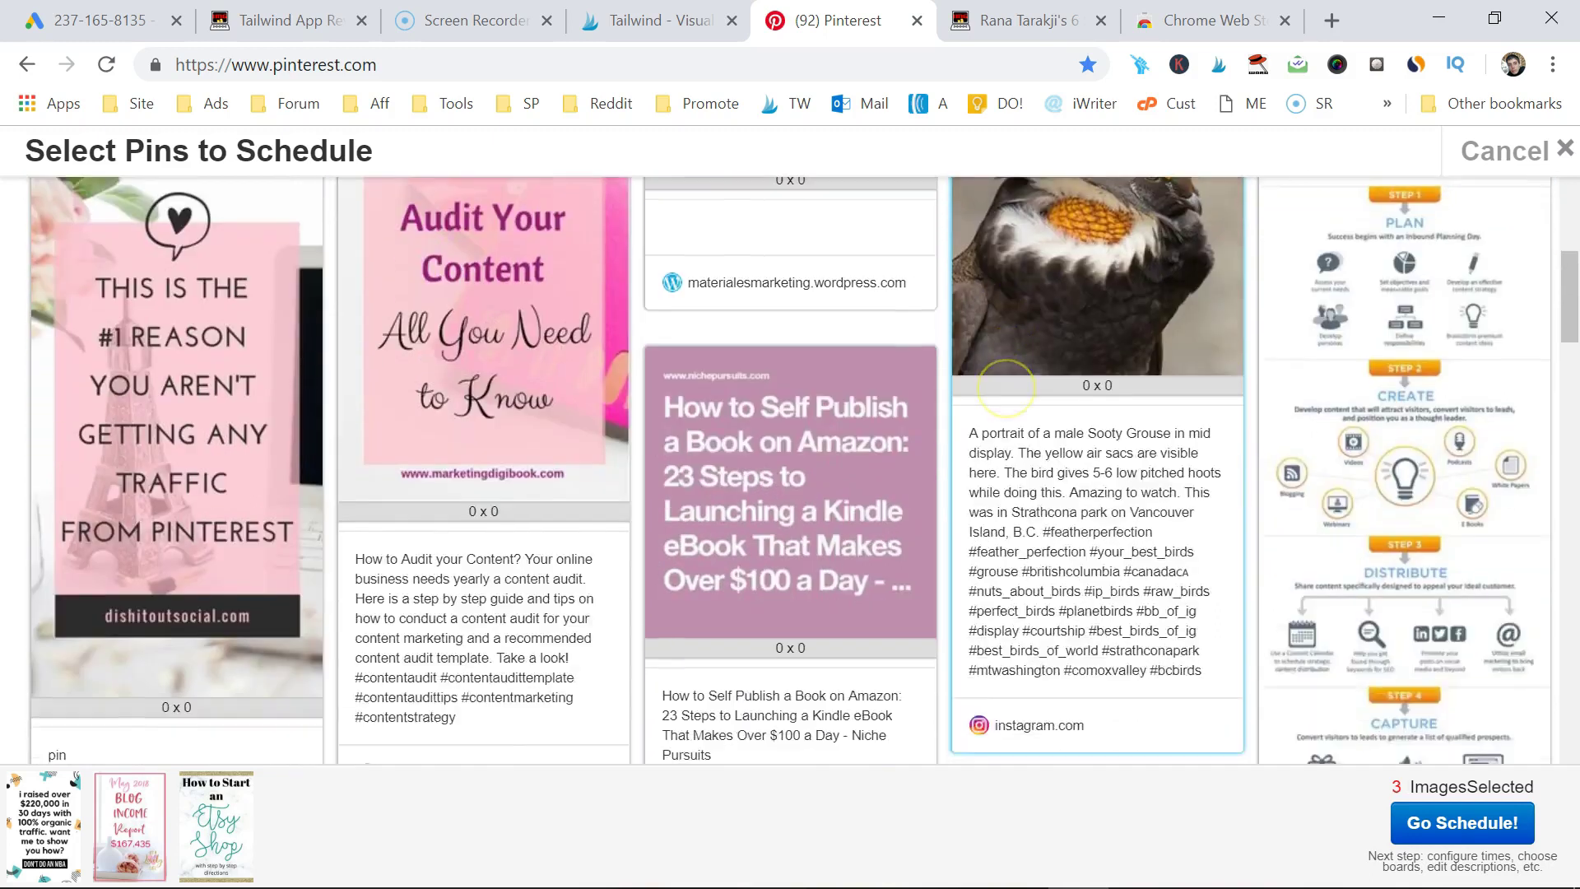
scroll(1005, 387, "up", 4)
scroll(541, 475, "down", 3)
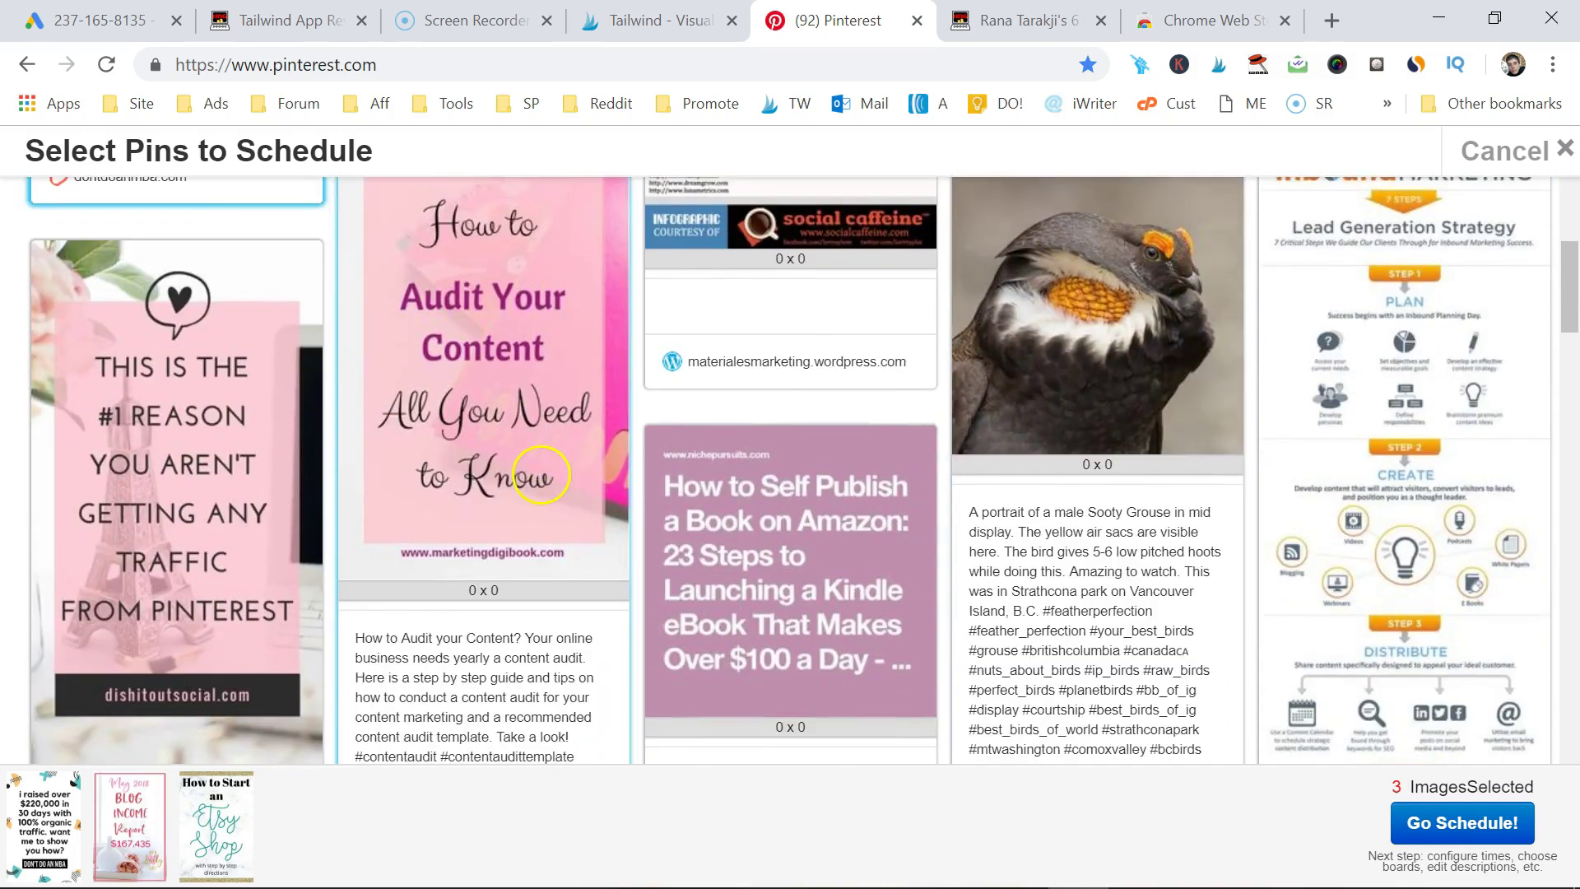
scroll(515, 383, "down", 3)
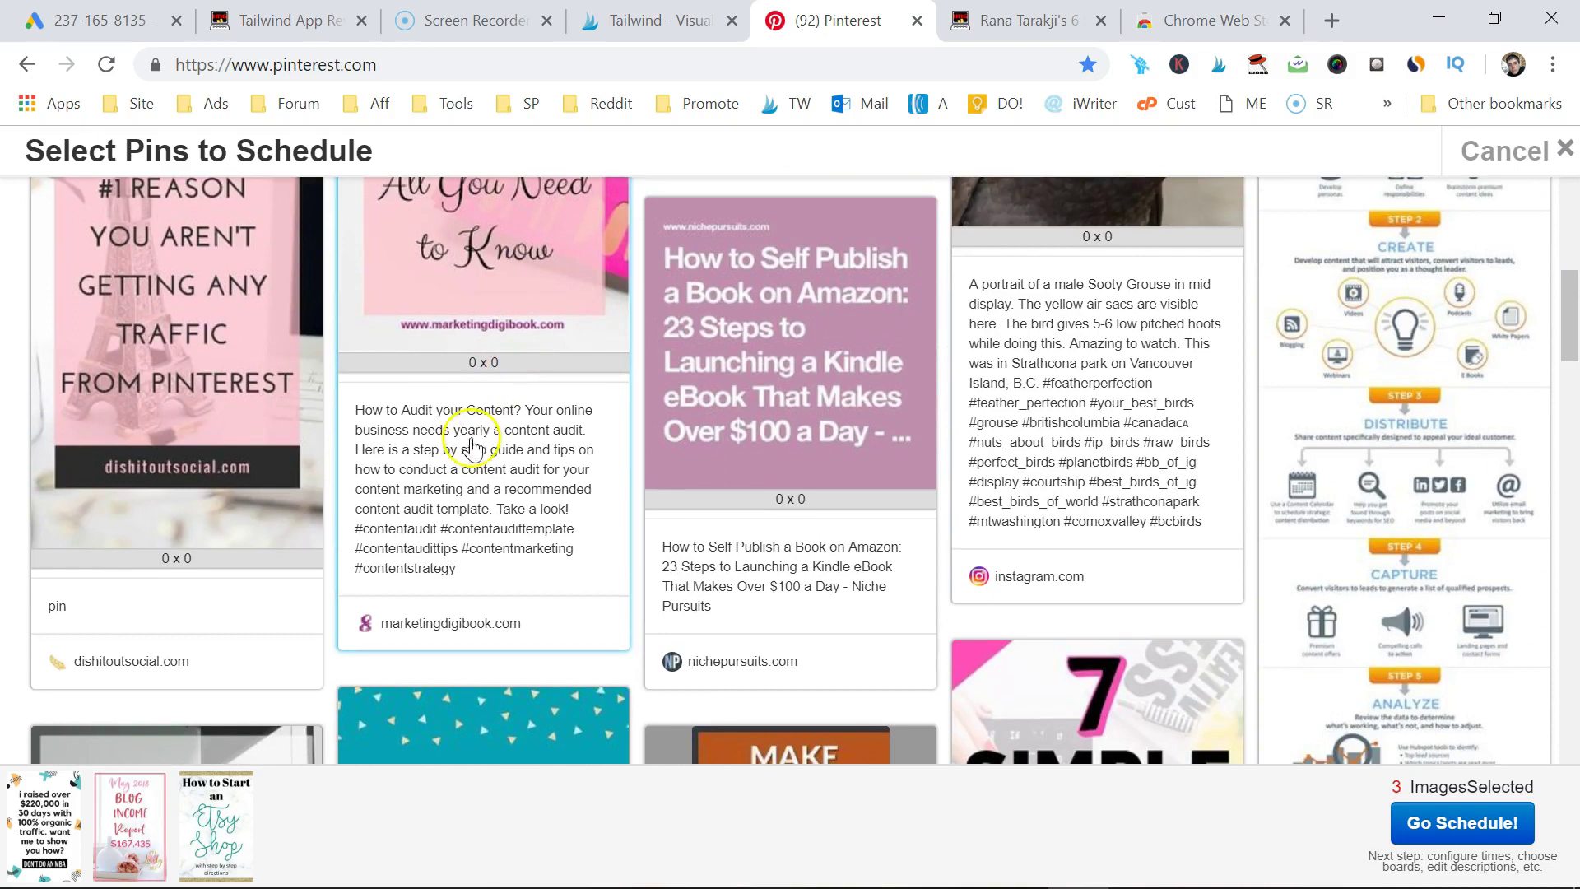
left_click(486, 454)
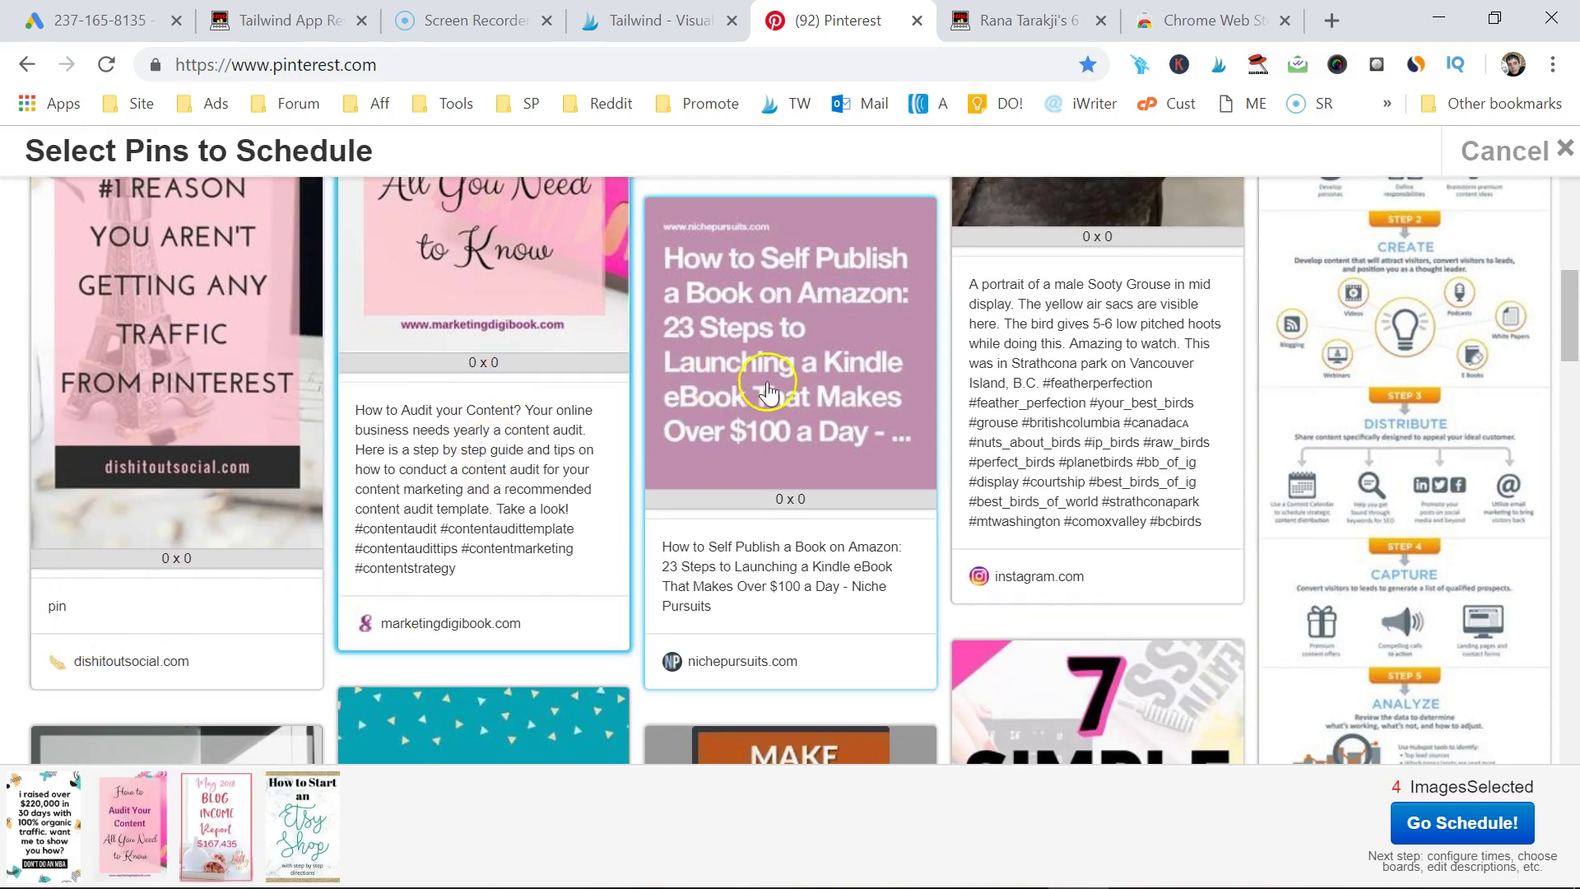
scroll(788, 387, "down", 7)
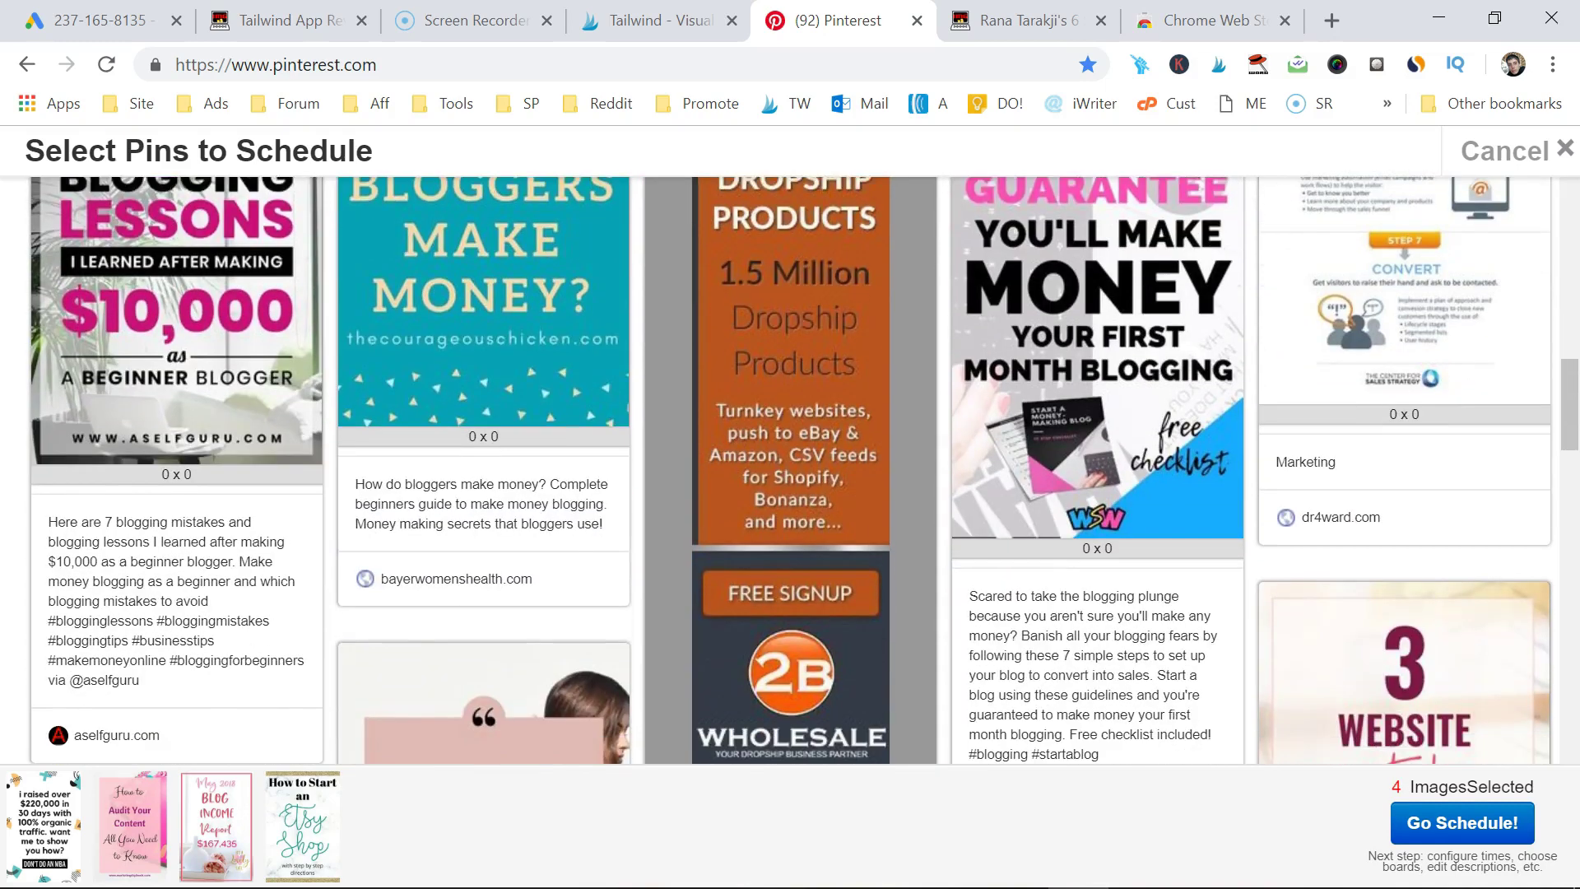
left_click(502, 329)
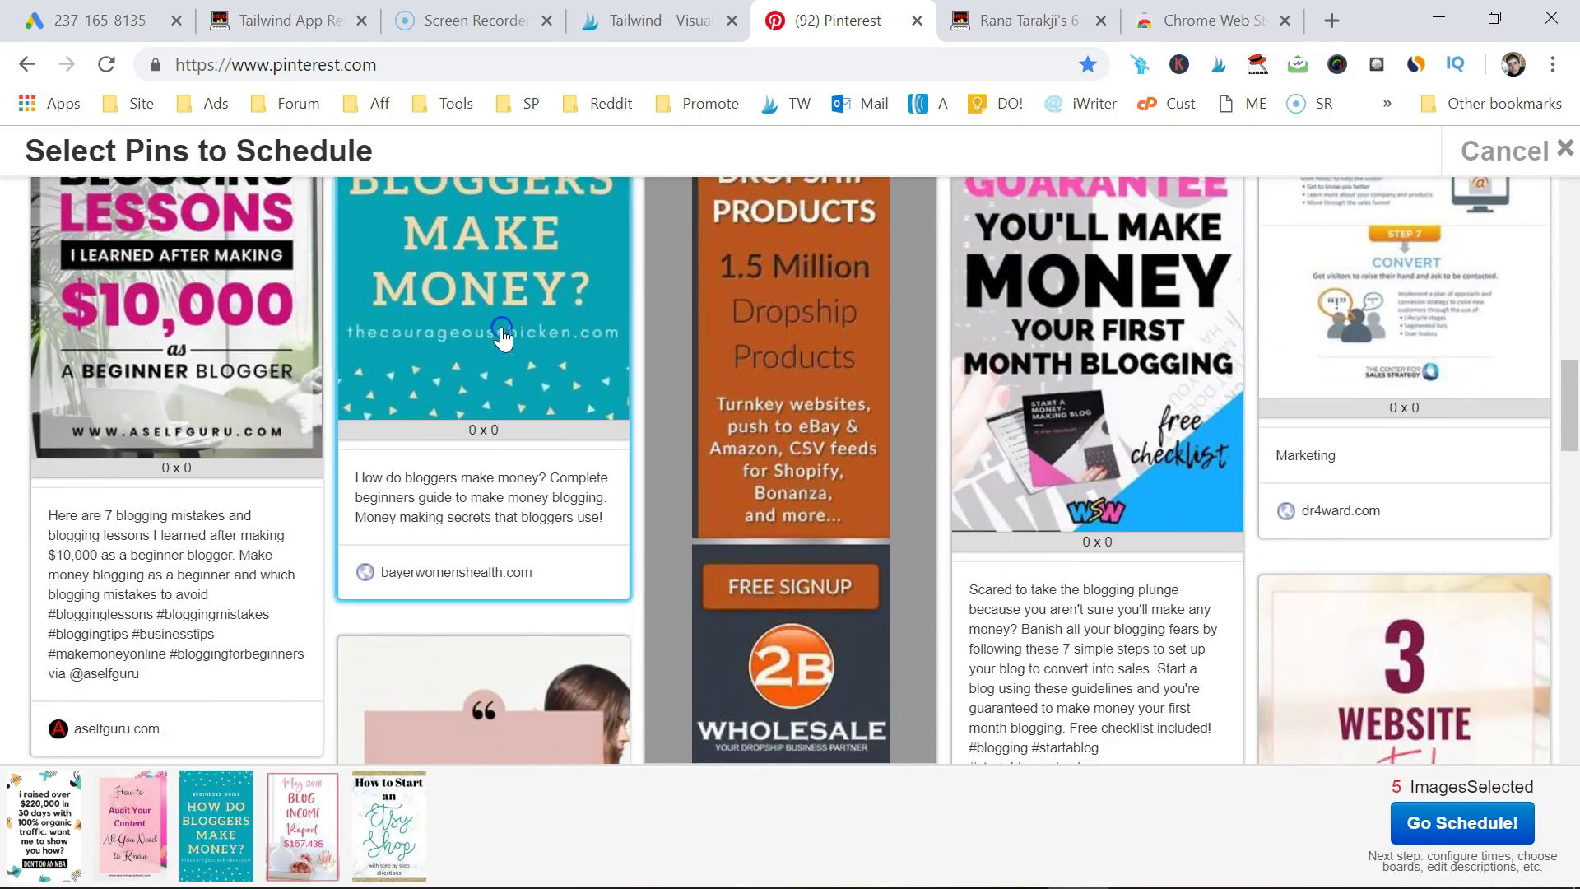
left_click(196, 321)
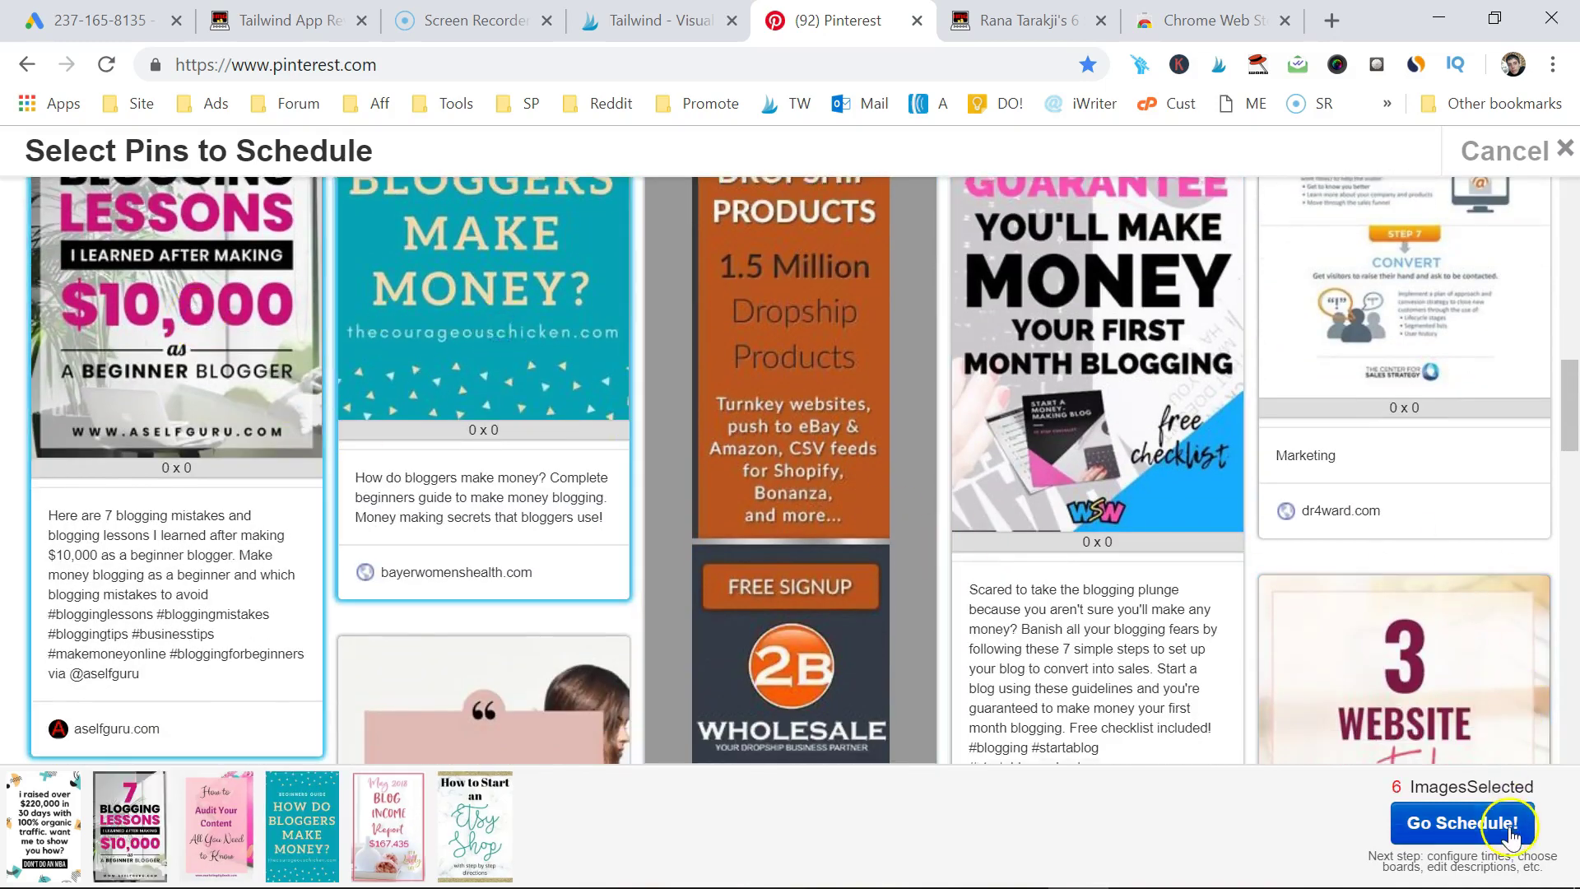
Add the Affiliate Marketing Tips + Guides board to all six selected pins
left_click(1464, 823)
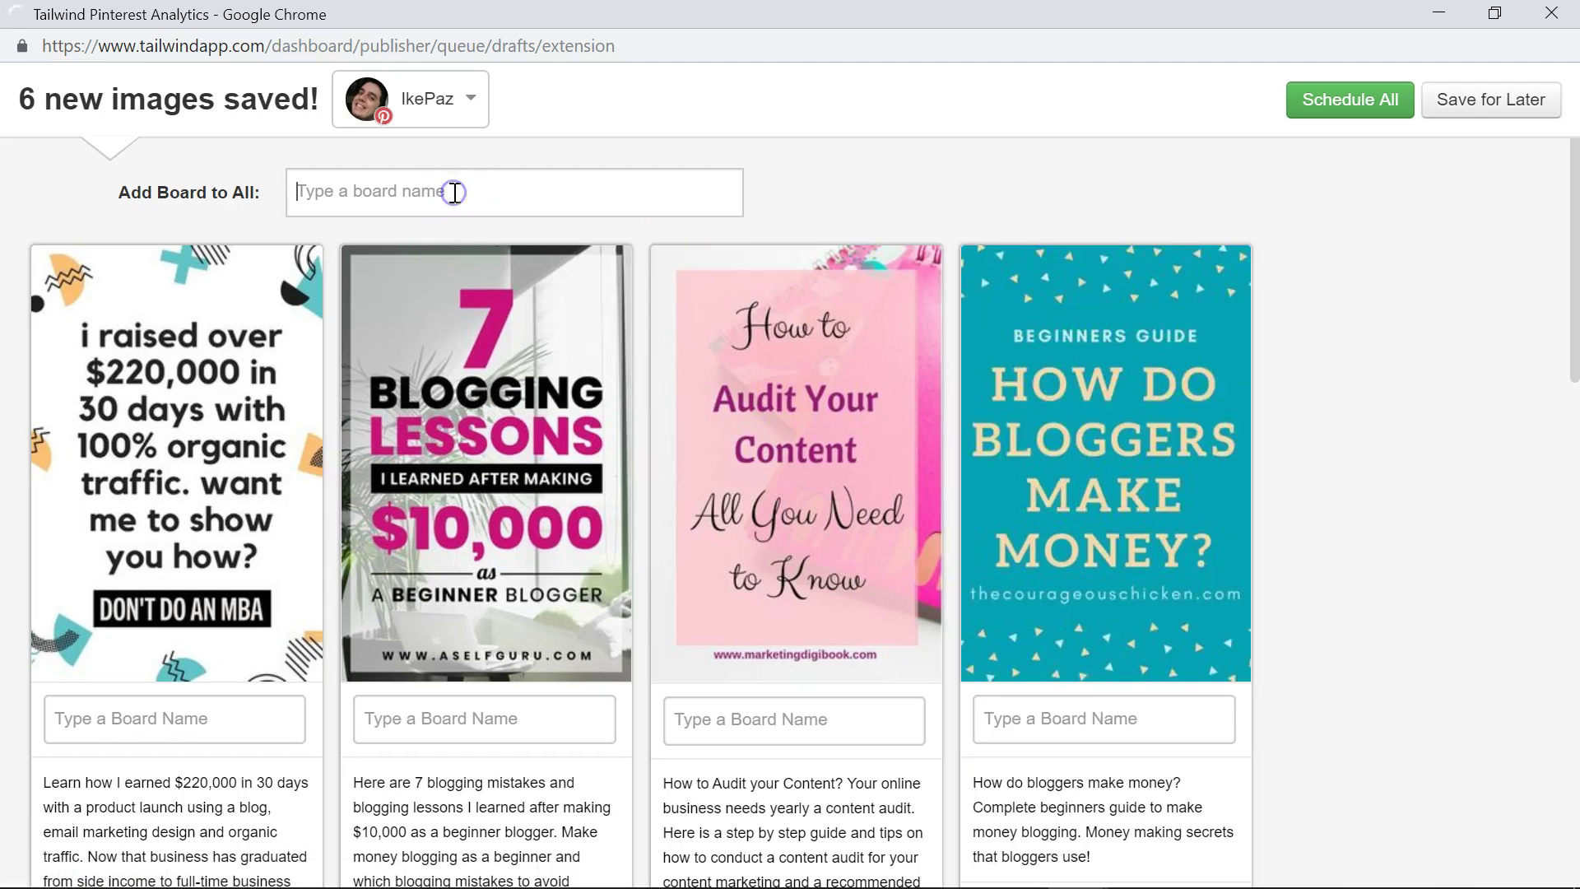
left_click(455, 192)
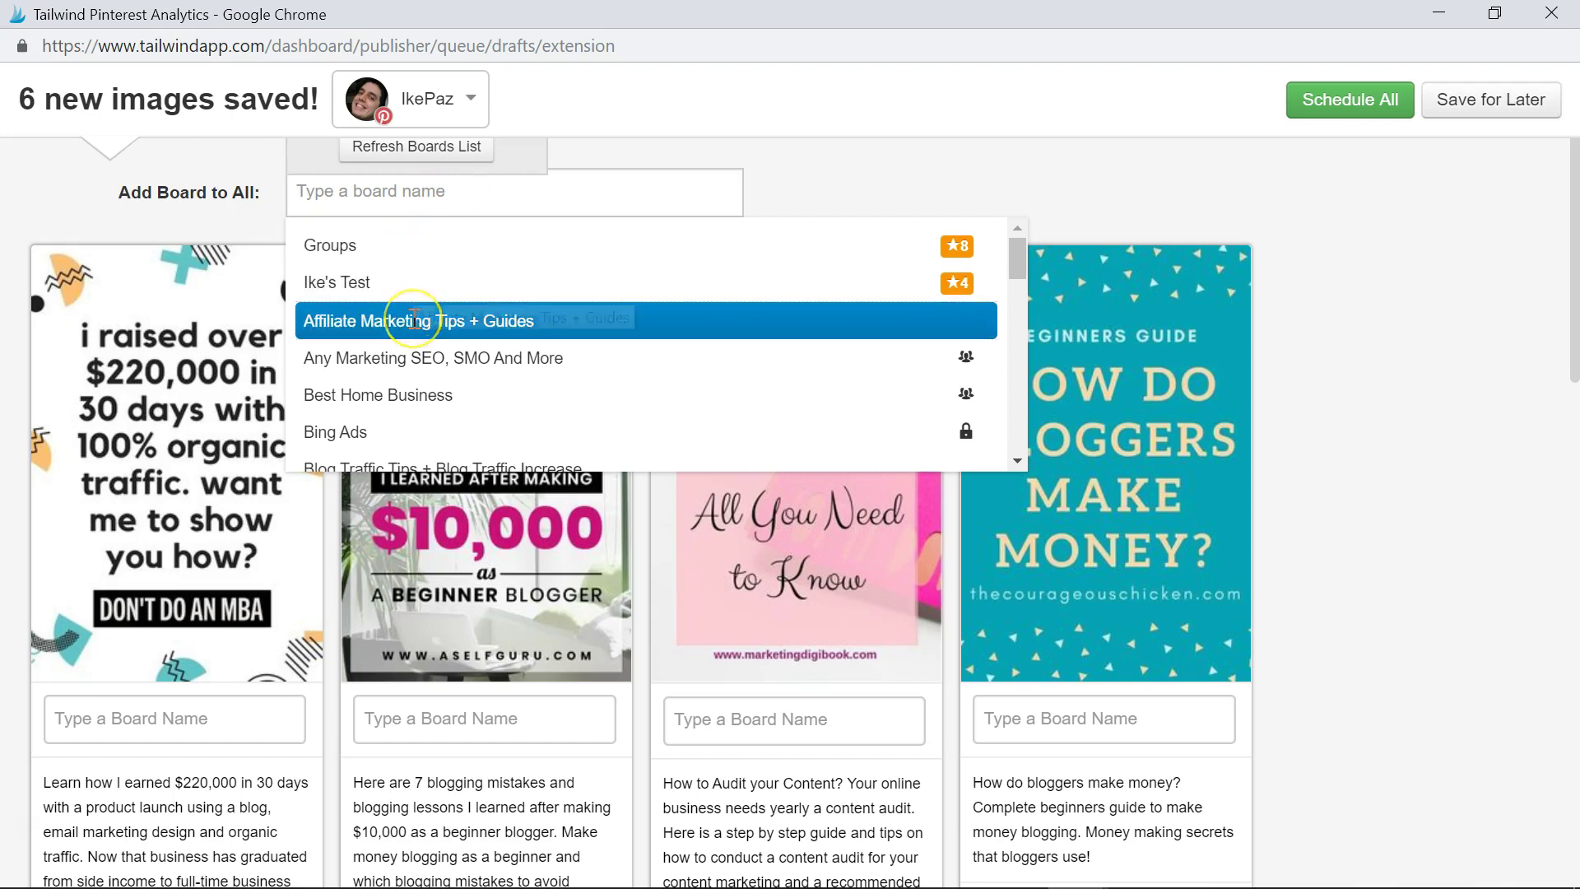
left_click(361, 322)
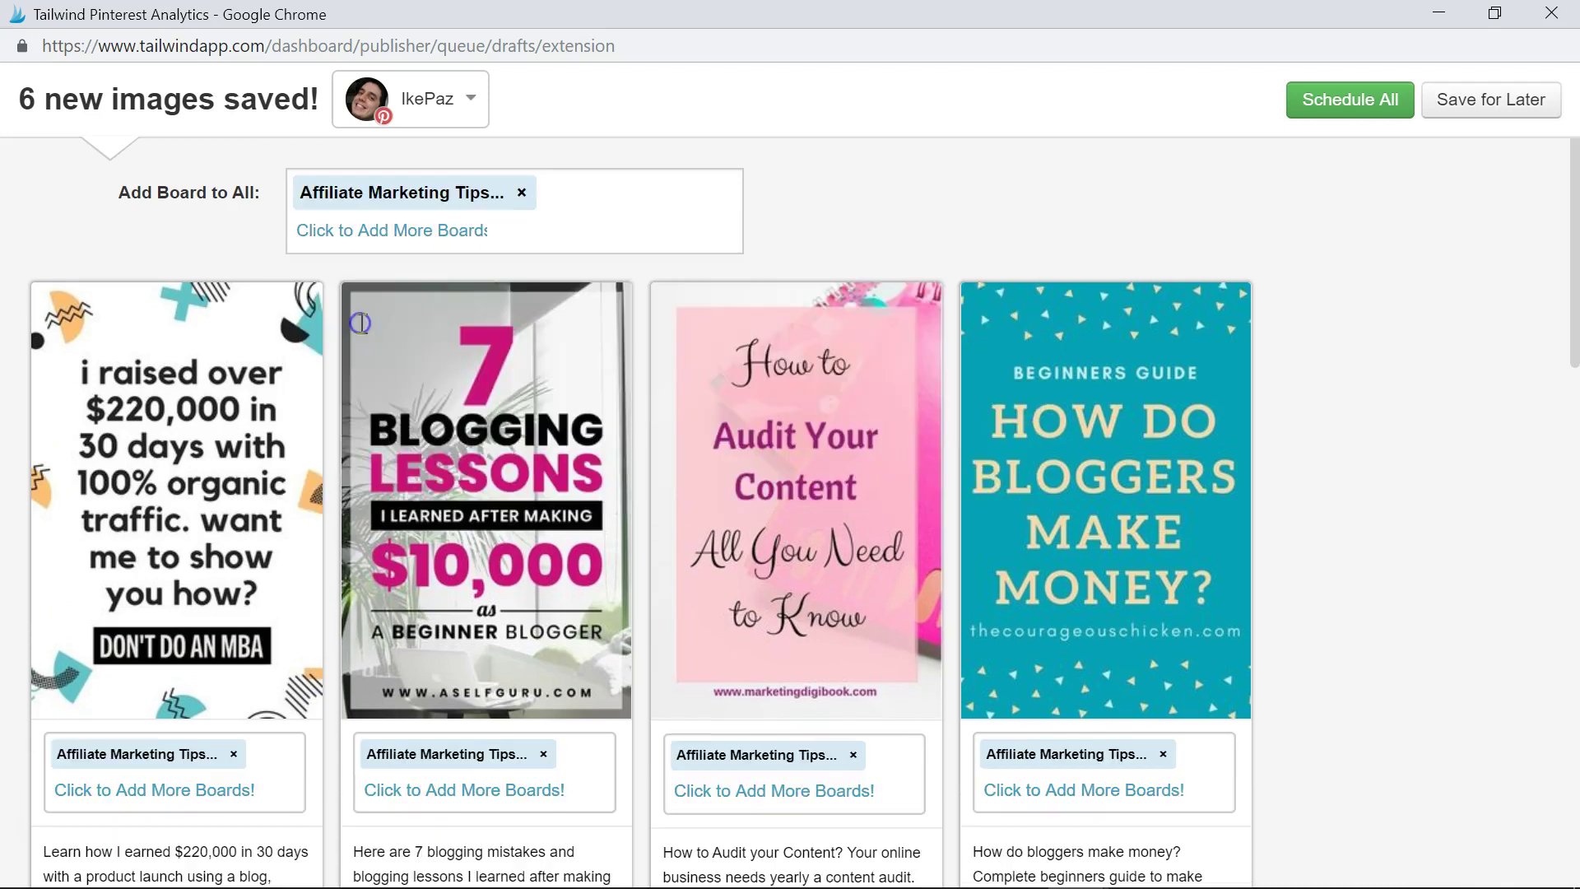
Add the Best Home Business board to every pin and schedule them all
left_click(442, 230)
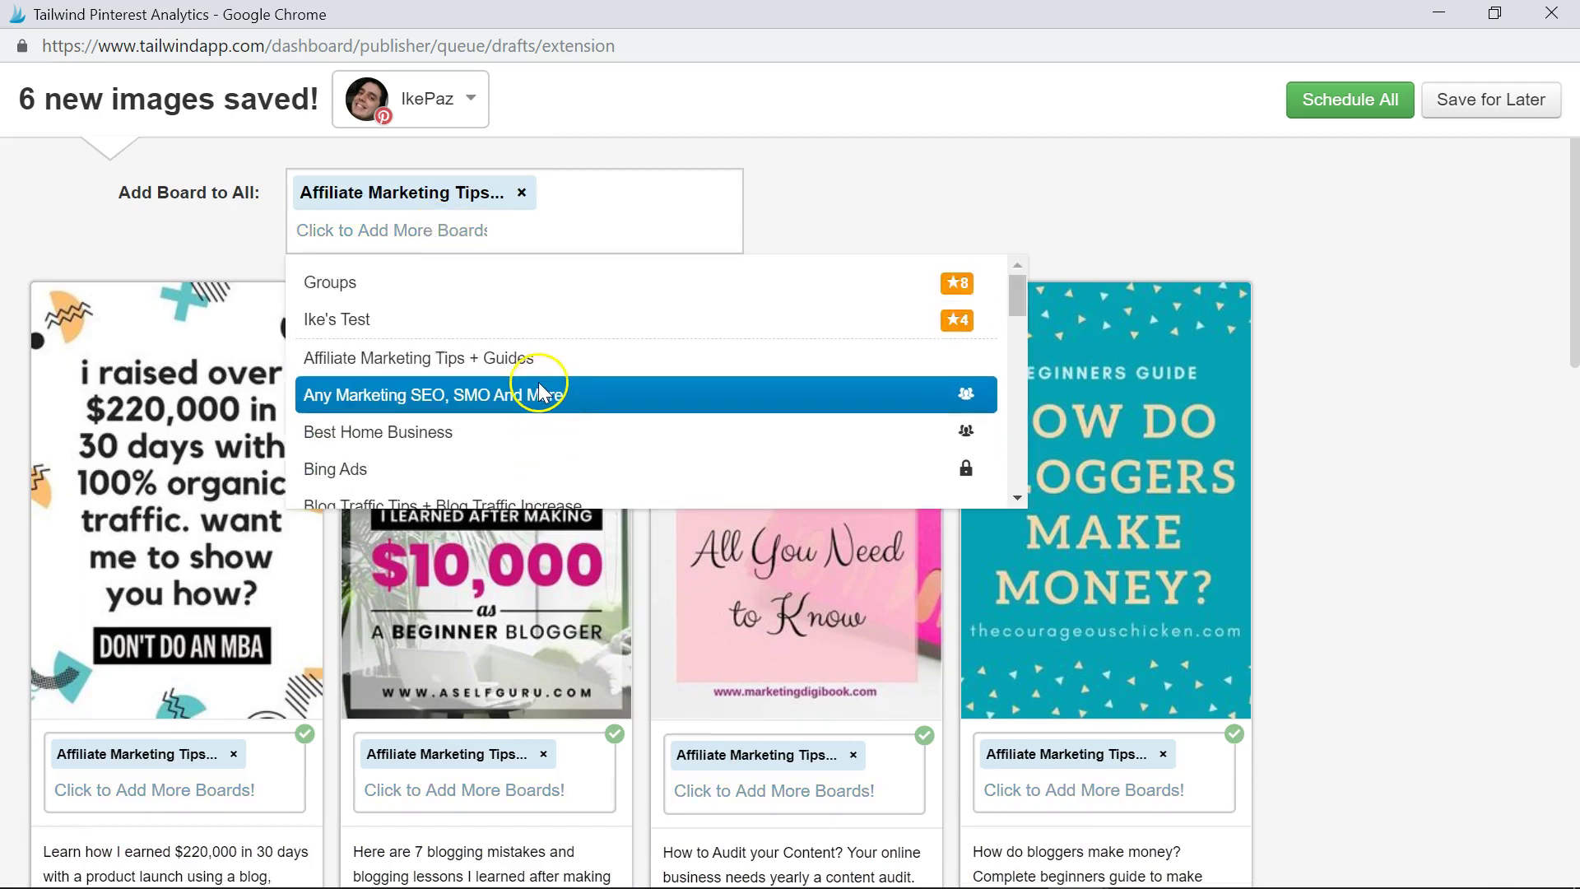
left_click(531, 433)
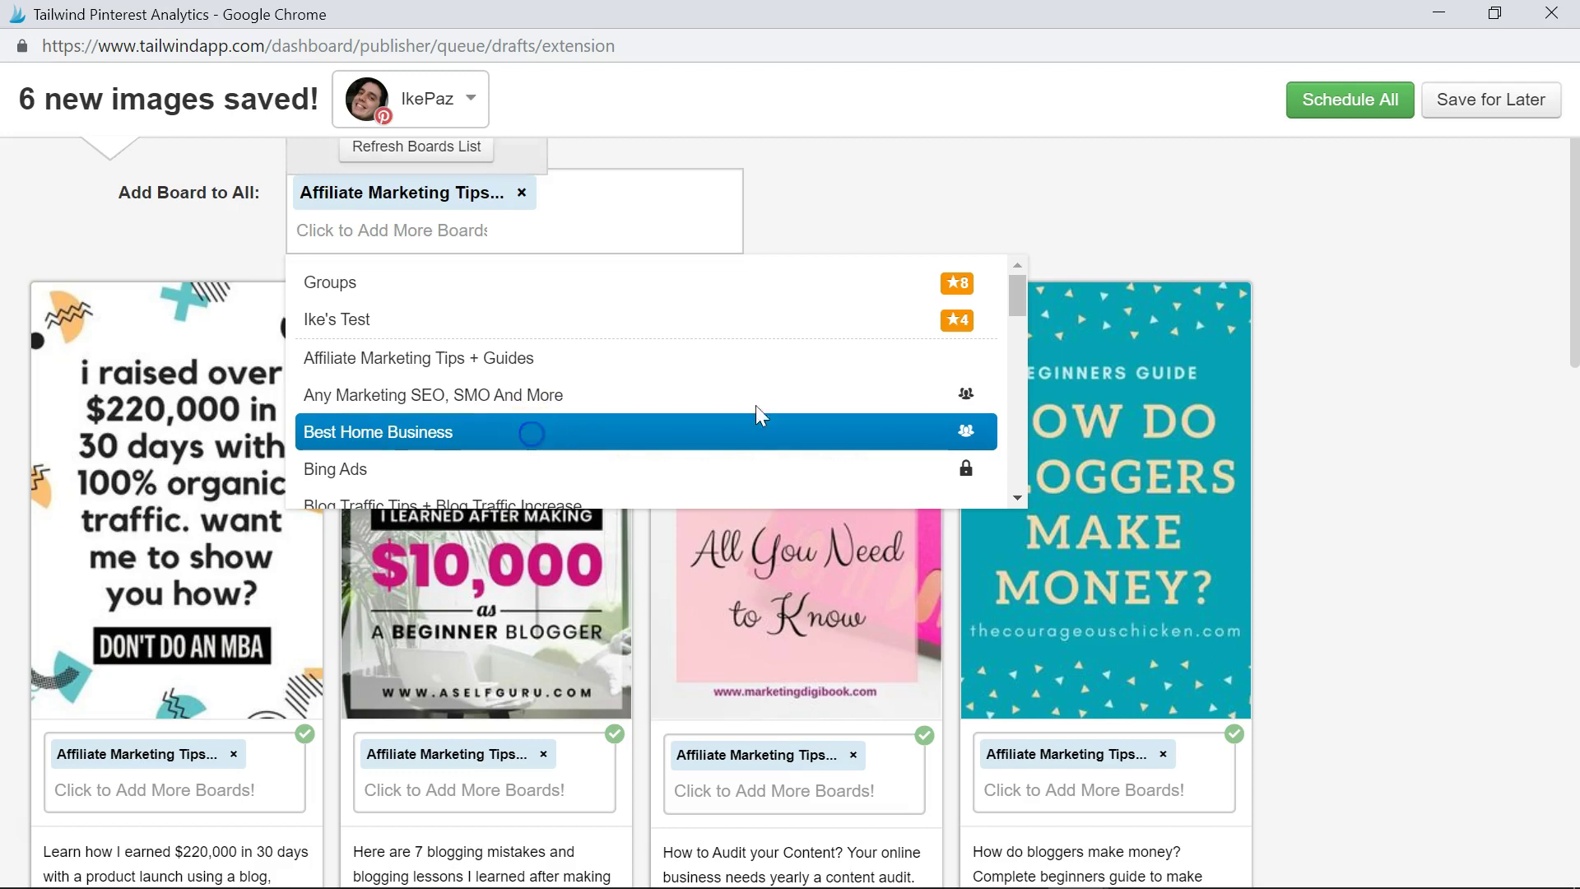
scroll(1249, 456, "down", 10)
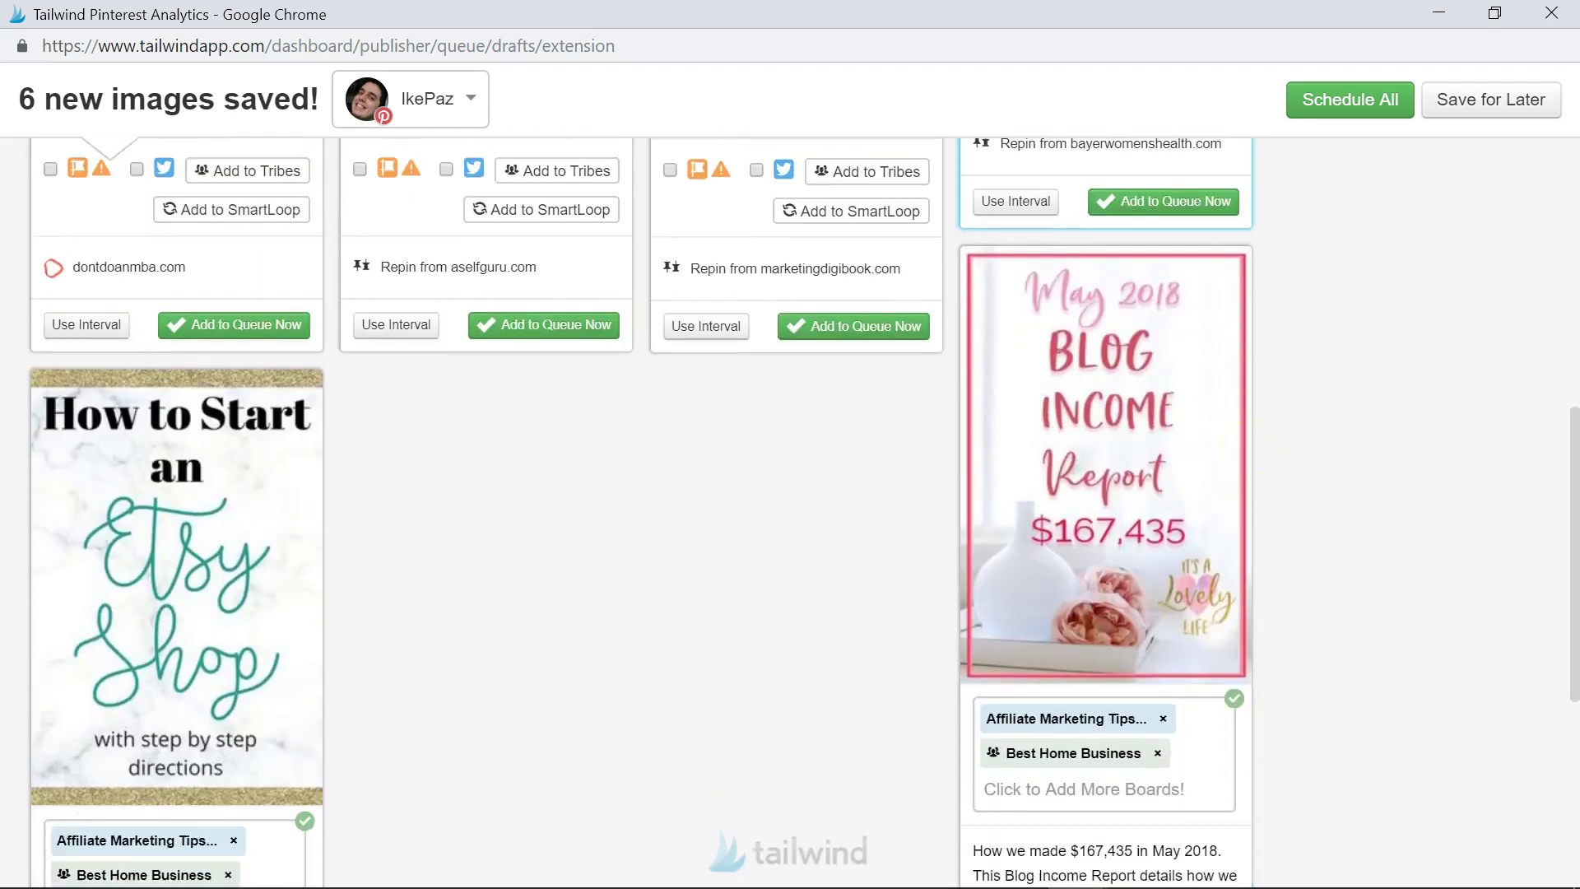
scroll(646, 300, "up", 10)
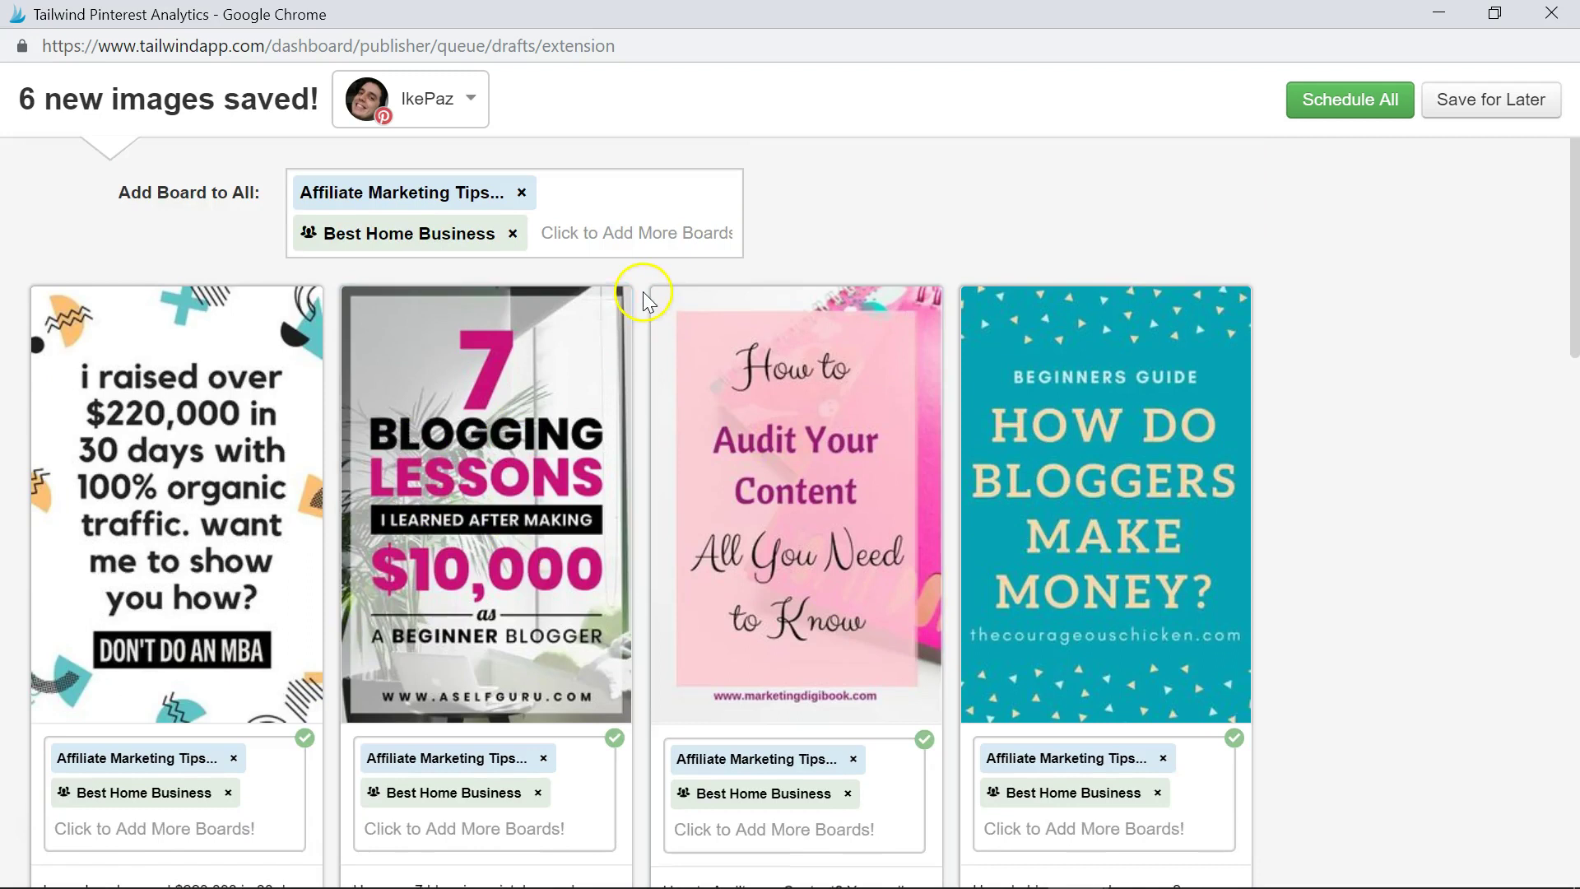
left_click(634, 235)
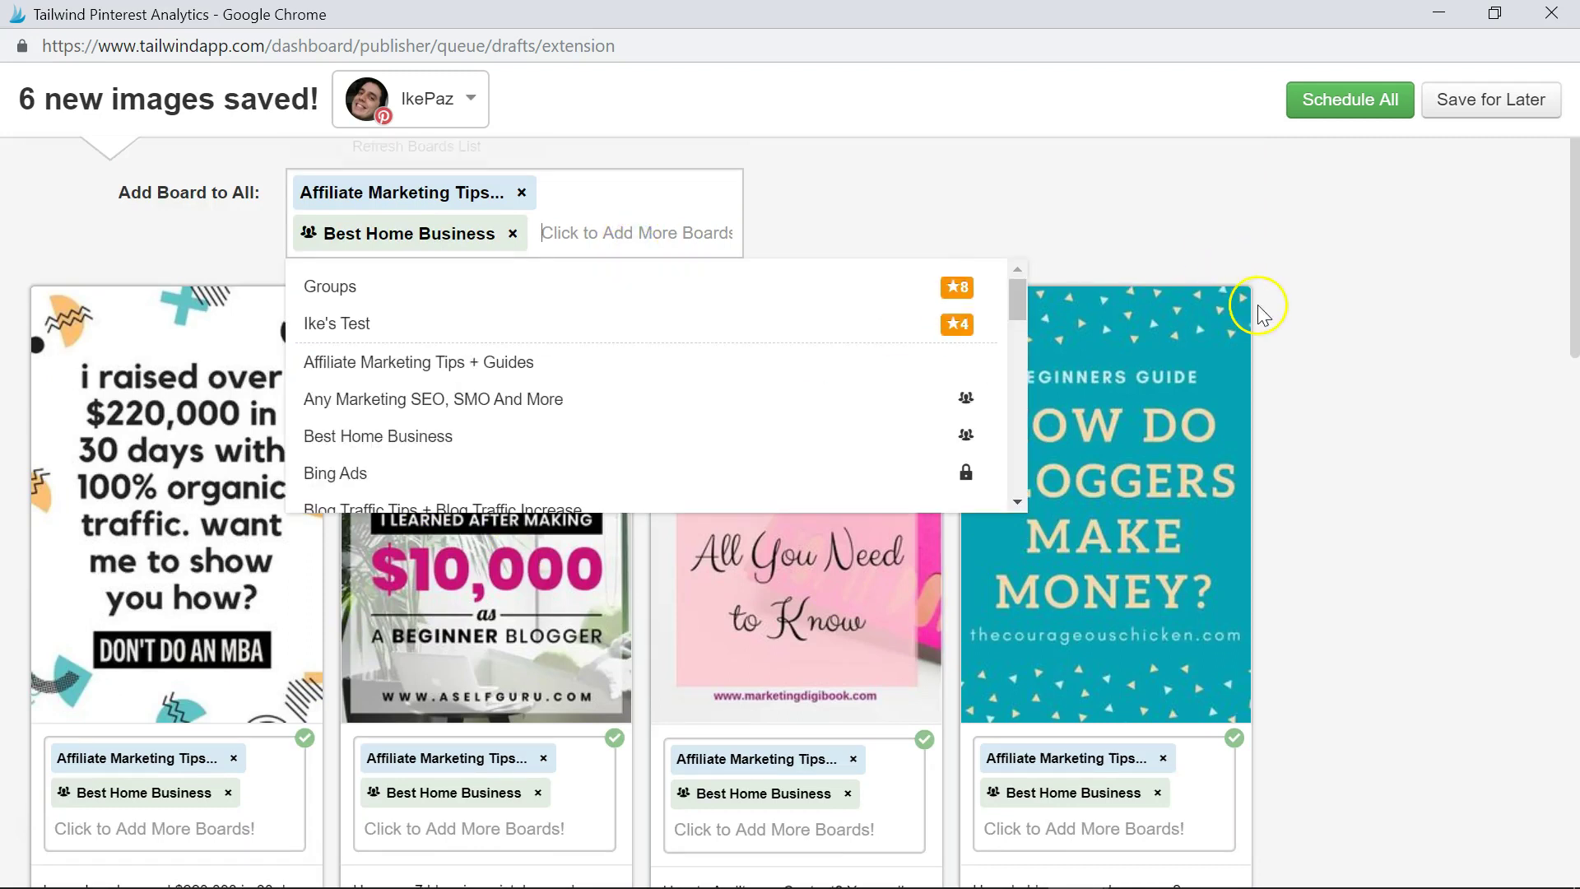
scroll(1404, 379, "down", 15)
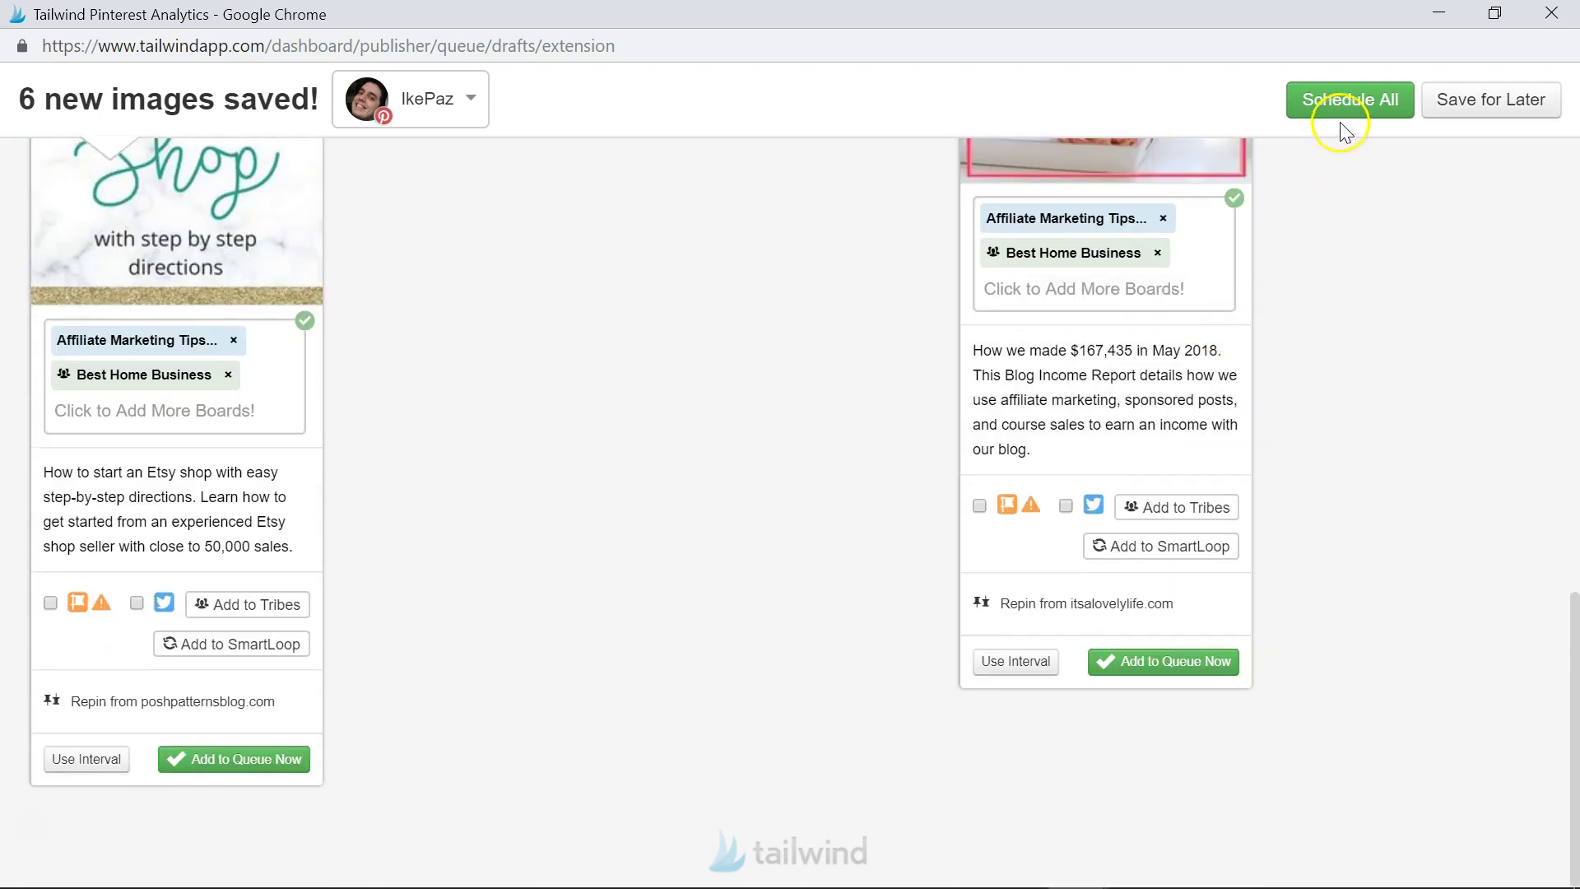
left_click(1350, 99)
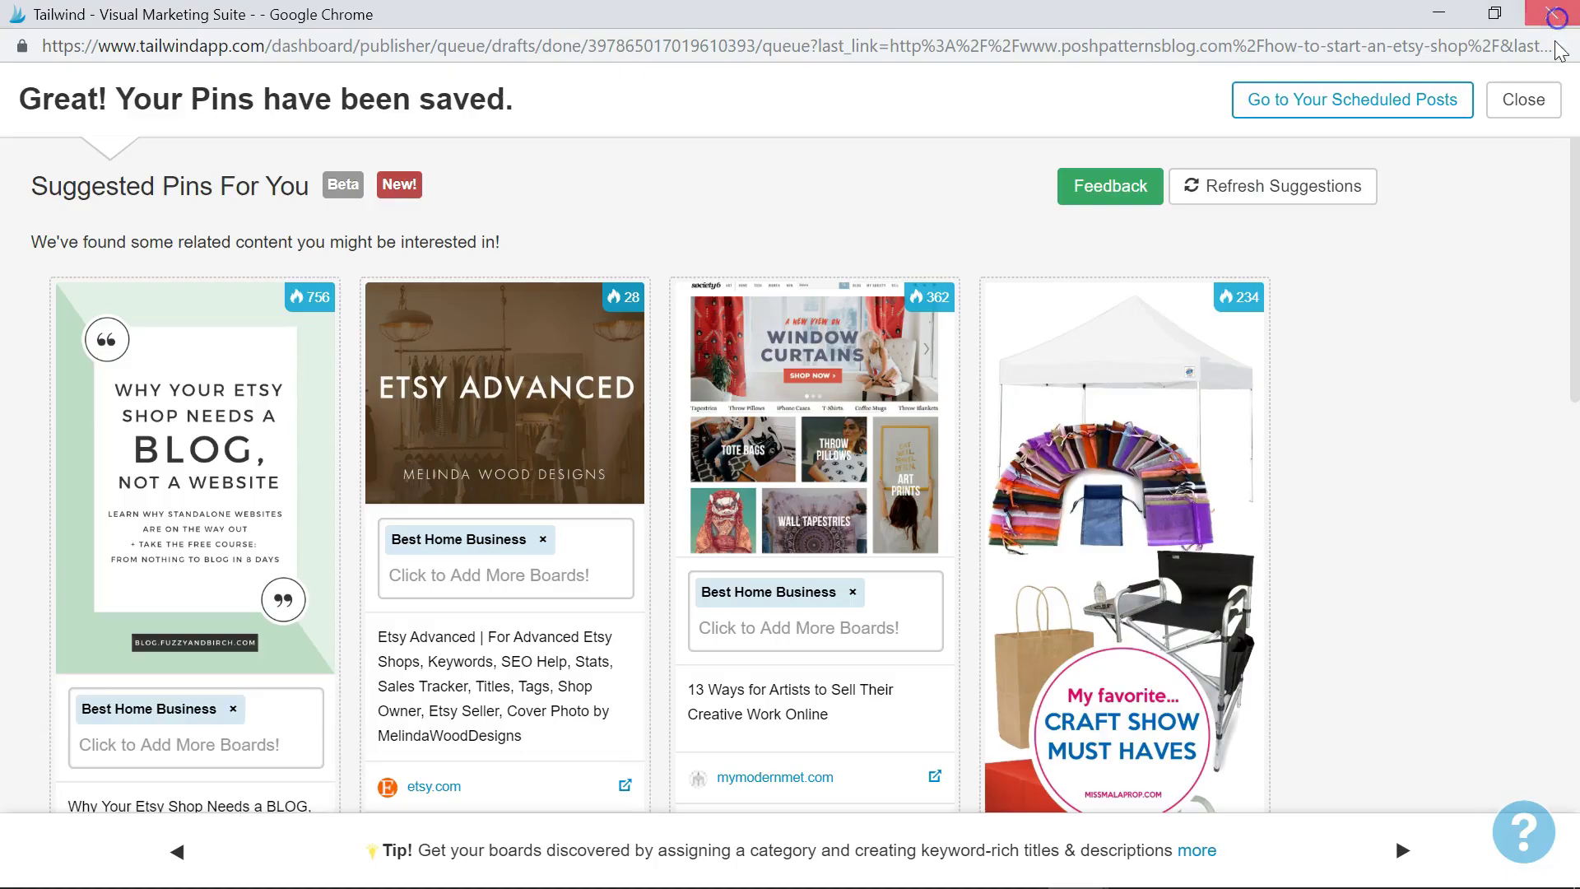
Close the pins-saved window and review the queued schedule on the Publisher Drafts page
left_click(1552, 14)
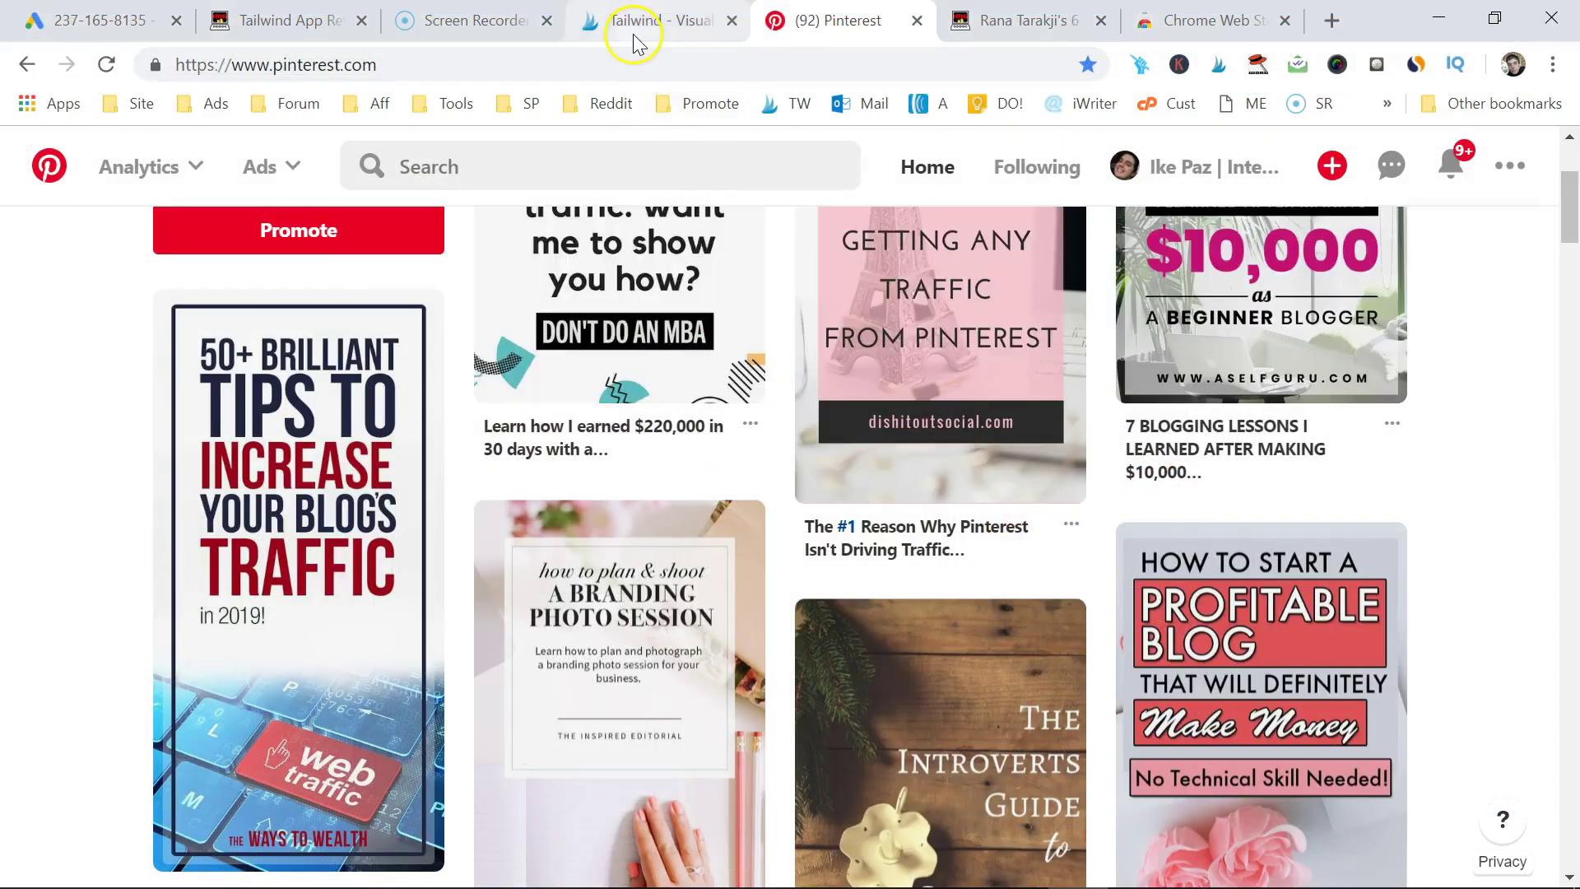
left_click(633, 33)
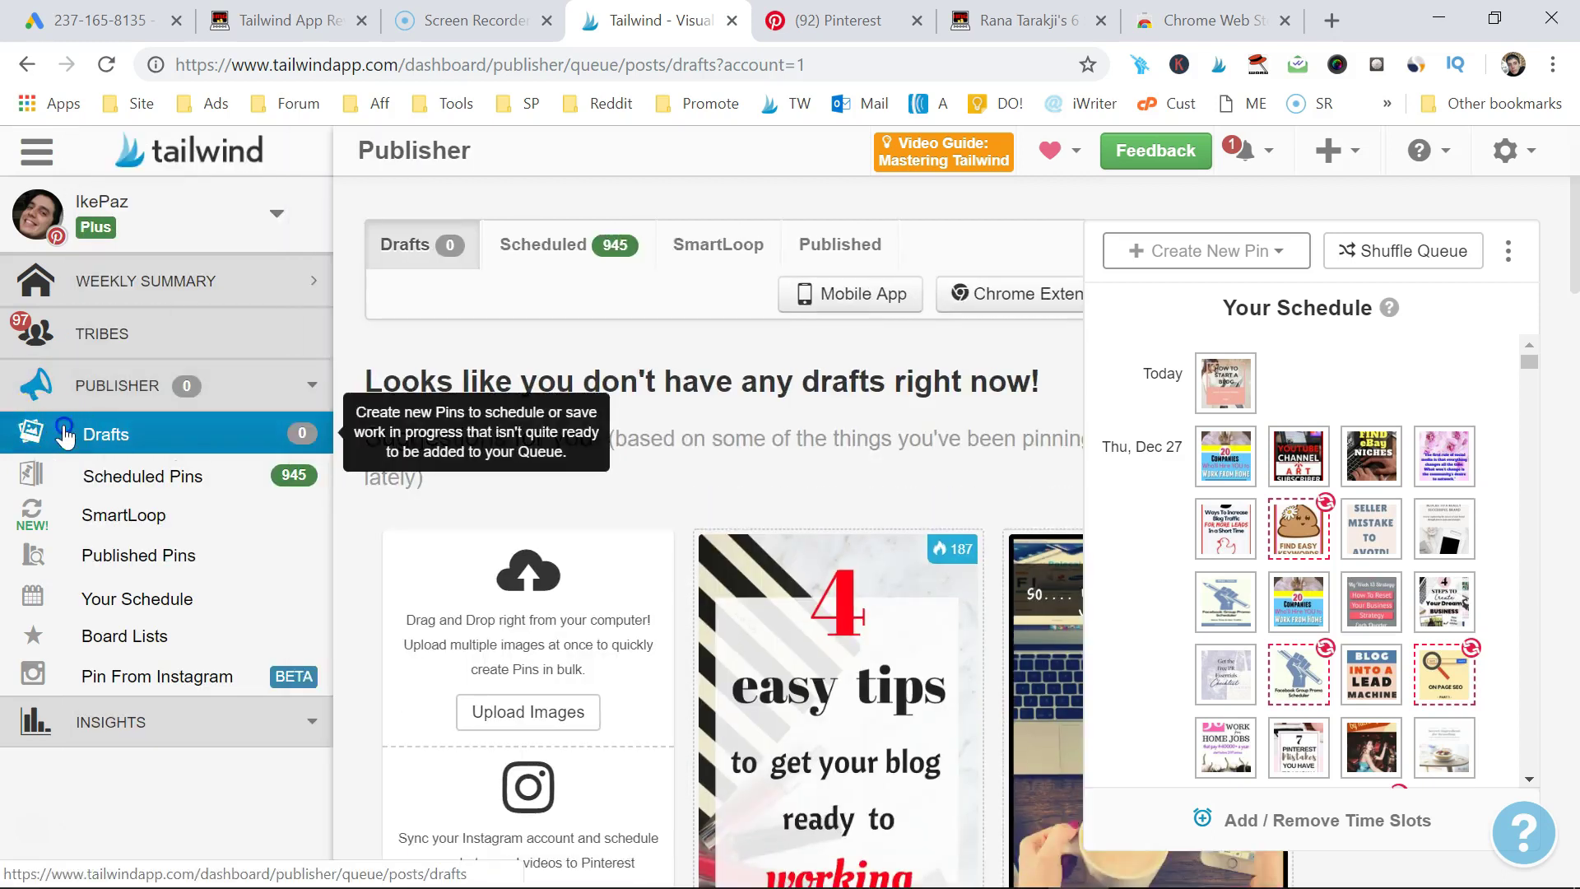
left_click(67, 432)
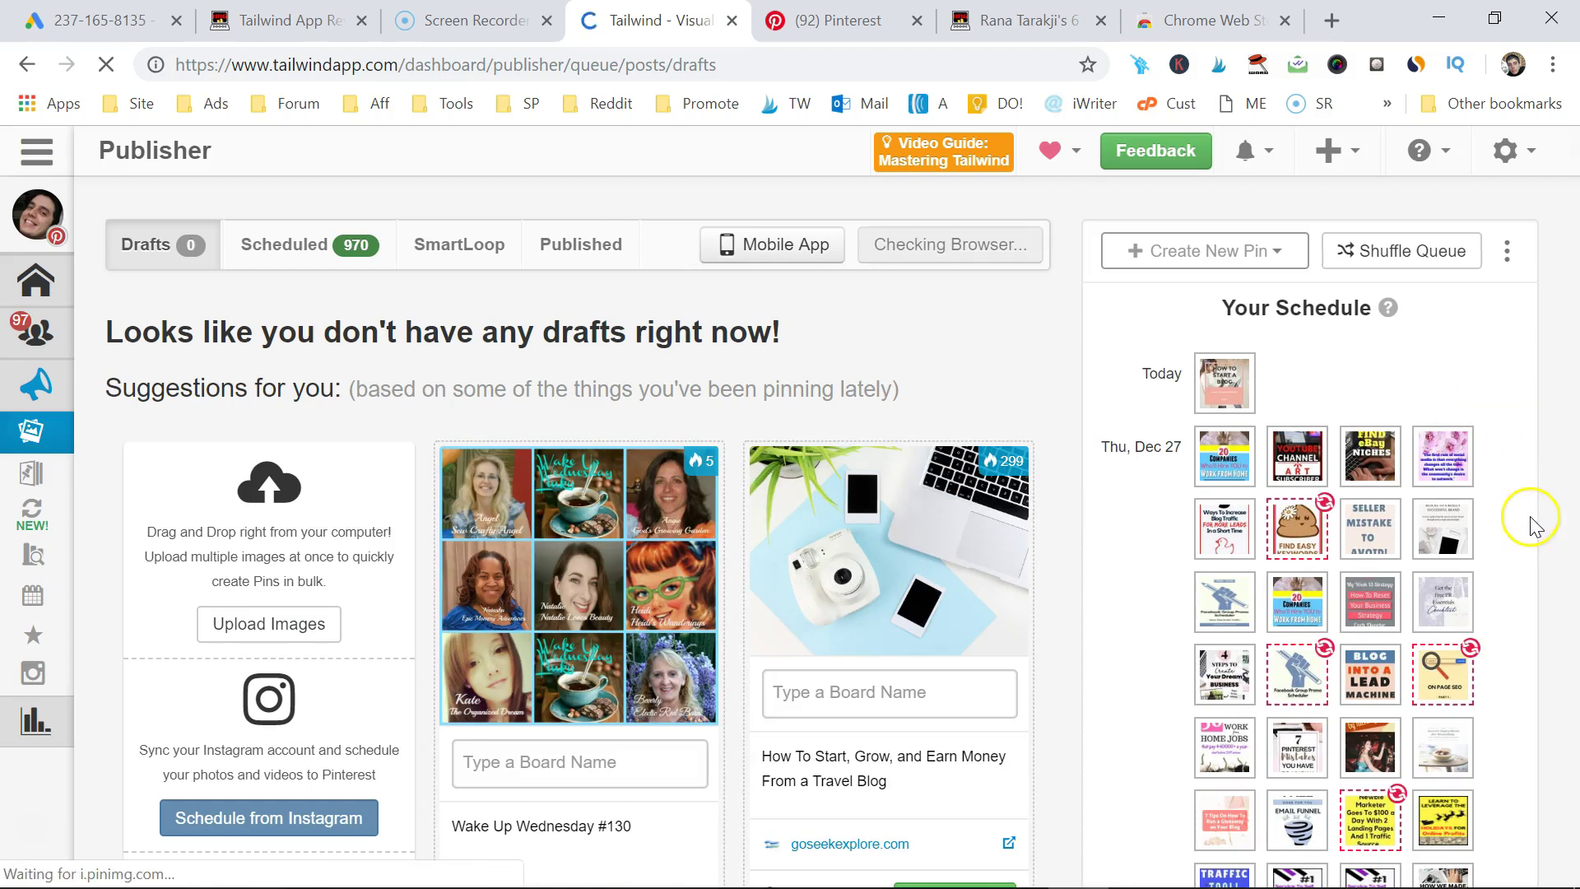
scroll(1530, 523, "down", 10)
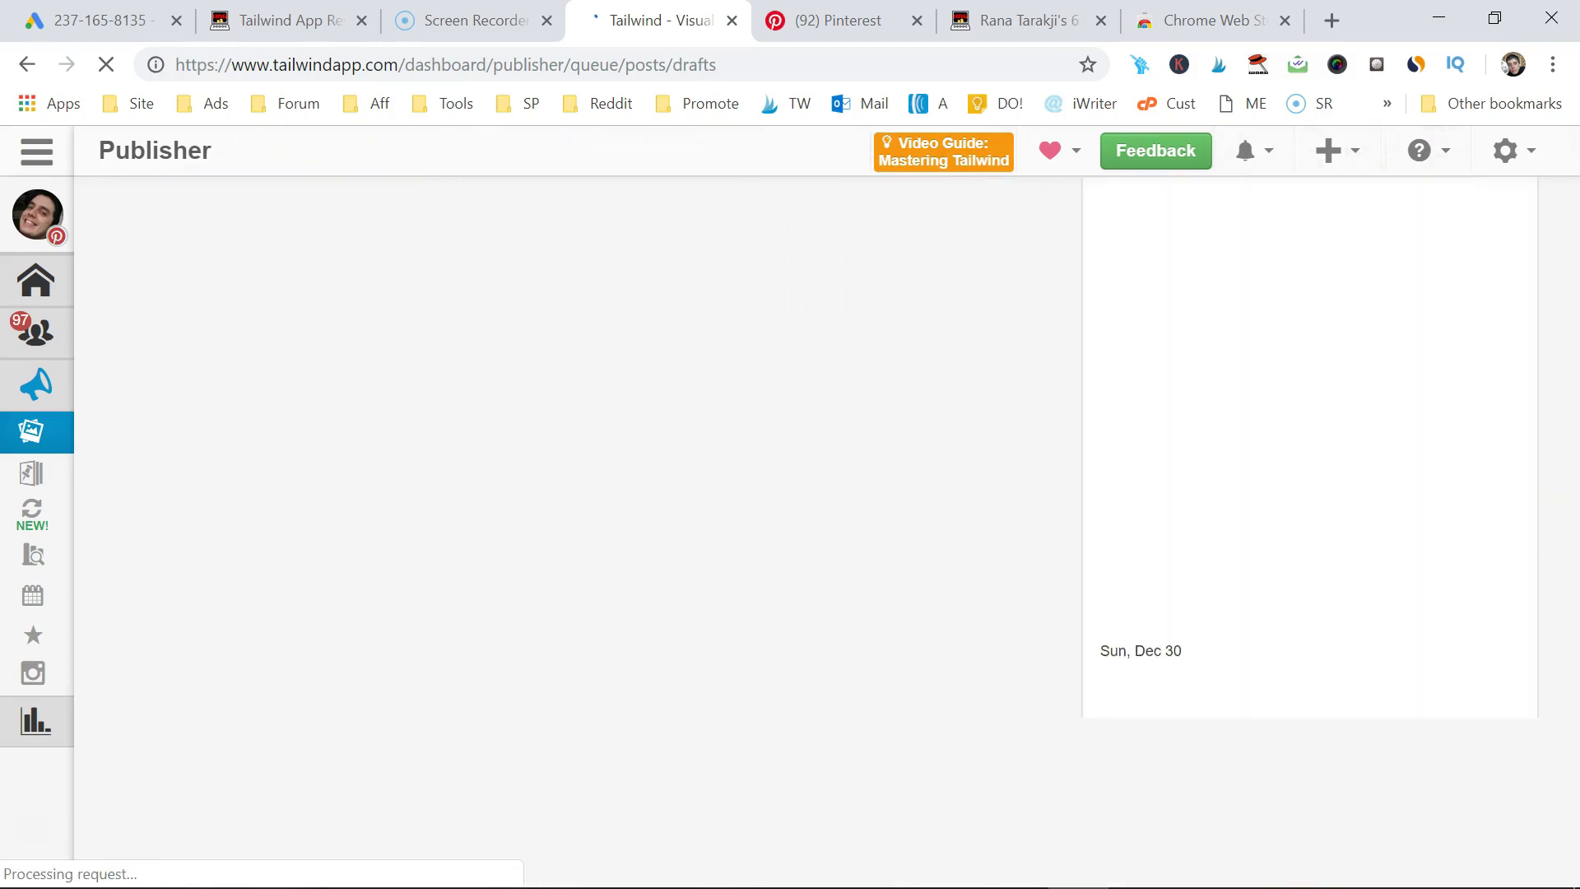
scroll(1529, 523, "down", 10)
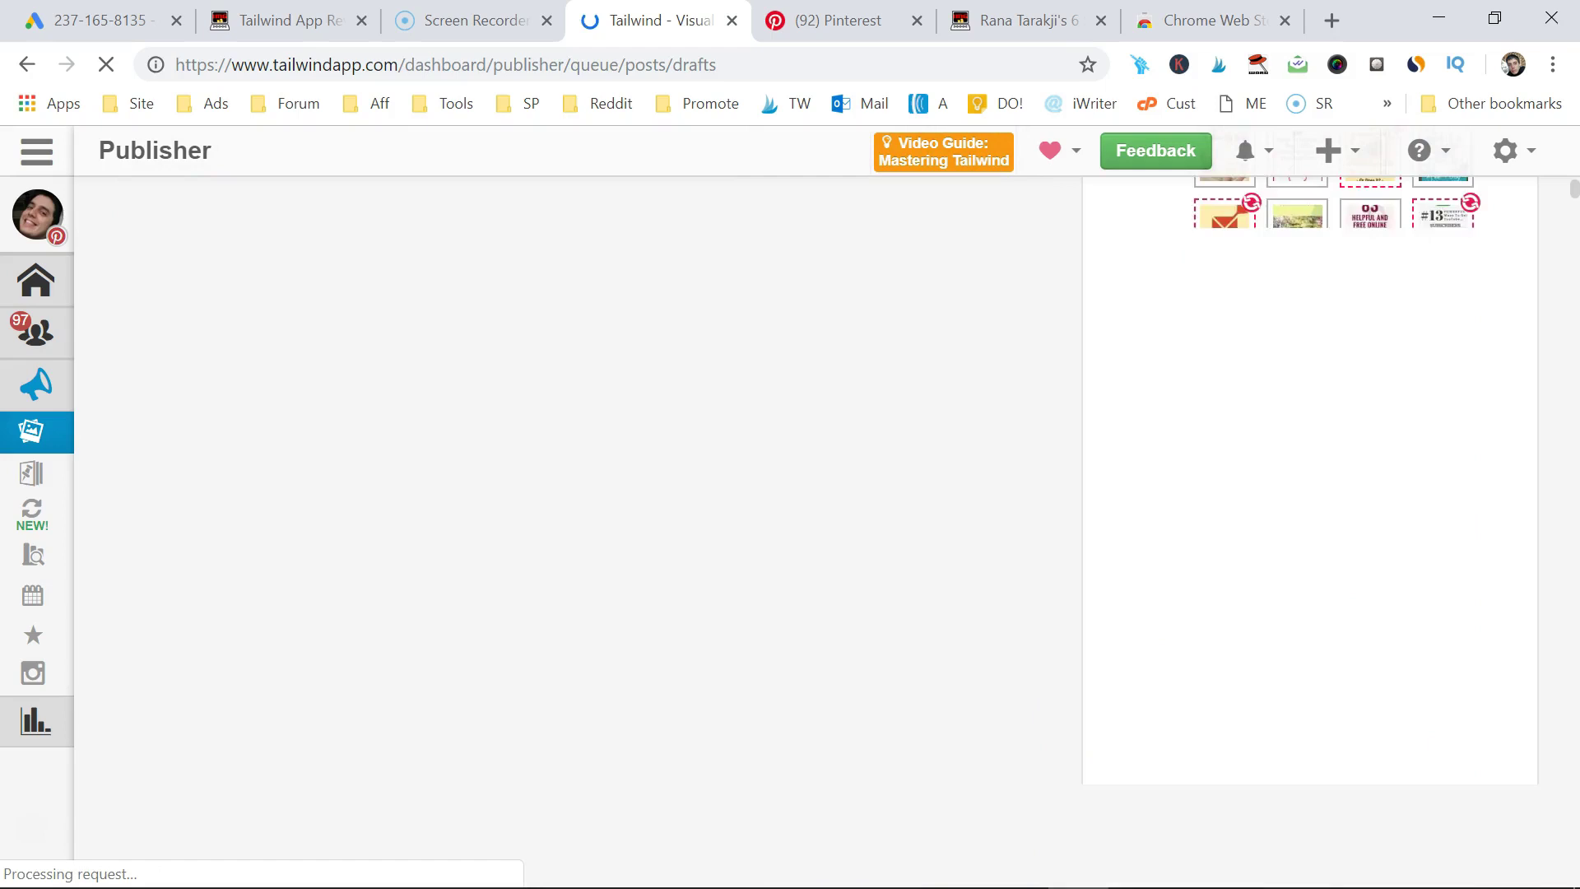
scroll(1333, 527, "down", 5)
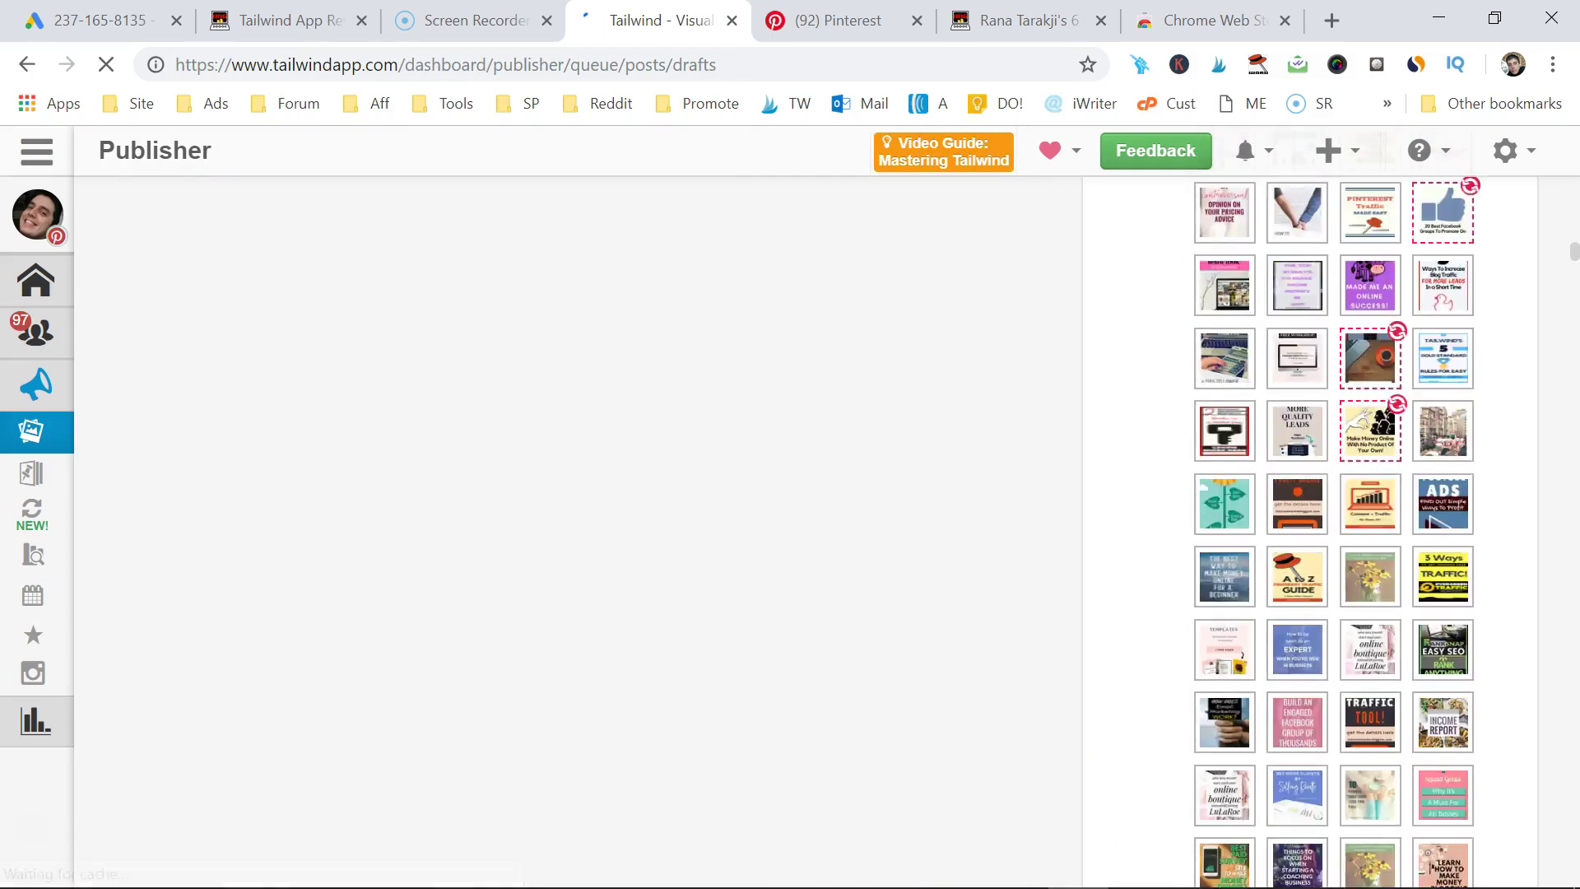
scroll(1333, 526, "down", 10)
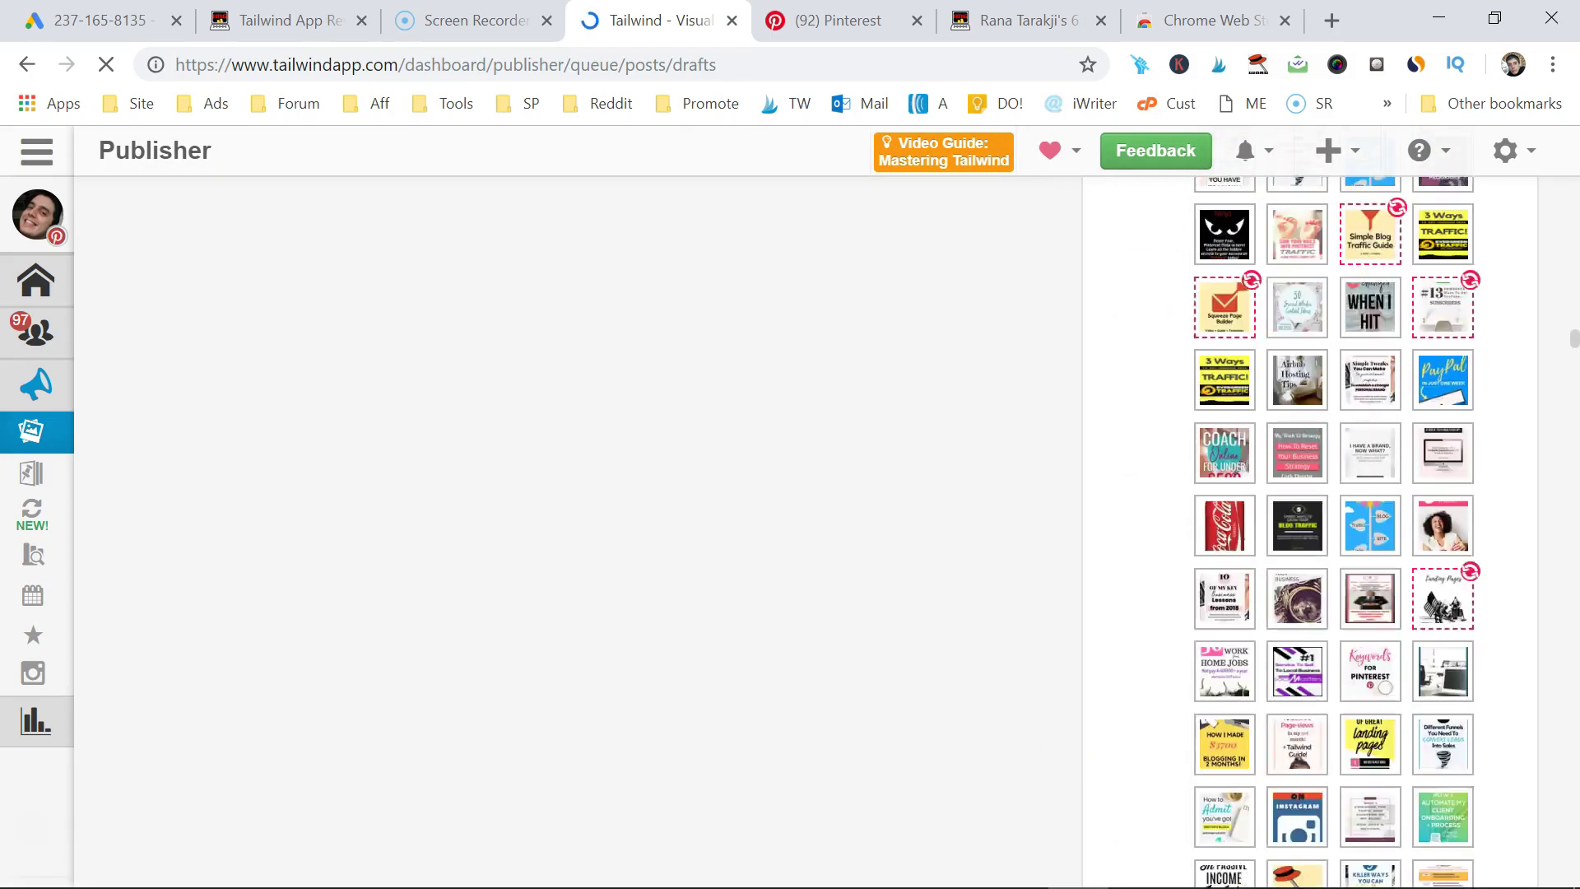
scroll(1334, 527, "down", 10)
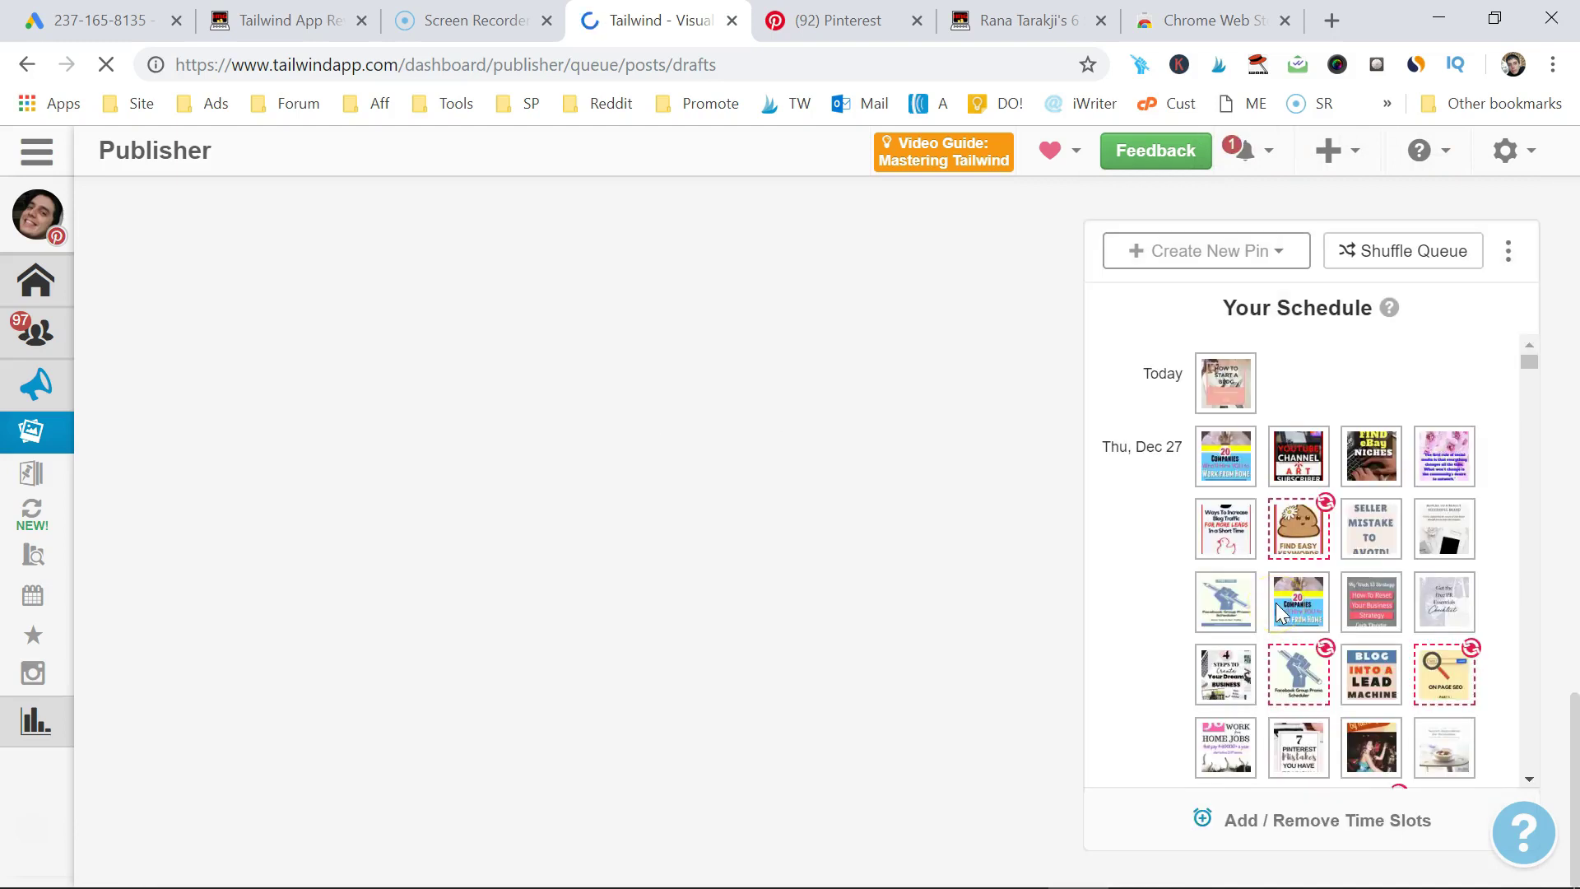
mouse_move(1276, 602)
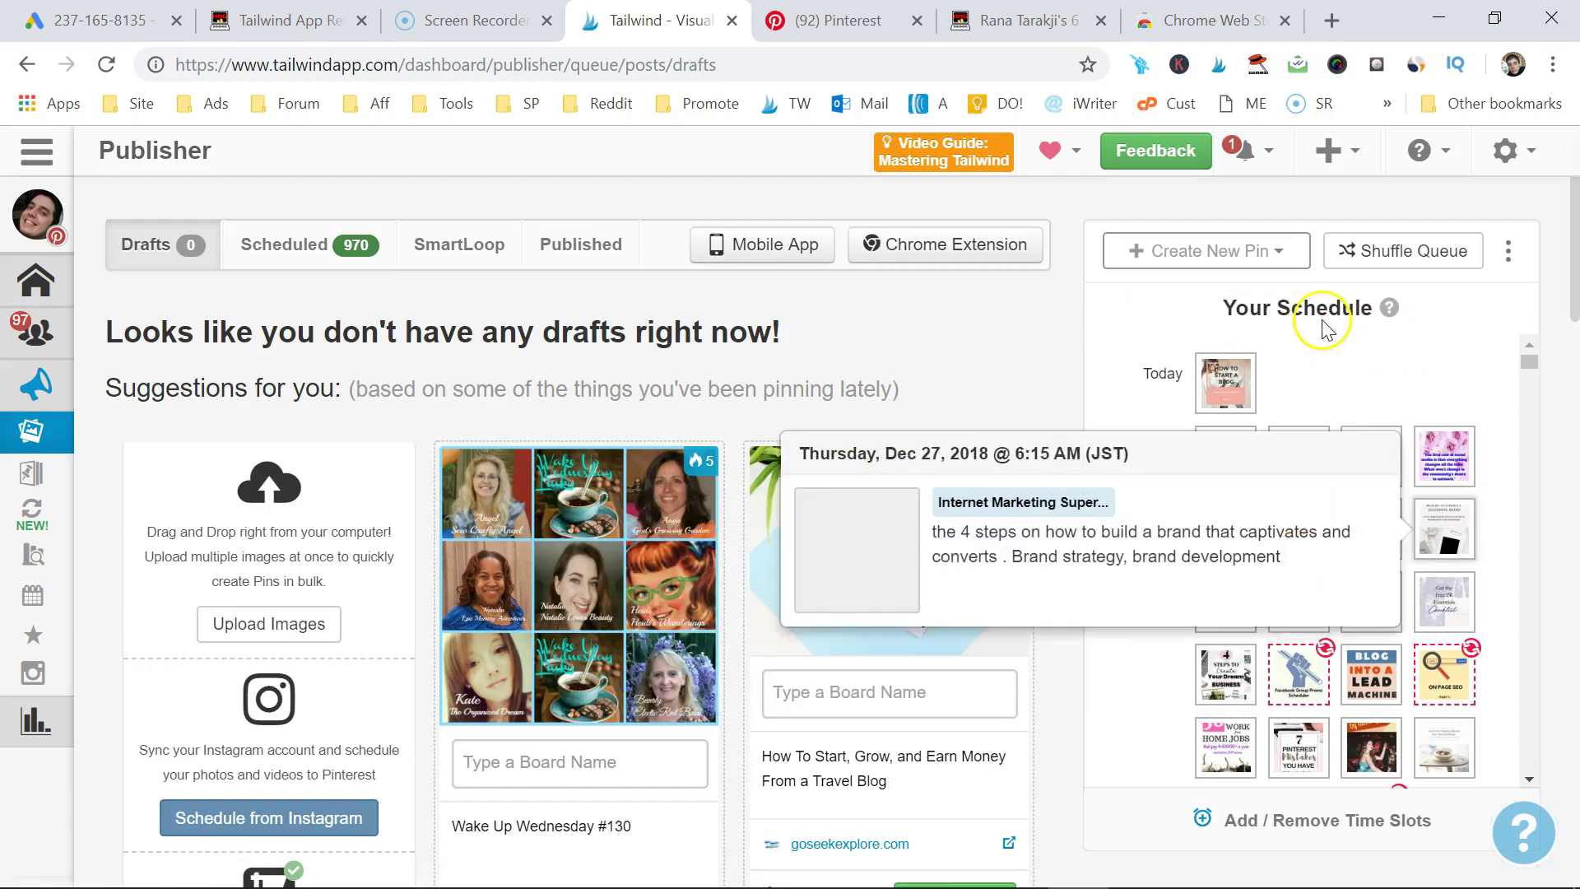
Shuffle the scheduled pin queue twice and accept the pending tribe join request
left_click(1416, 269)
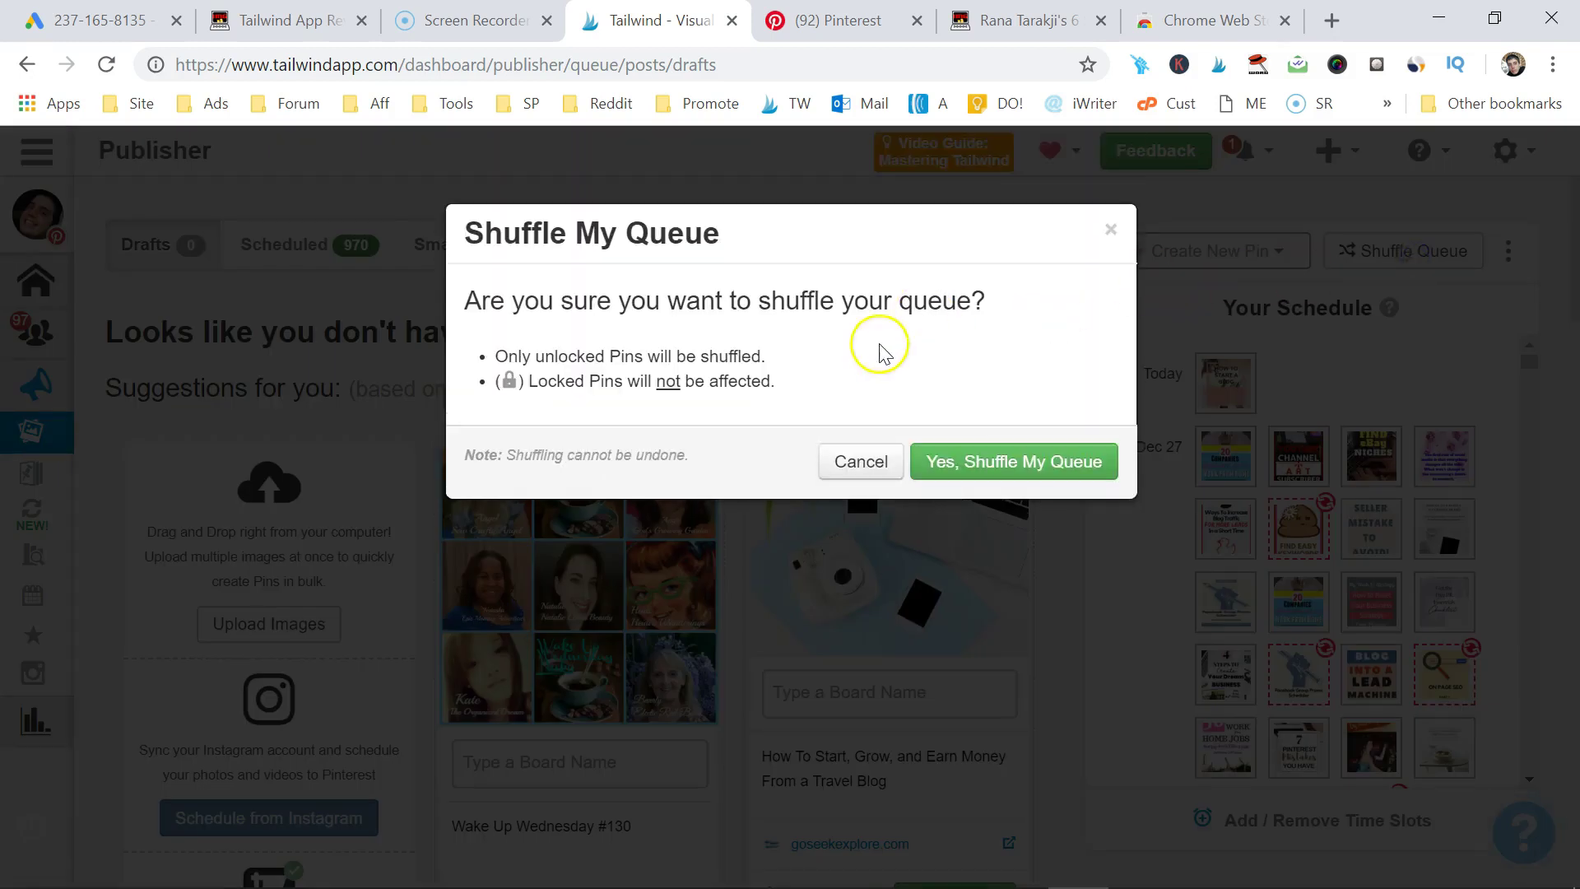
left_click(1008, 468)
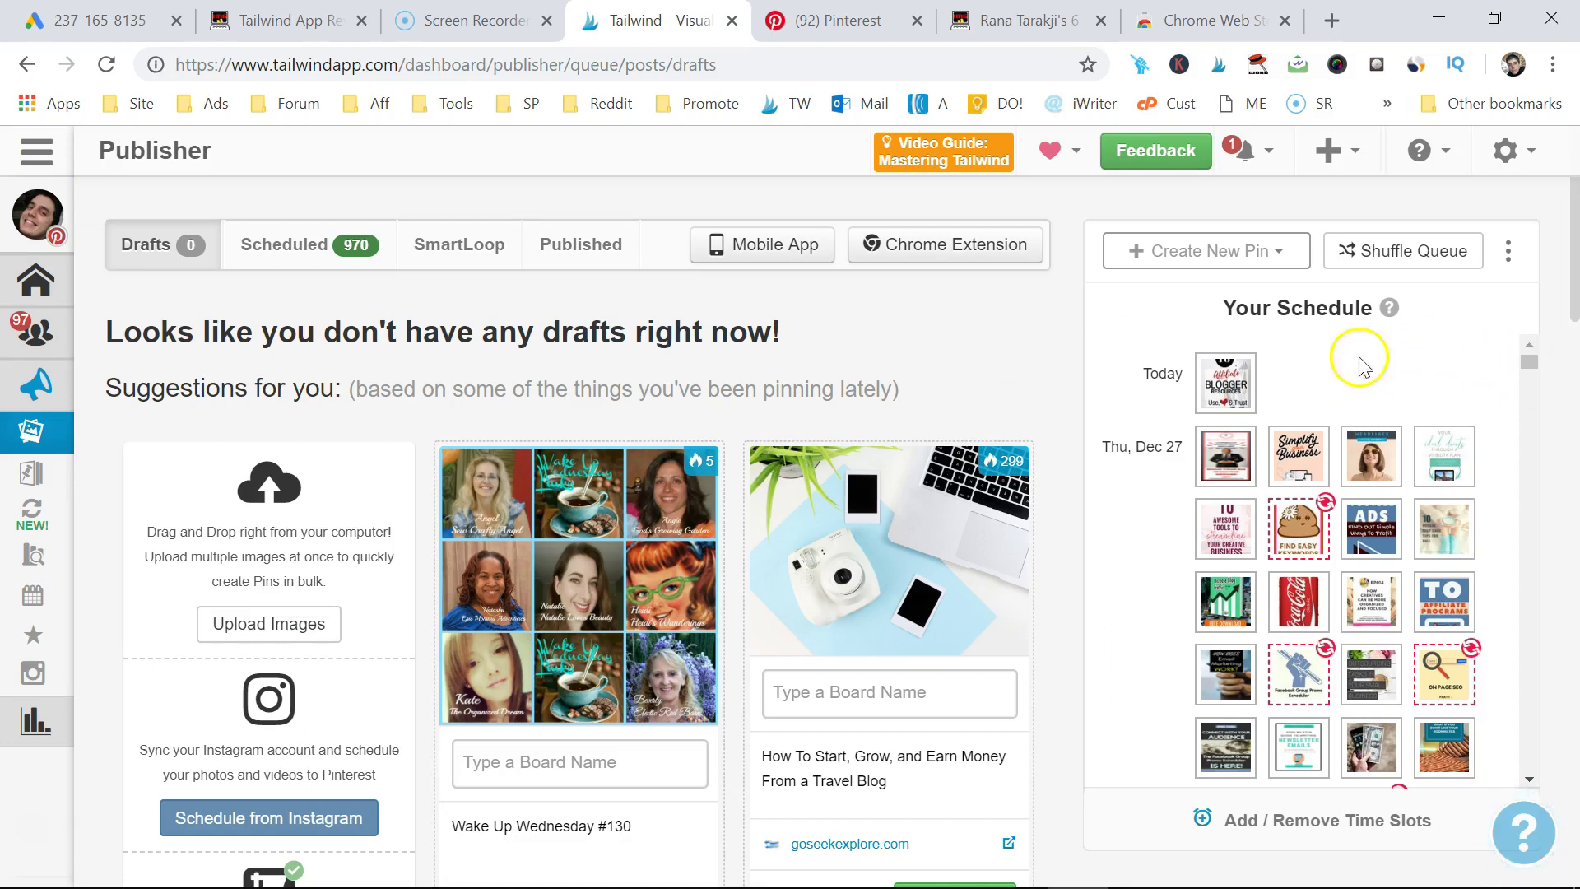
left_click(1386, 262)
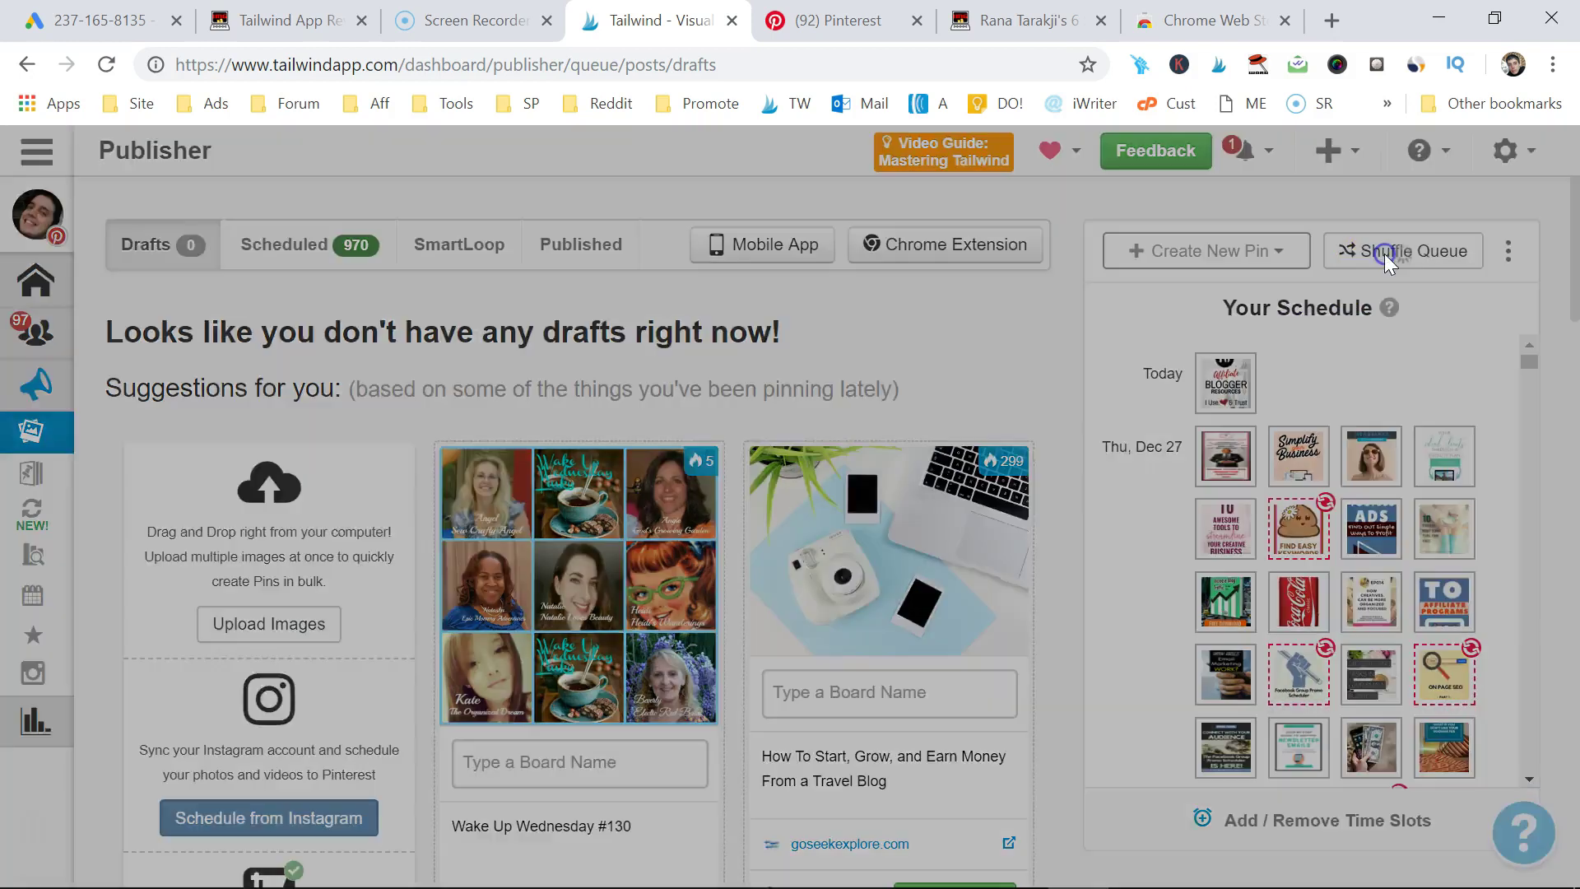
left_click(1018, 461)
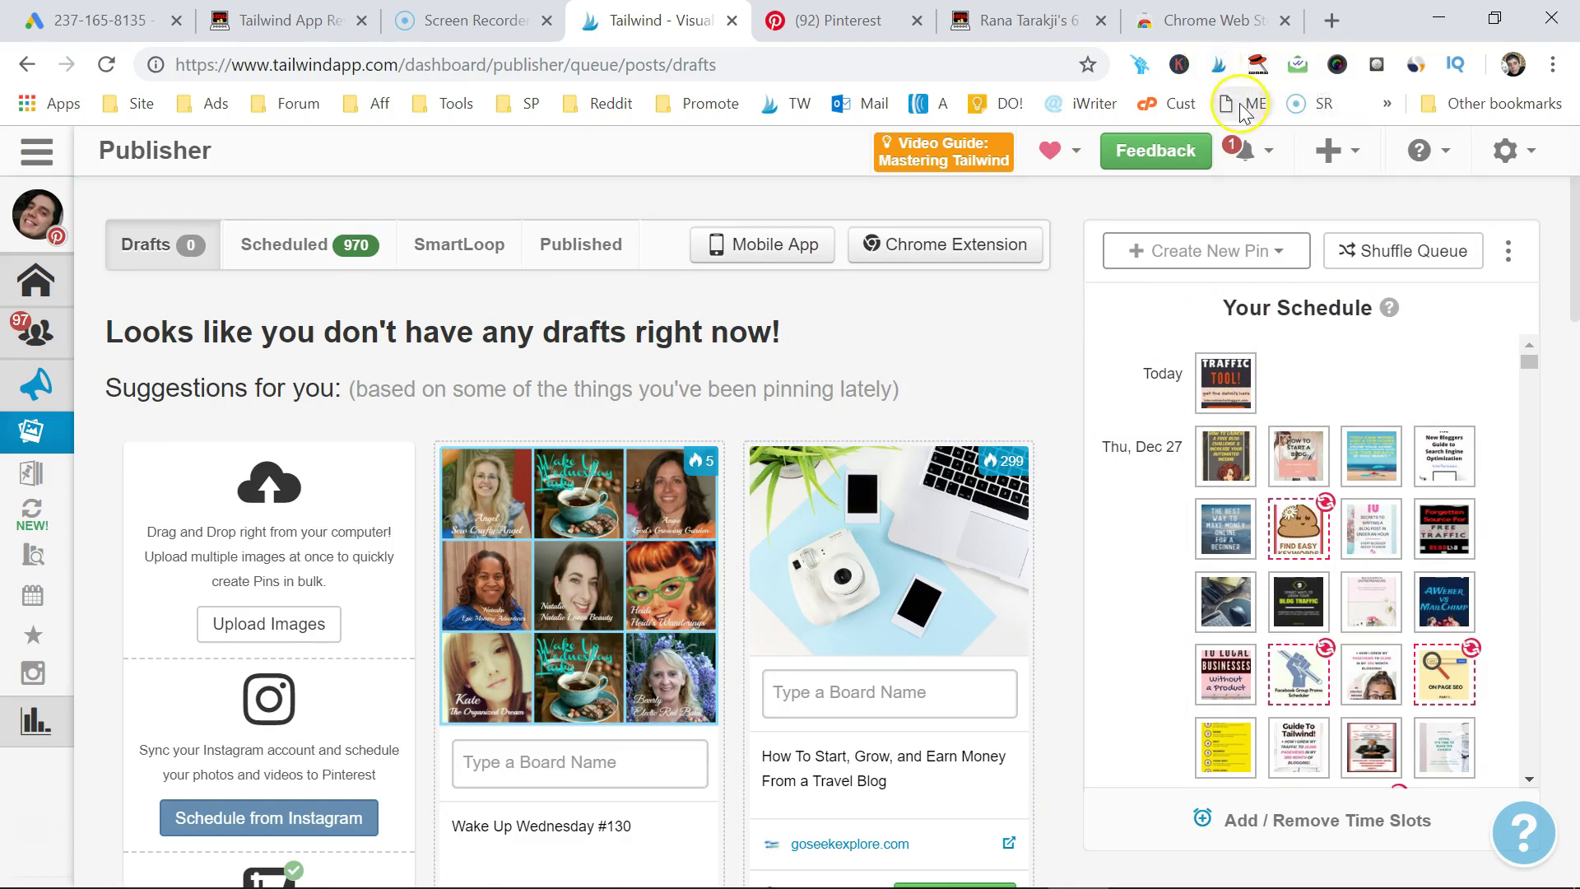
left_click(1246, 150)
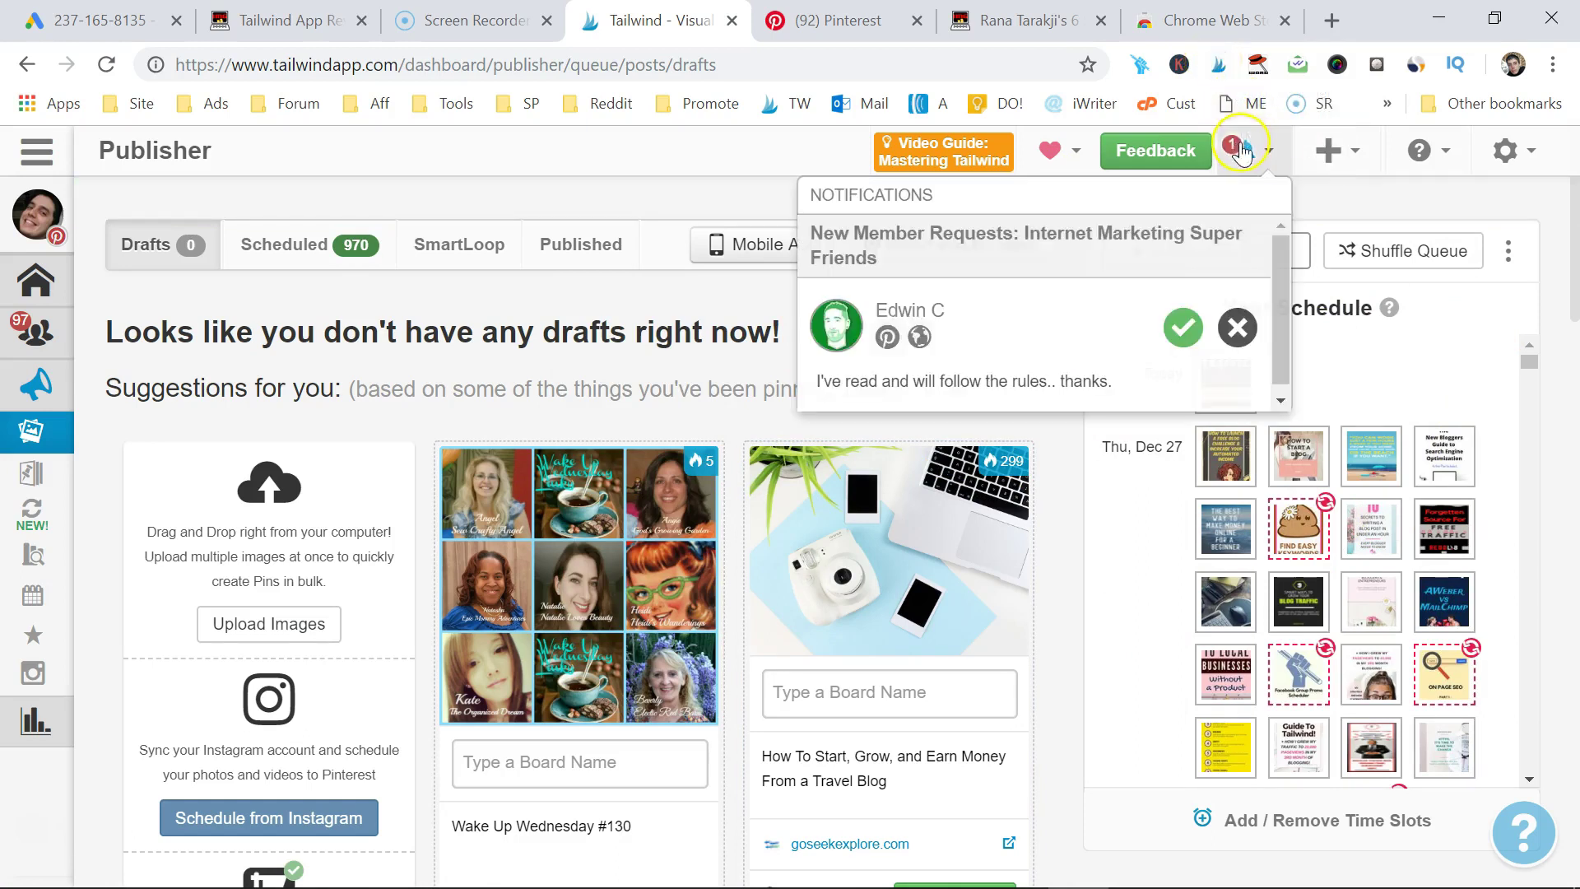
left_click(1180, 331)
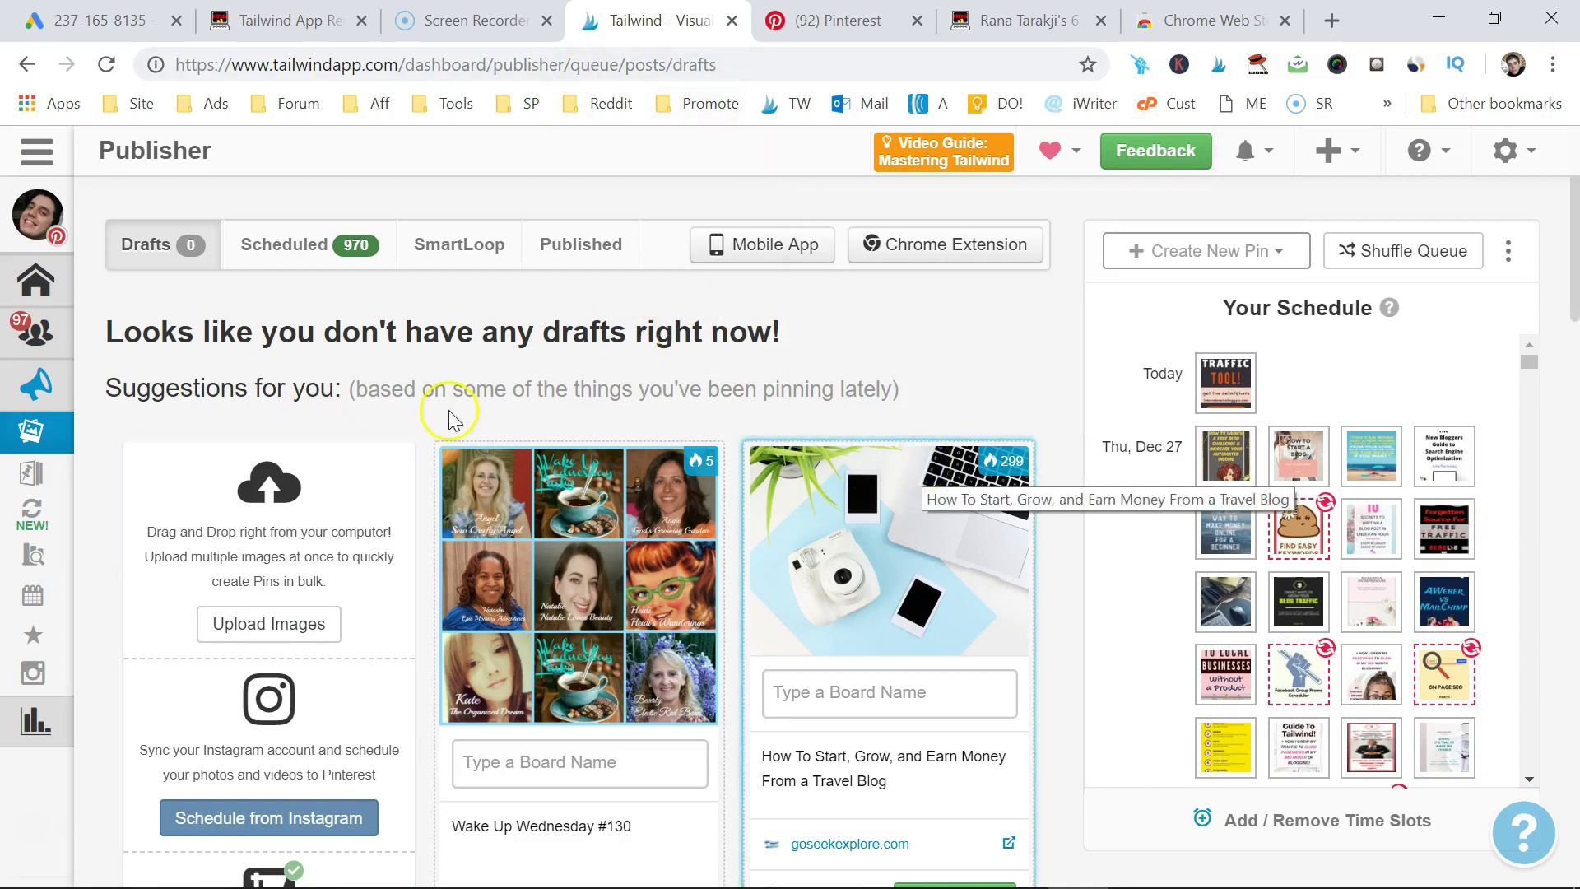
From the Tailwind App Review post, open Jetpack Site Stats showing 181 views today and 138,161 all-time
left_click(272, 25)
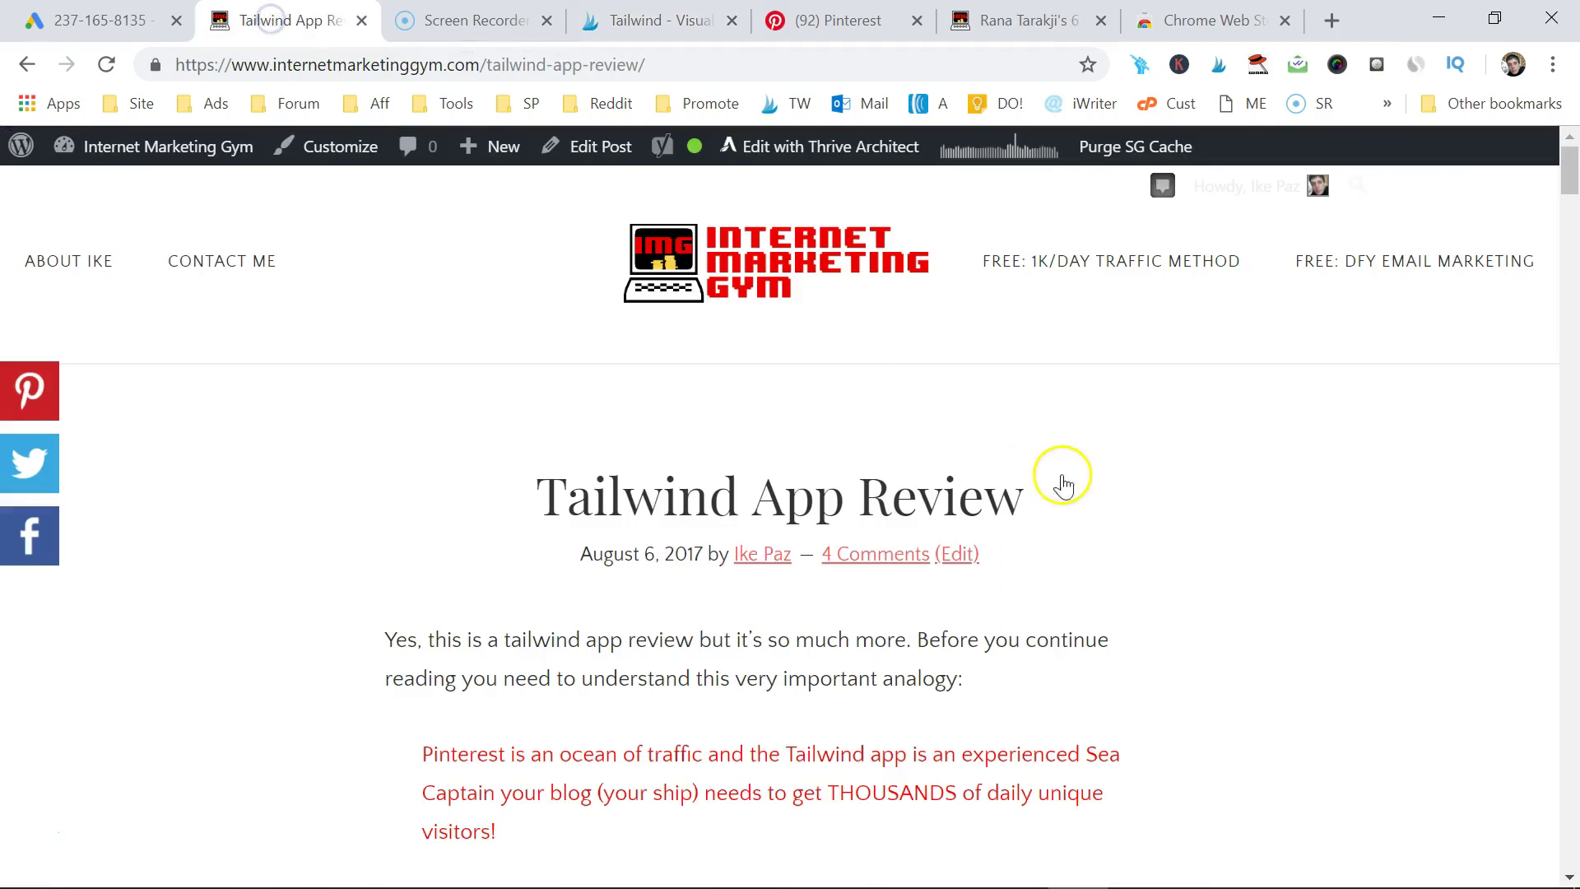
scroll(1062, 484, "down", 7)
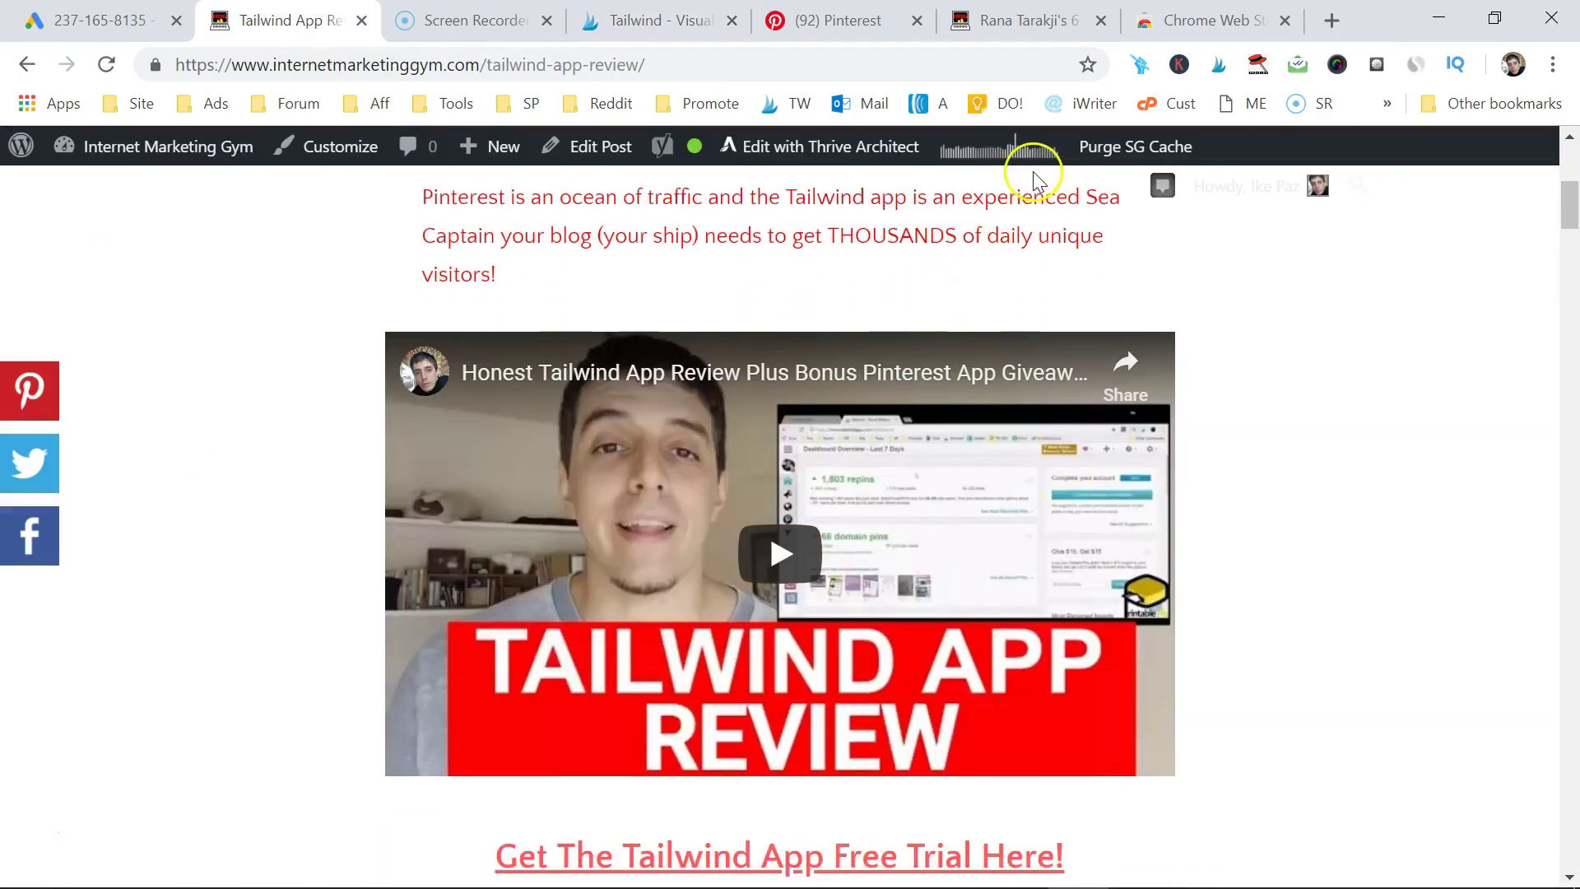
left_click(1024, 169)
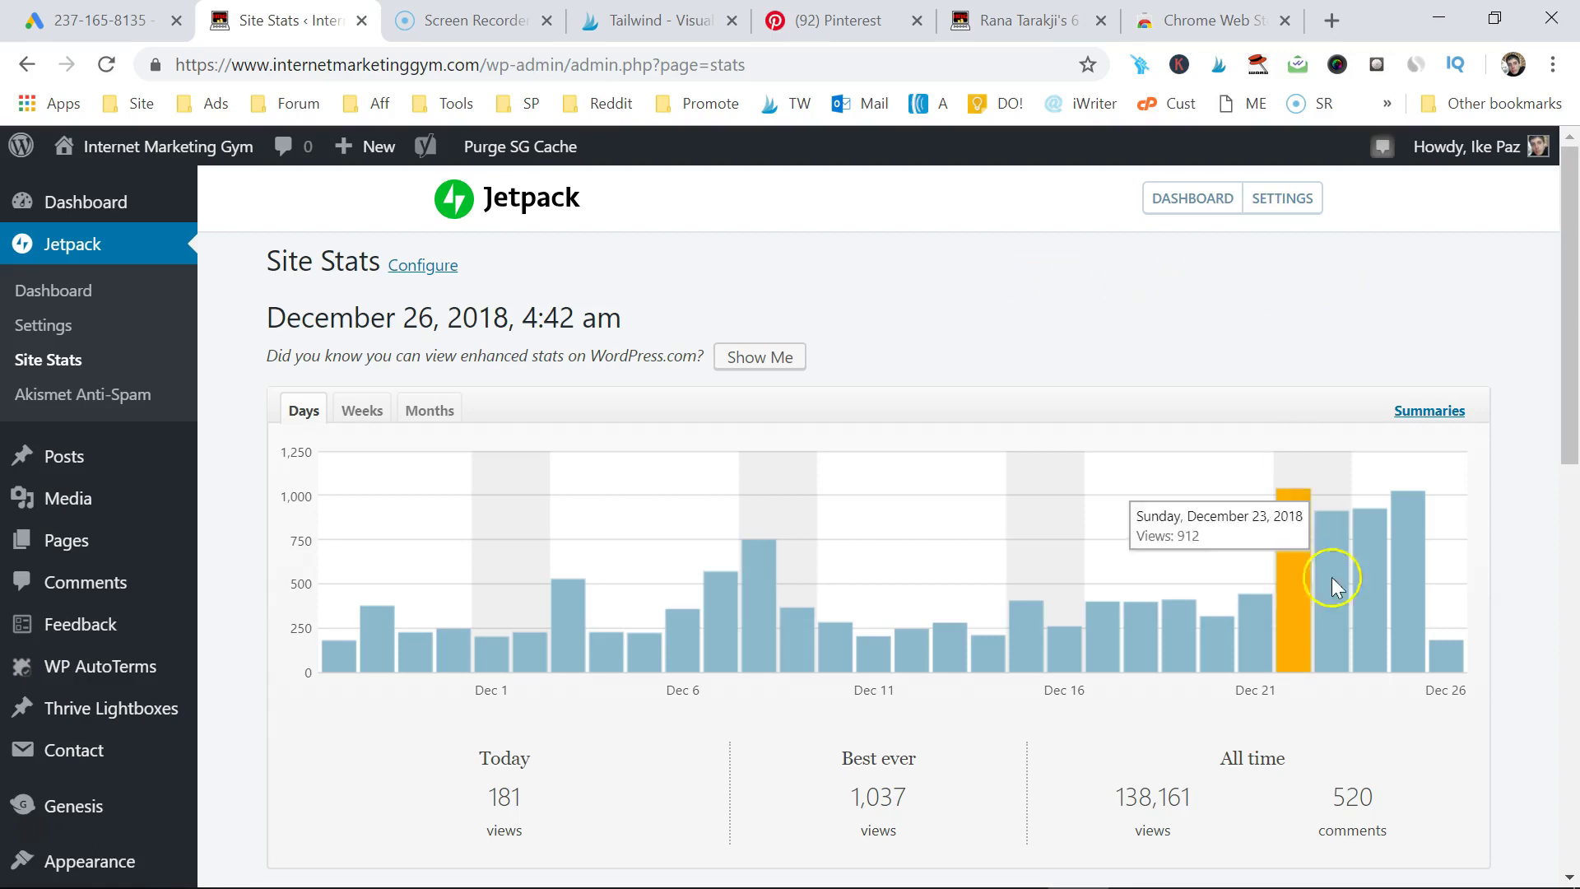
mouse_move(1403, 646)
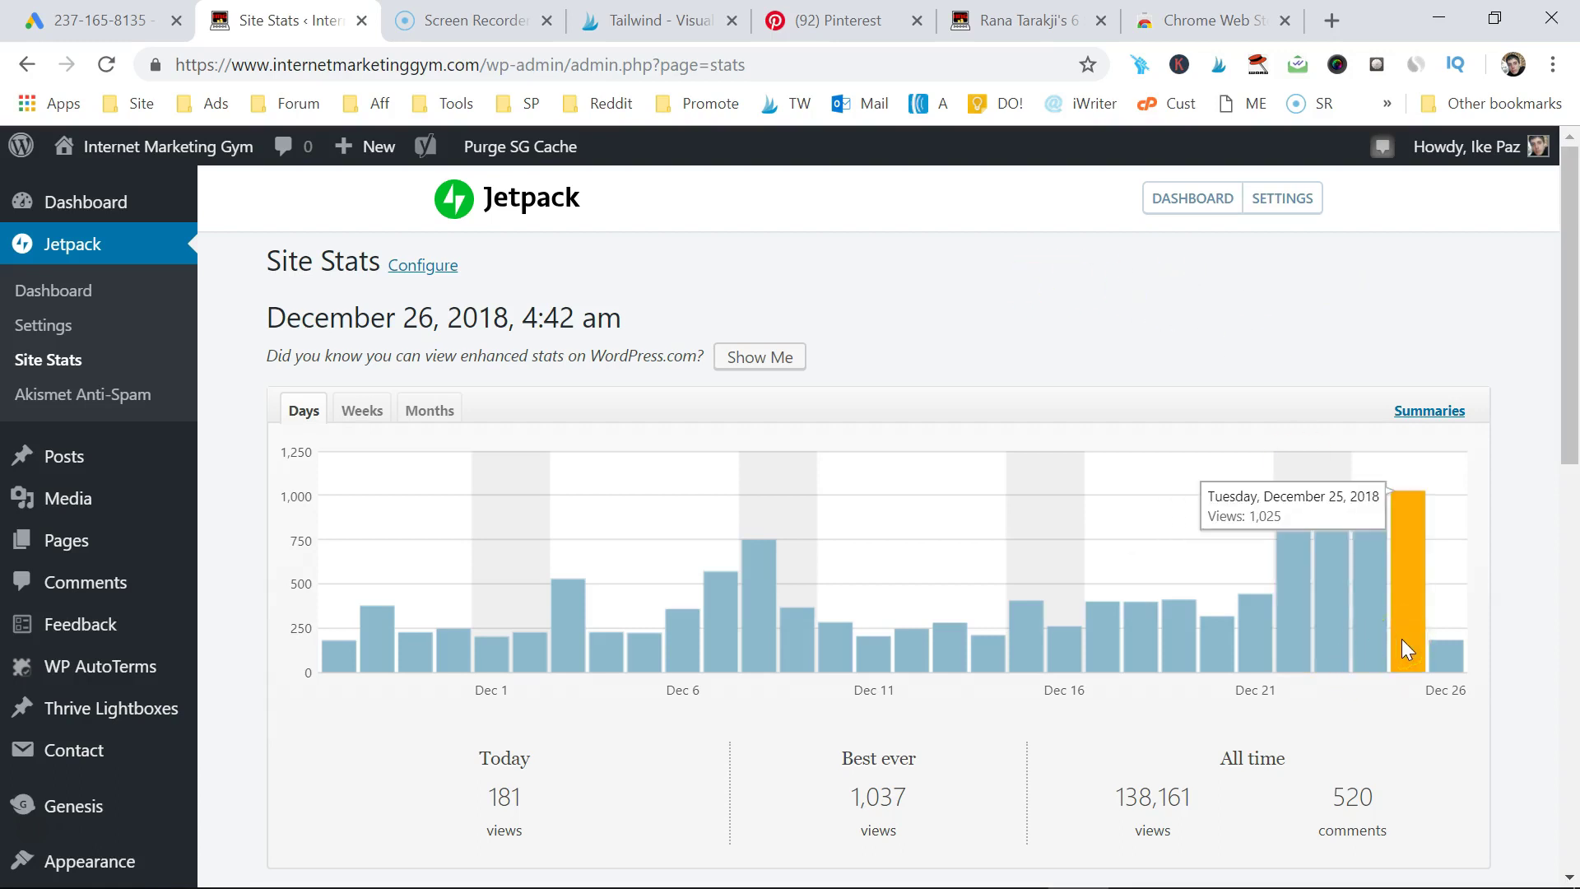
mouse_move(1446, 668)
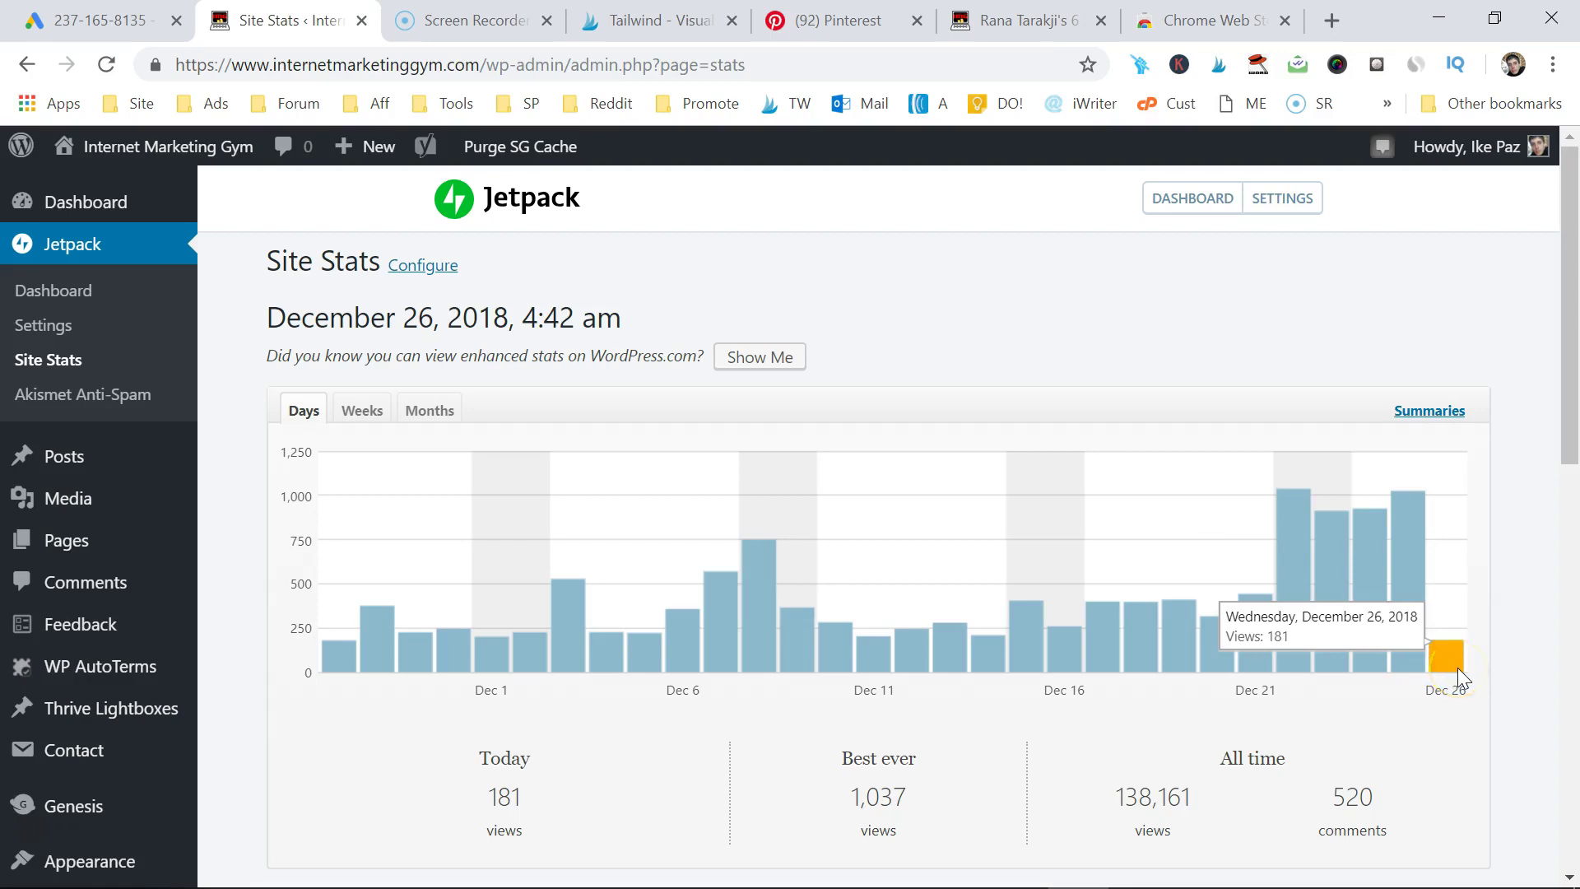